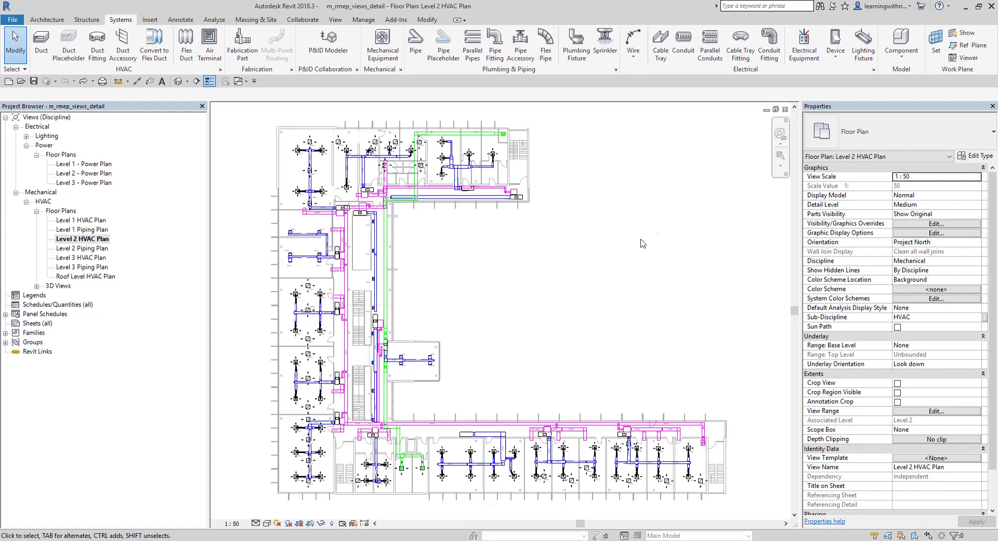
Examine where the 400x350 return duct crosses the return duct above mechanical unit 2-5 in the Level 2 HVAC plan.
scroll(402, 193, up, 1)
scroll(401, 193, up, 5)
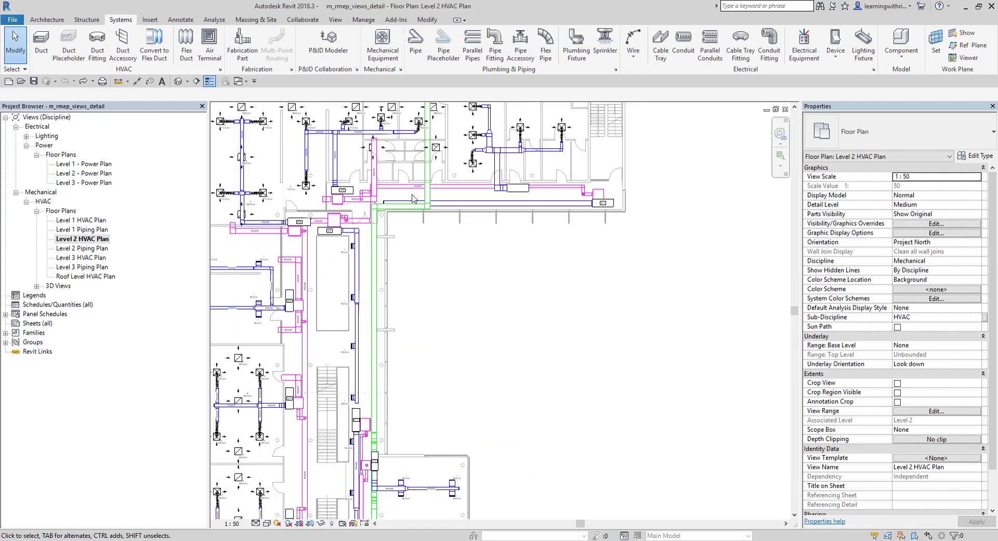
middle_drag(320, 325, 507, 327)
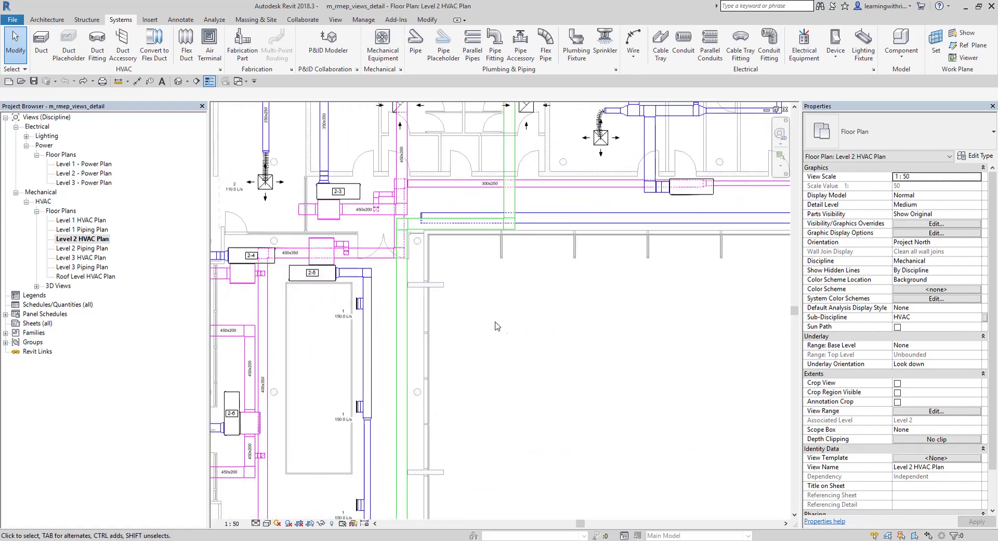
scroll(289, 268, up, 2)
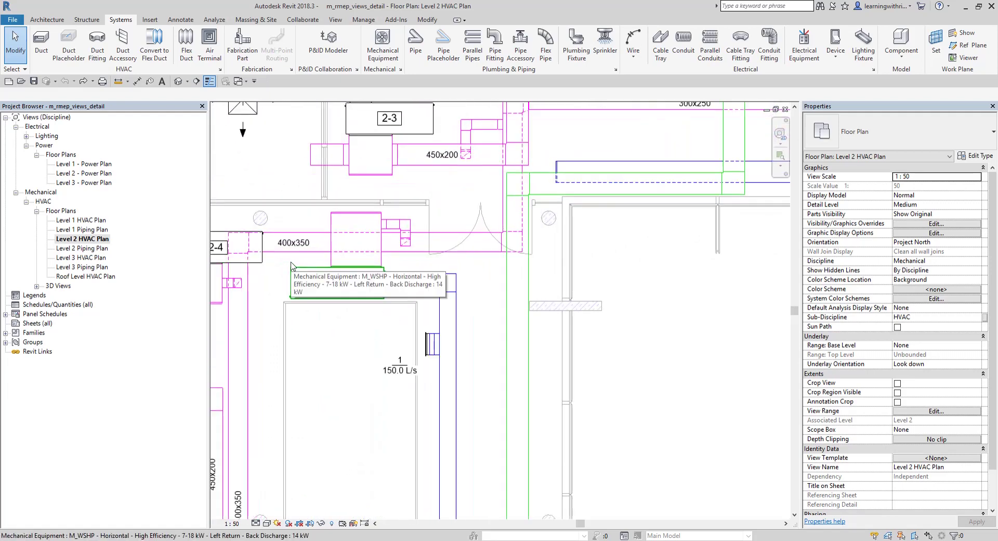
scroll(289, 268, up, 3)
scroll(420, 196, up, 2)
scroll(418, 193, up, 1)
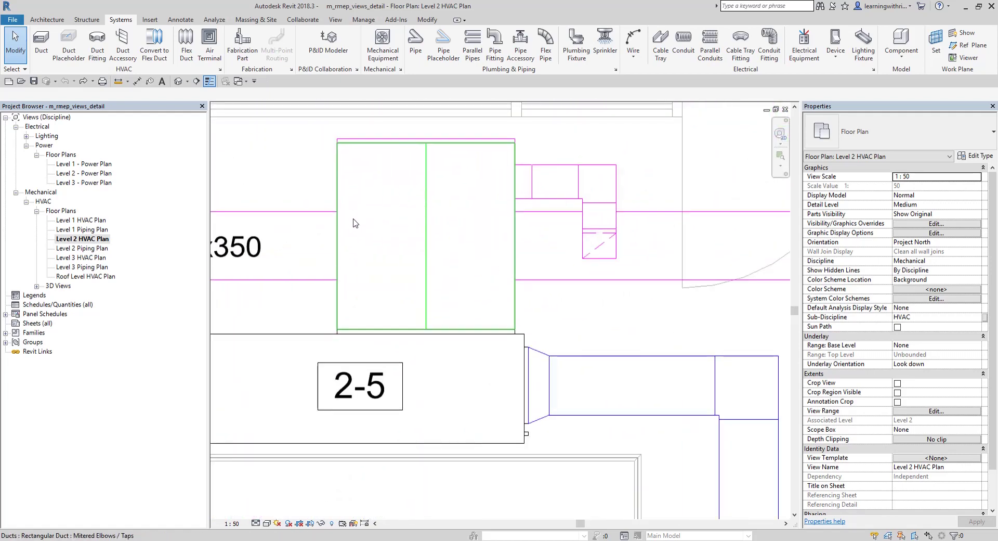
middle_drag(353, 219, 455, 224)
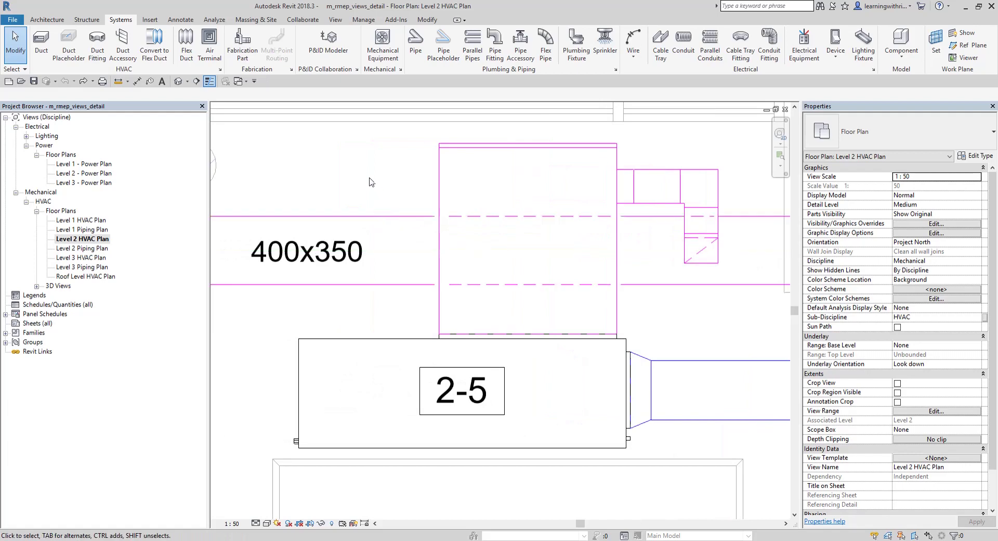
Compare the offsets of the 400x350 duct and the wide duct crossing it at unit 2-5.
click(503, 217)
click(444, 167)
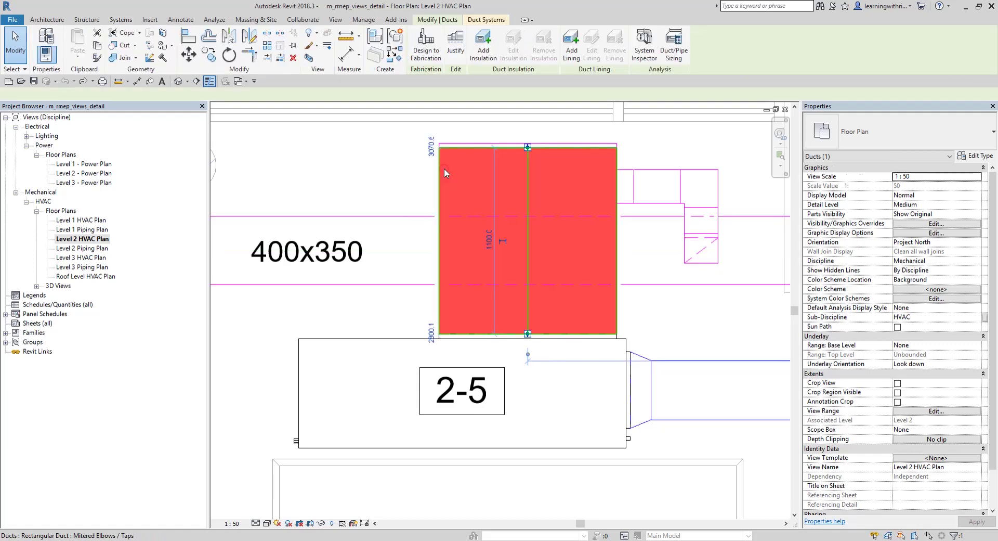
click(414, 217)
click(405, 183)
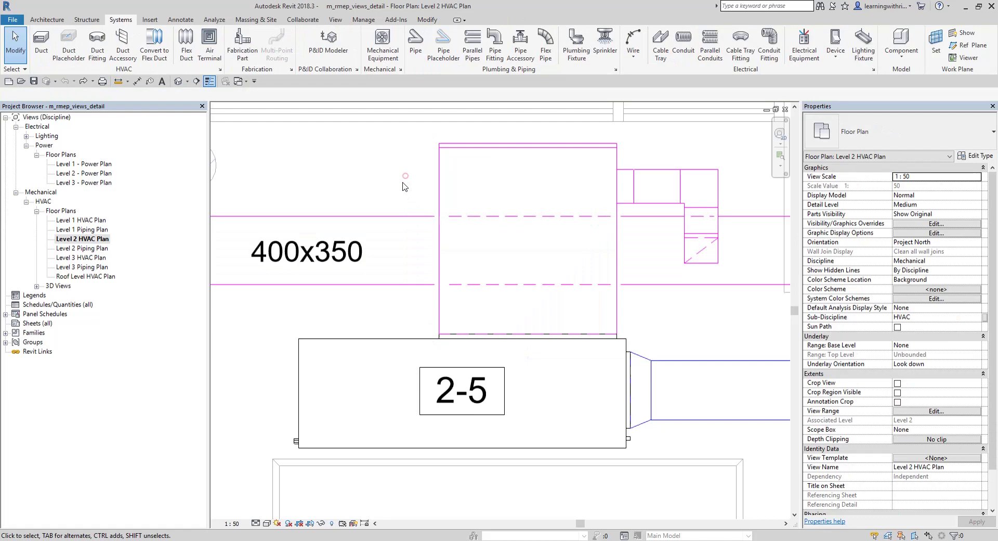
click(398, 214)
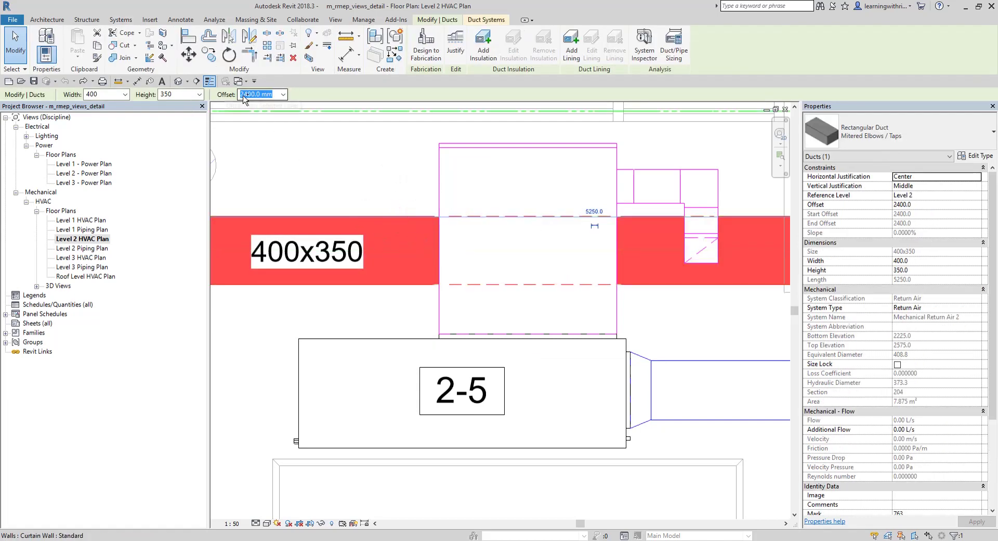
click(440, 177)
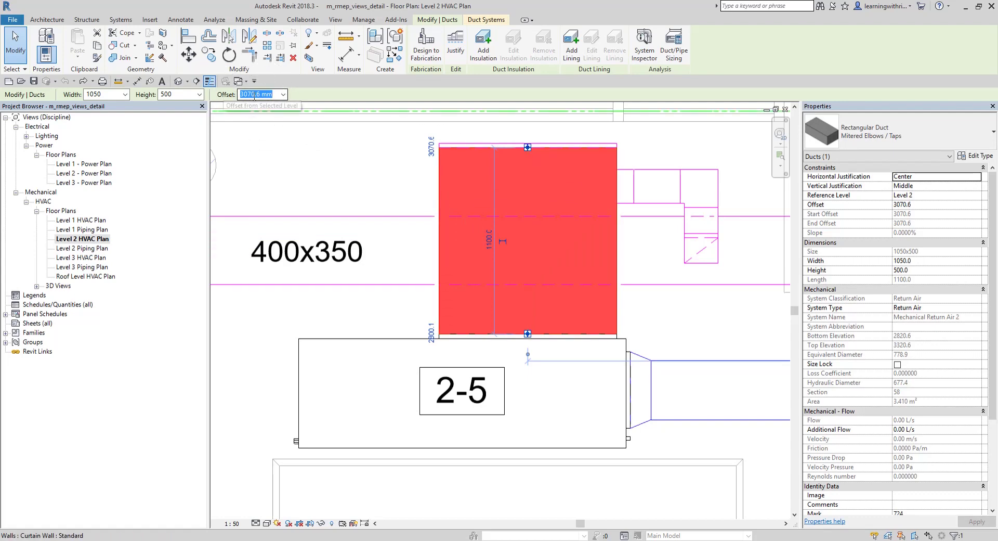
click(377, 219)
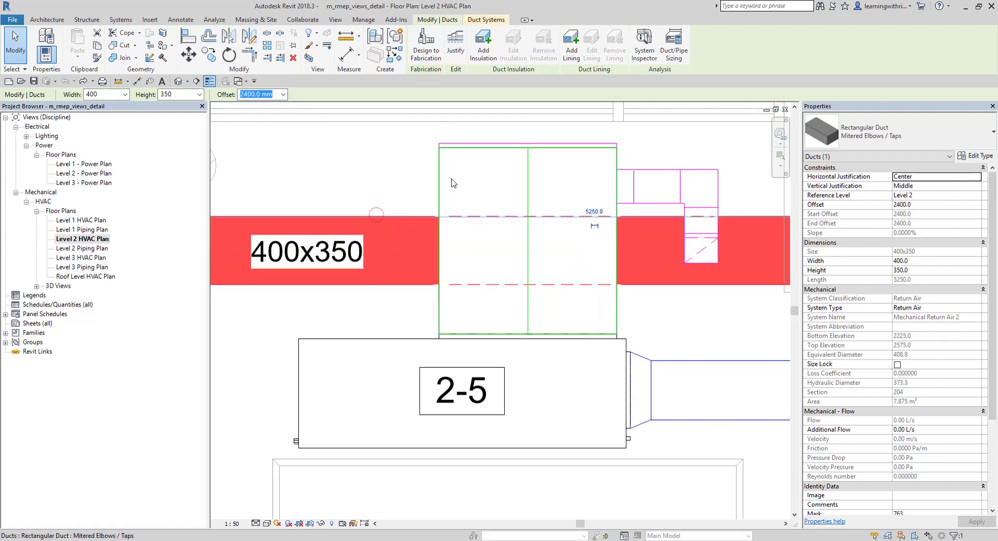
click(385, 177)
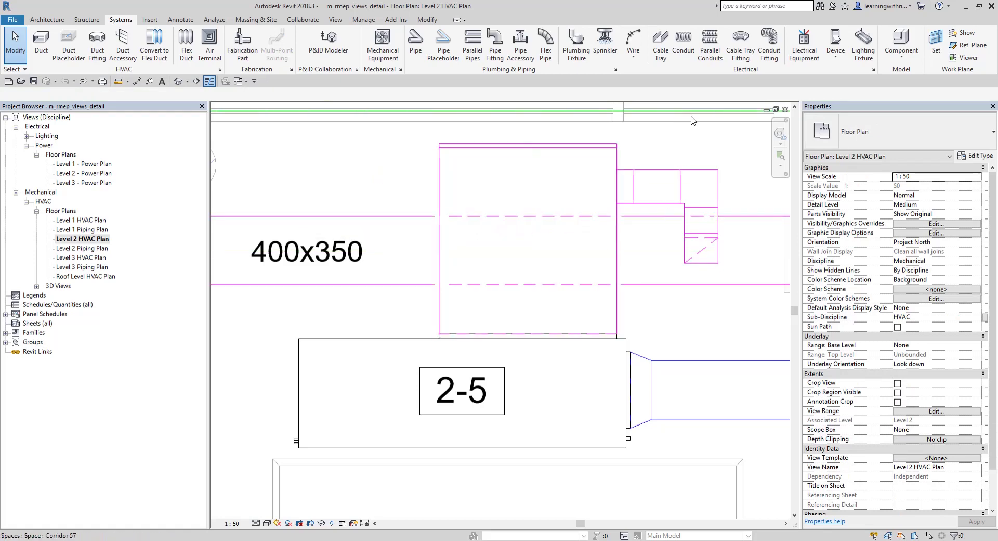
Open the Mechanical Settings and review the Hidden Line values, keeping the duct crossing in sight beside the dialog.
scroll(649, 241, up, 2)
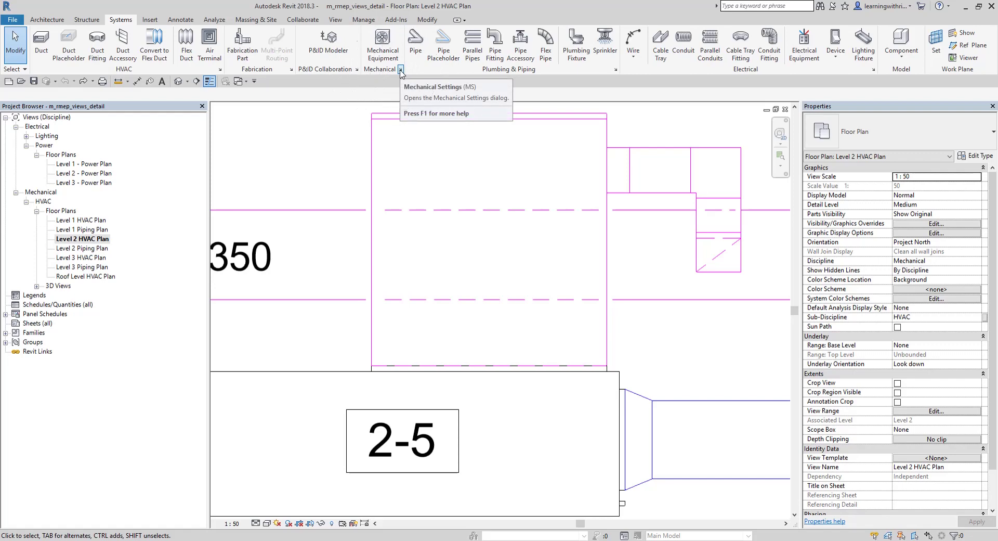
key(ctrl)
key(ctrl)
key(ctrl)
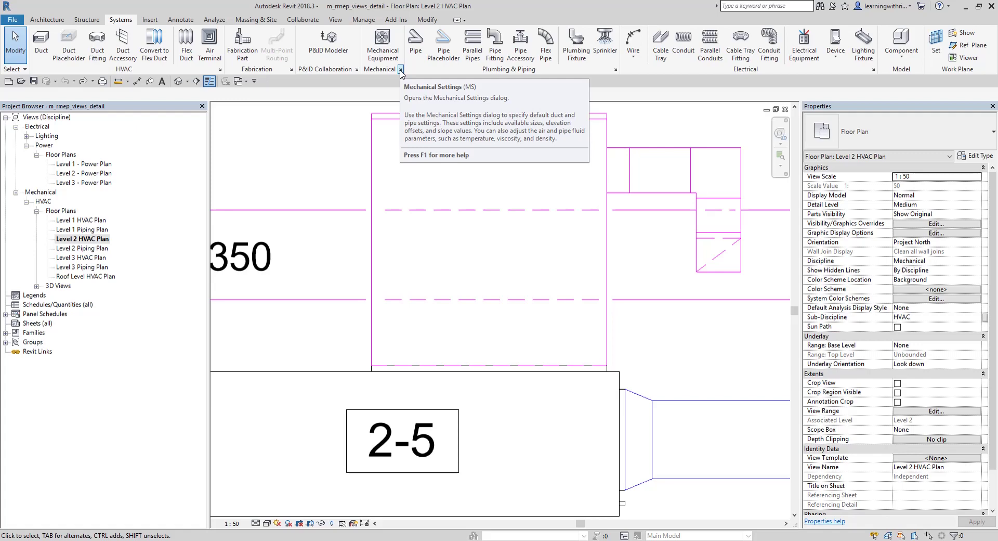
click(400, 70)
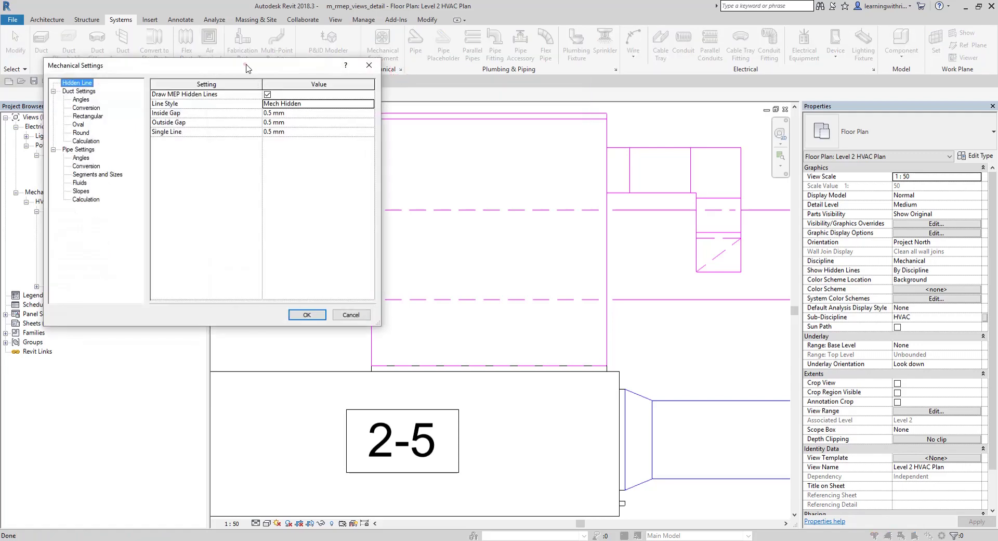
key(ctrl)
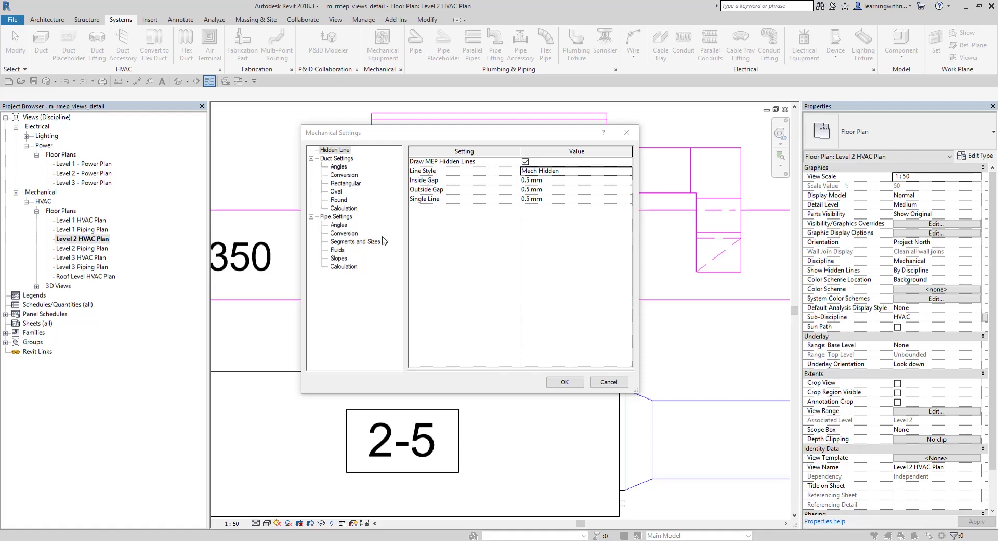
click(343, 151)
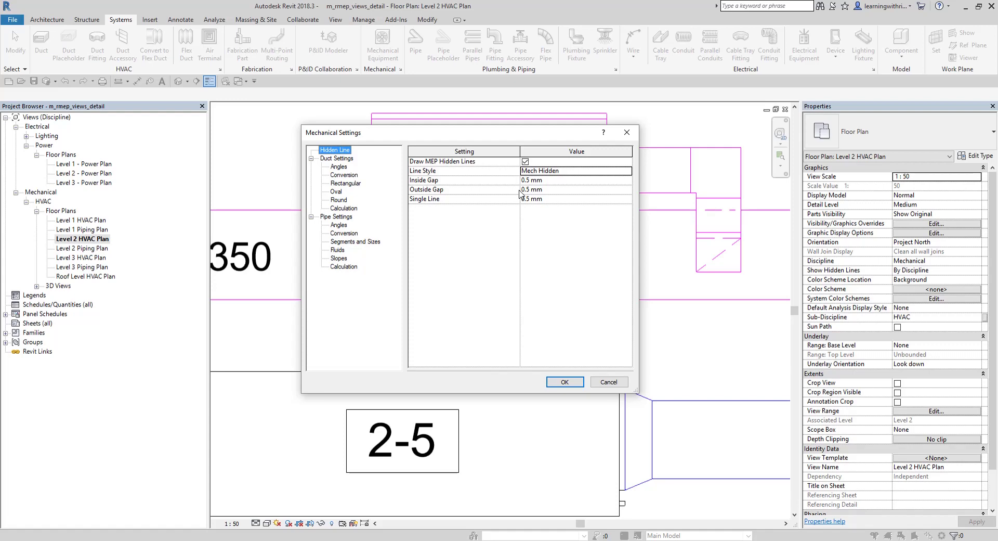
mouse_move(480, 140)
mouse_down()
mouse_move(169, 114)
mouse_move(187, 120)
mouse_up()
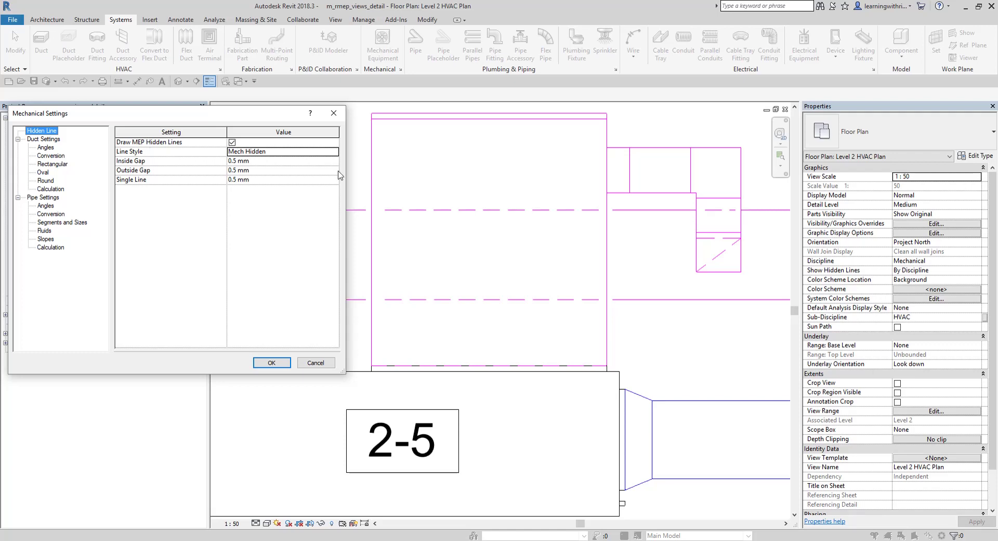
Turn off Draw MEP Hidden Lines and apply the setting to the ducts.
click(499, 214)
click(232, 142)
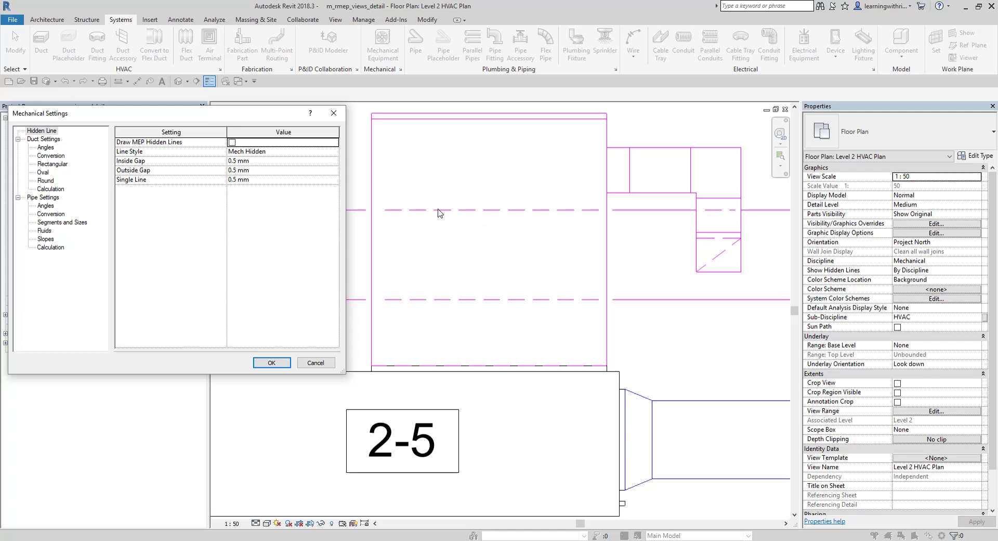
click(285, 362)
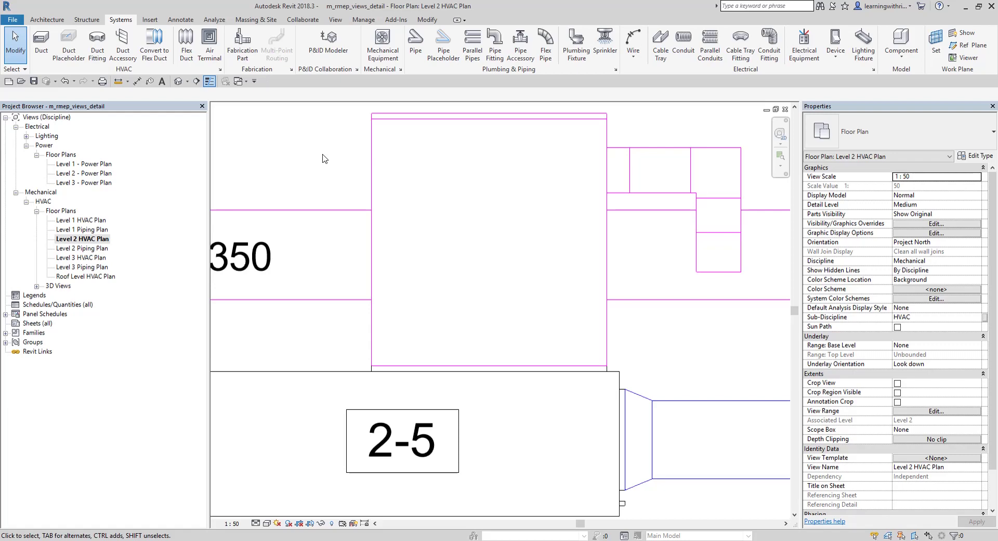
Turn Draw MEP Hidden Lines back on in the Mechanical Settings, with Mech Hidden as the line style.
click(401, 69)
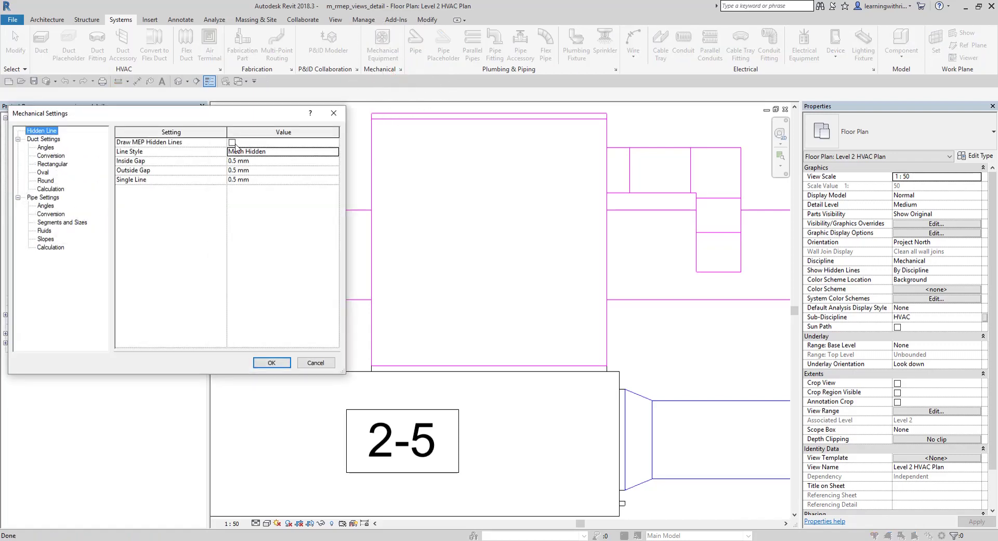
click(234, 145)
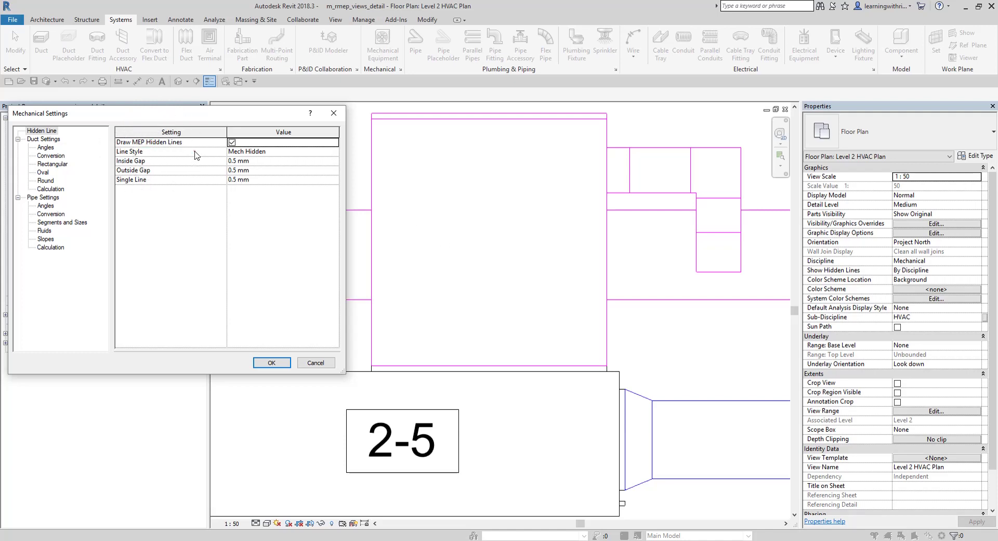
click(320, 151)
click(334, 151)
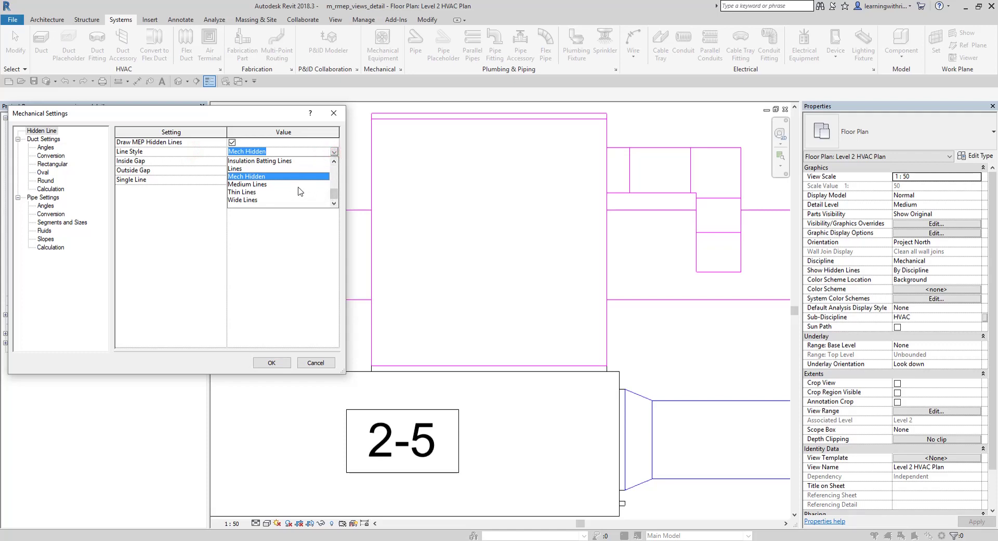
click(335, 153)
click(334, 153)
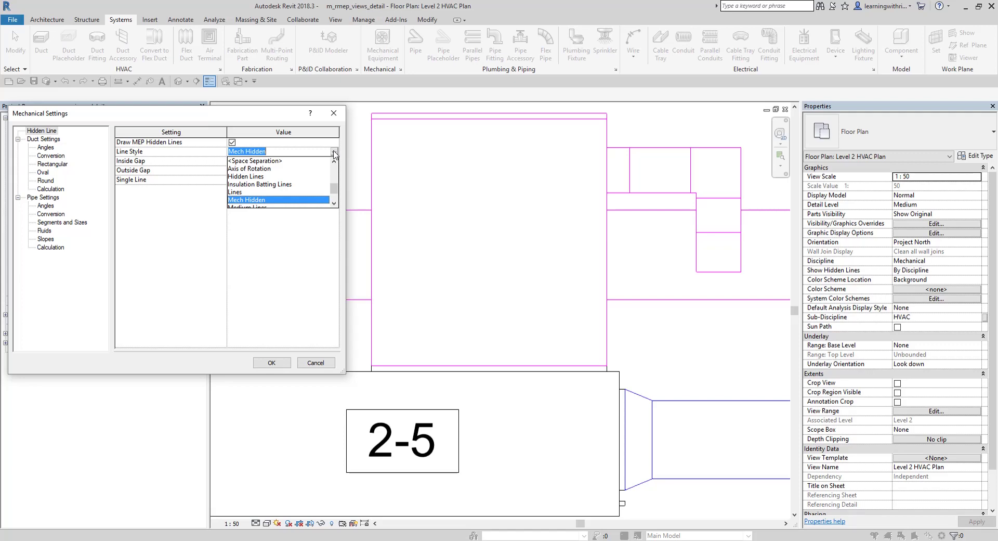
click(254, 200)
click(266, 156)
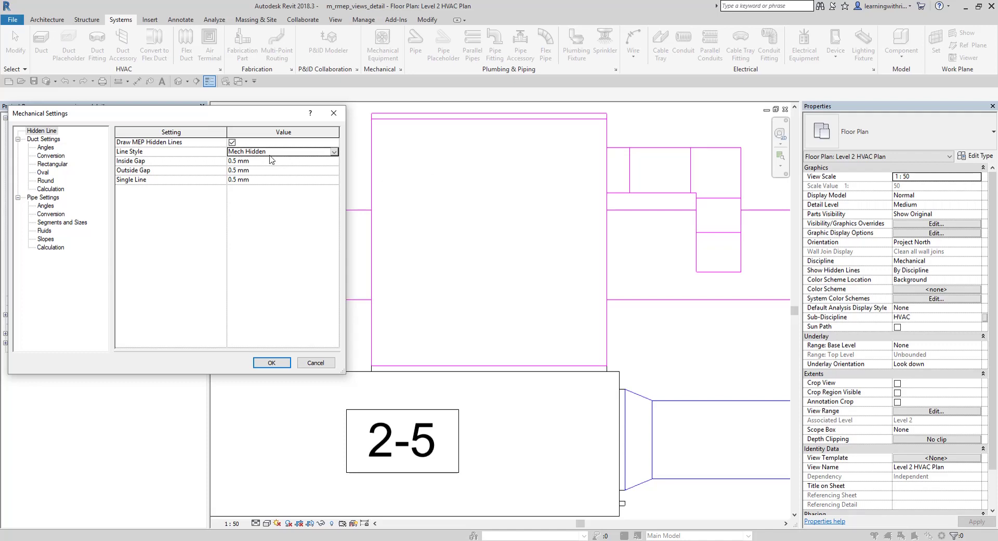
click(276, 362)
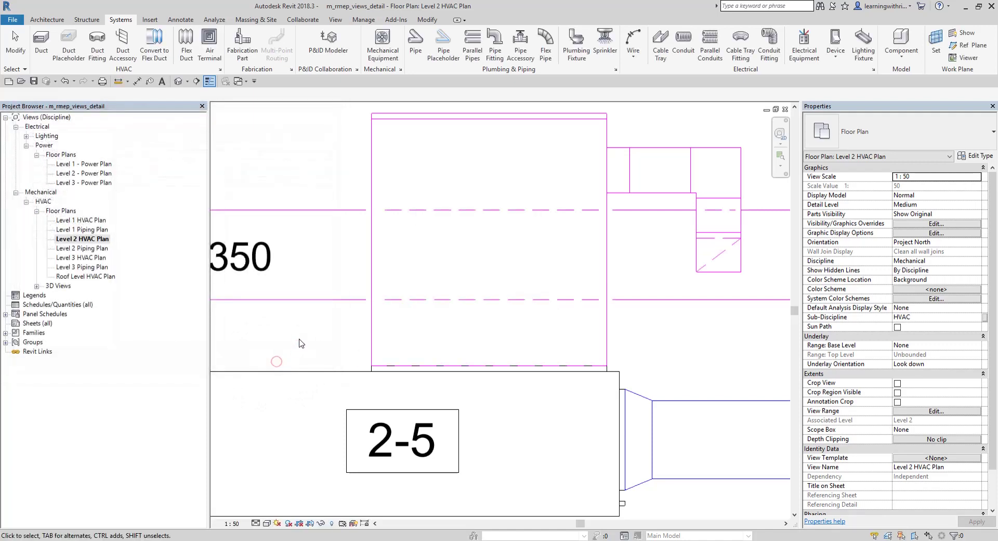
Create a new subcategory named Sample_Mech under Lines in the project's Line Styles.
click(363, 20)
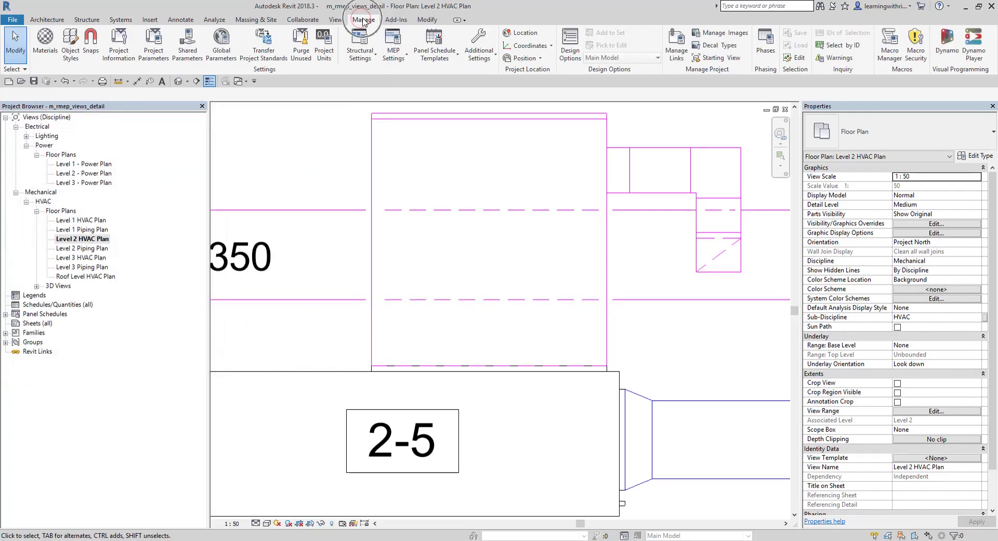
click(479, 57)
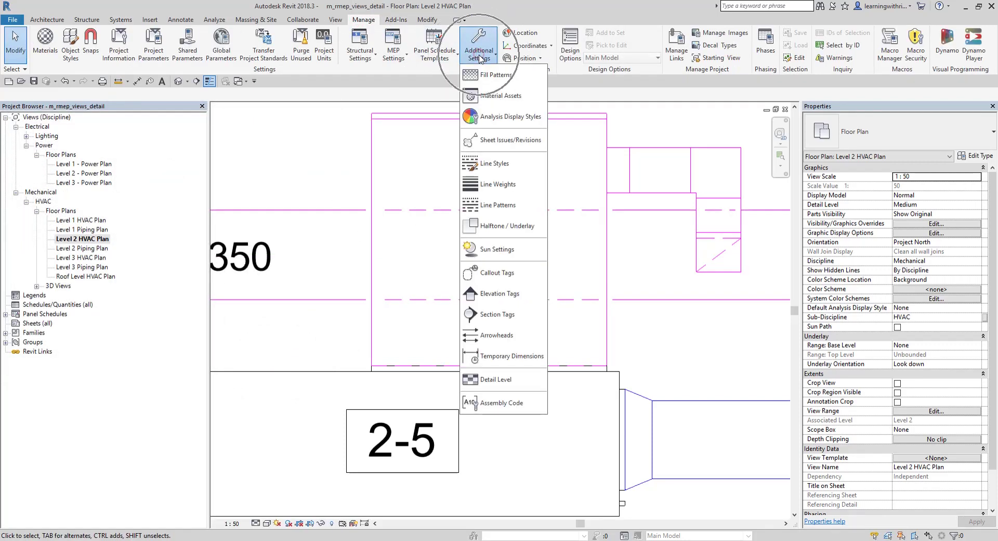
click(505, 165)
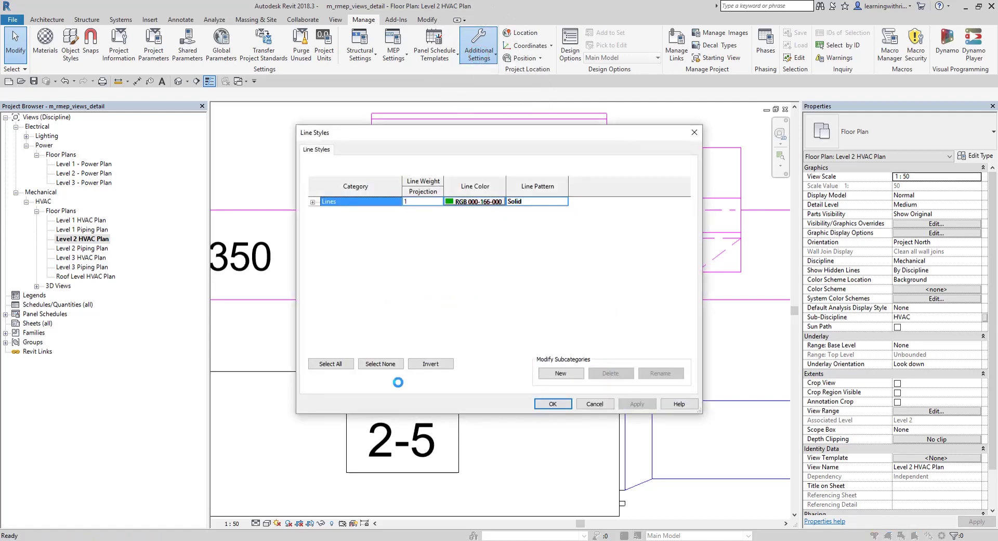
click(313, 202)
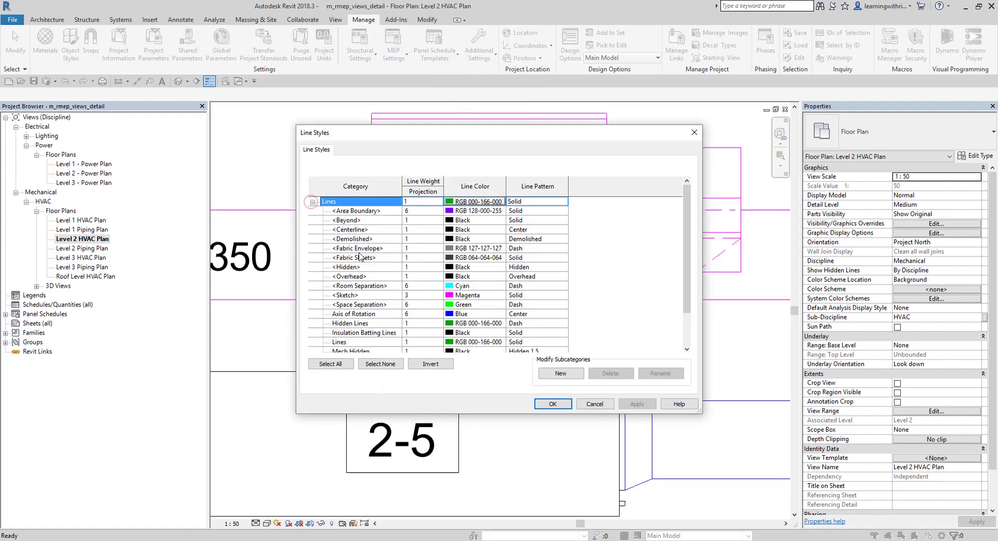
scroll(367, 303, down, 1)
scroll(367, 302, down, 1)
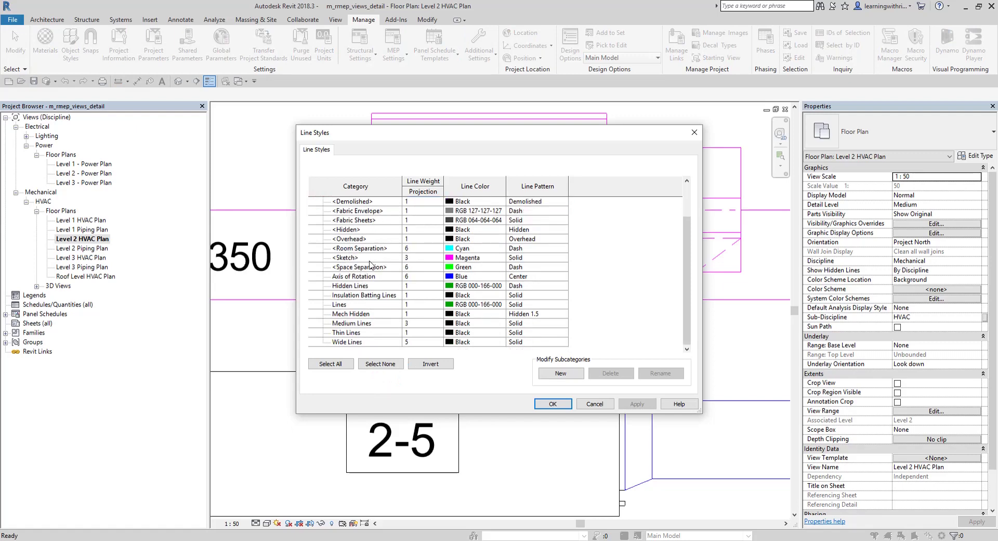
click(560, 375)
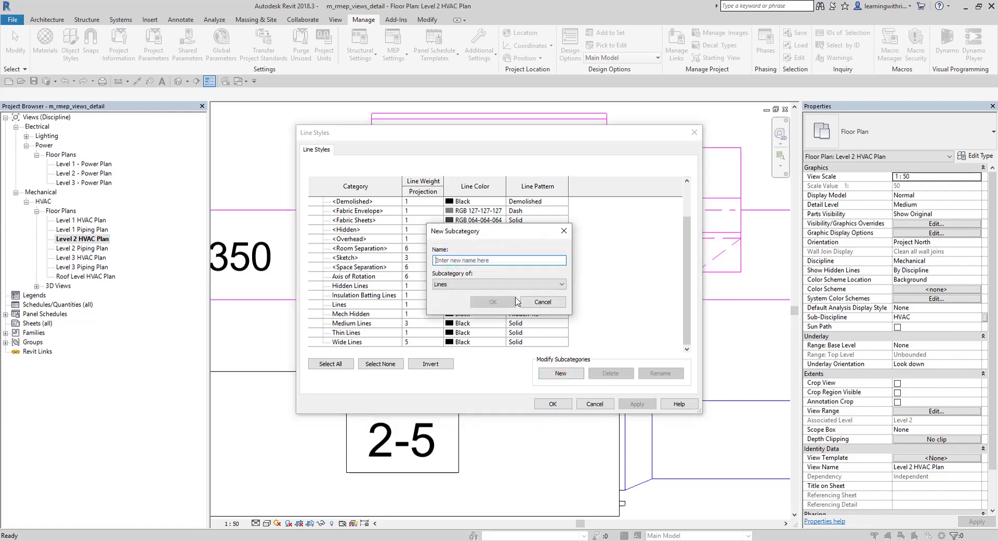
text(Sample_Mech)
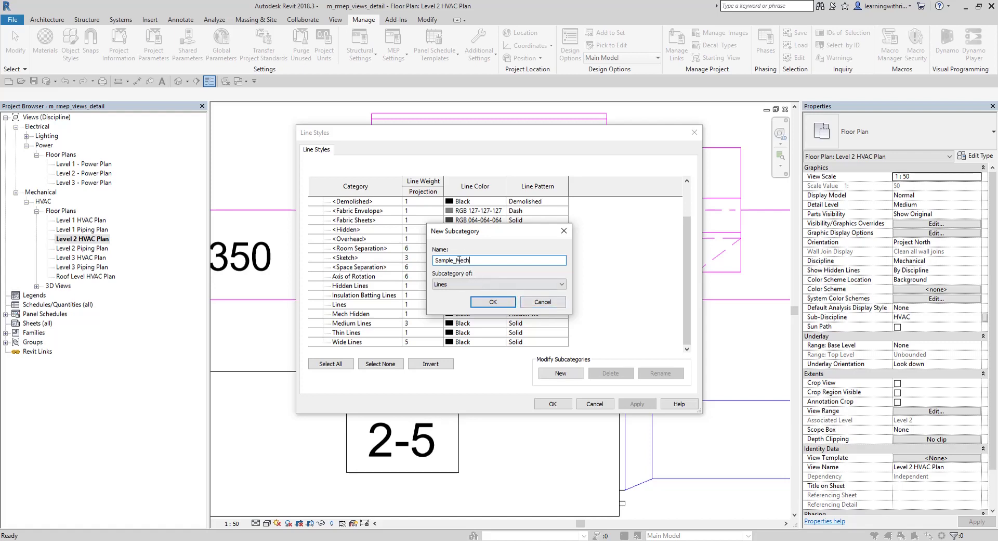
click(493, 302)
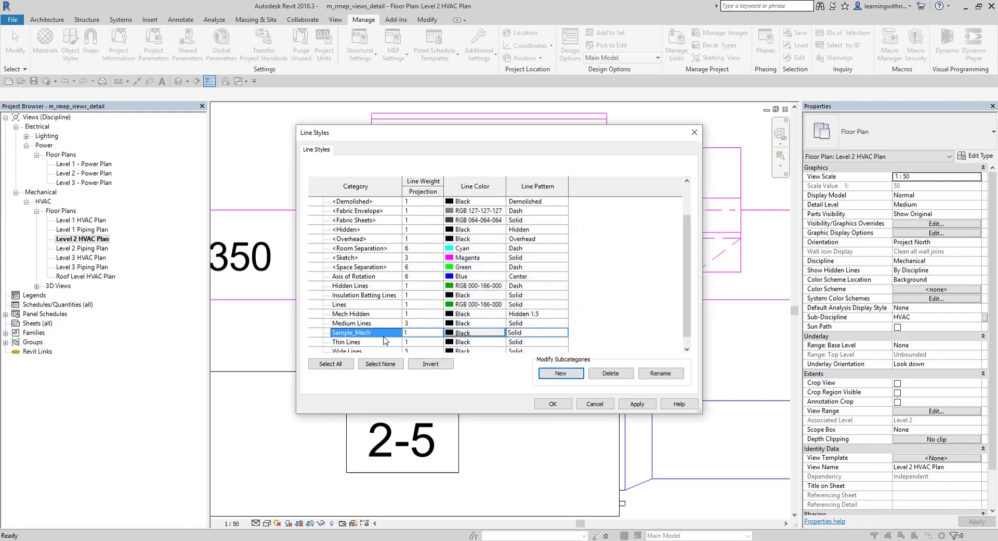
Set the line color of the Sample_Mech line style to Cyan.
scroll(382, 333, down, 1)
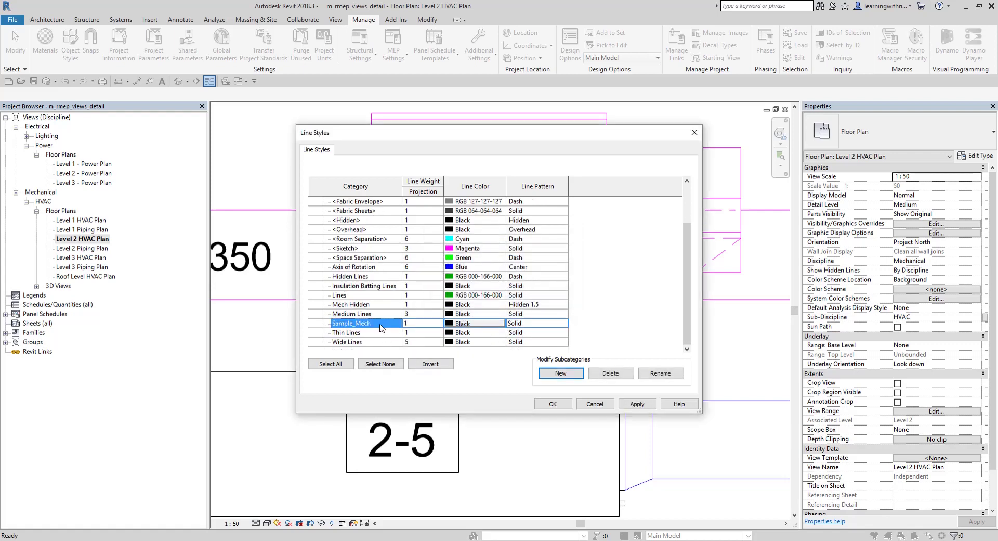
click(467, 327)
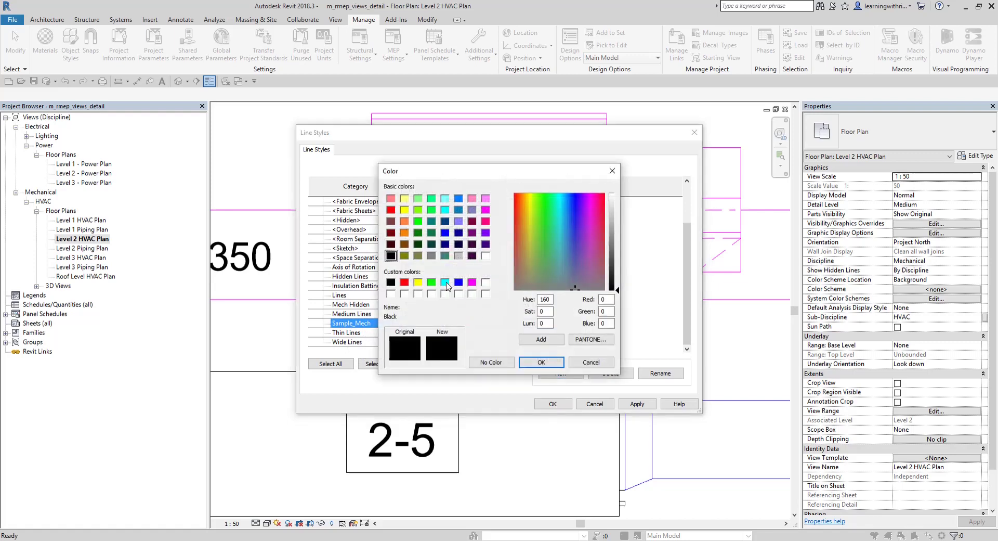
click(445, 283)
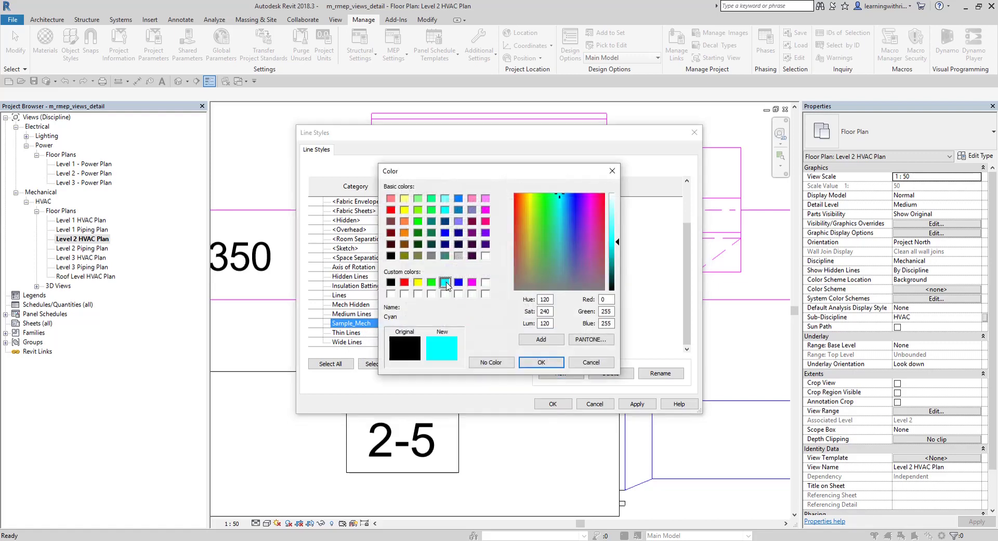
click(539, 362)
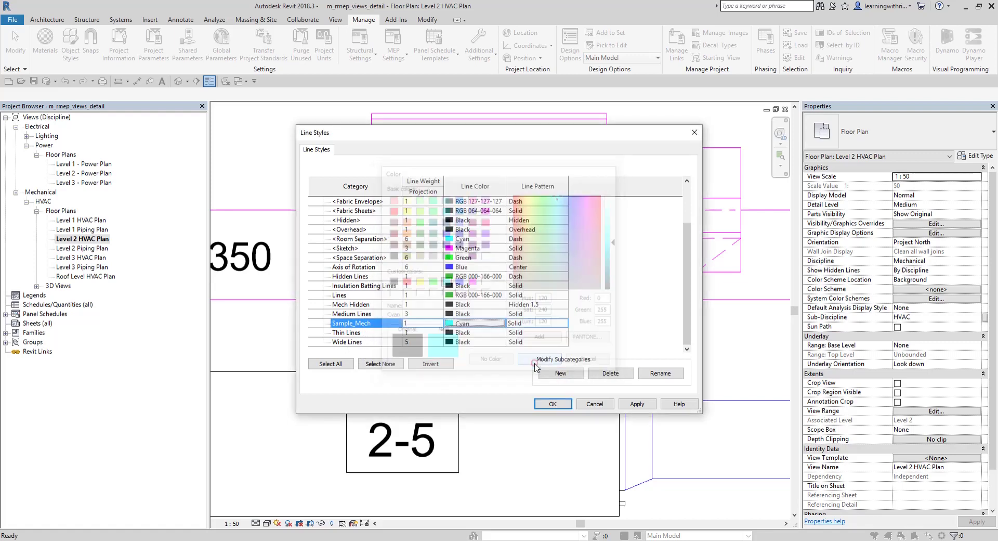
Set the line pattern of Sample_Mech to Dash and accept the Line Styles changes.
click(531, 325)
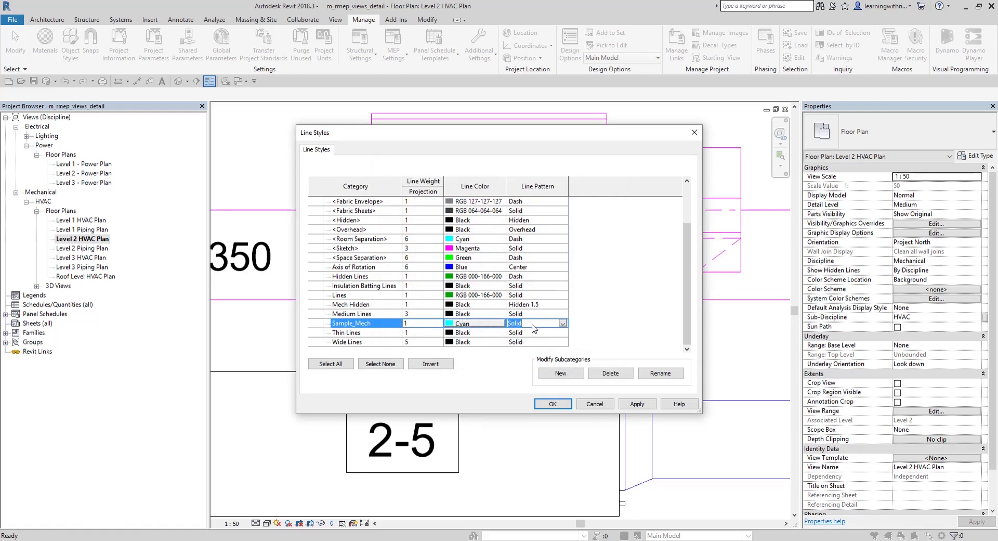
click(565, 325)
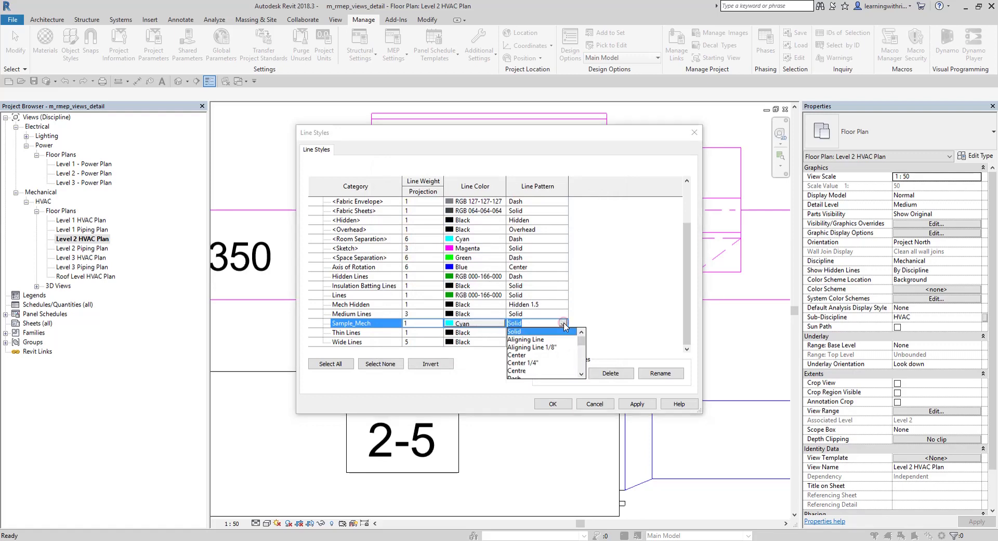
scroll(552, 348, down, 2)
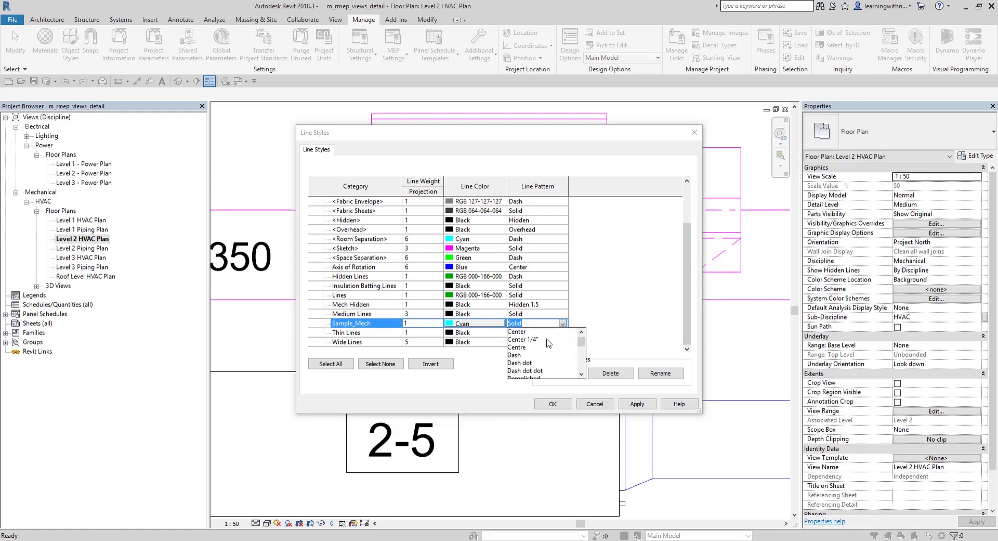
scroll(536, 336, down, 2)
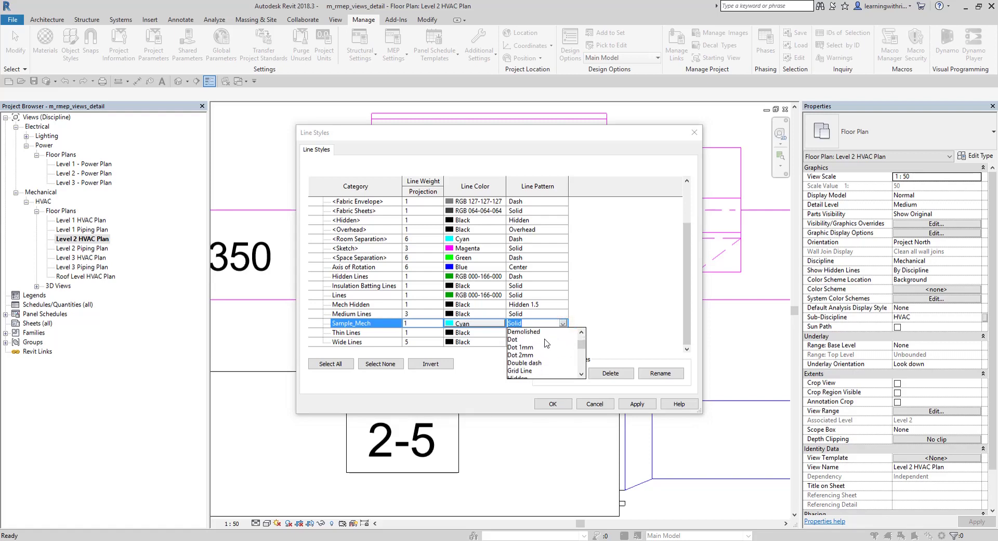
scroll(547, 343, up, 1)
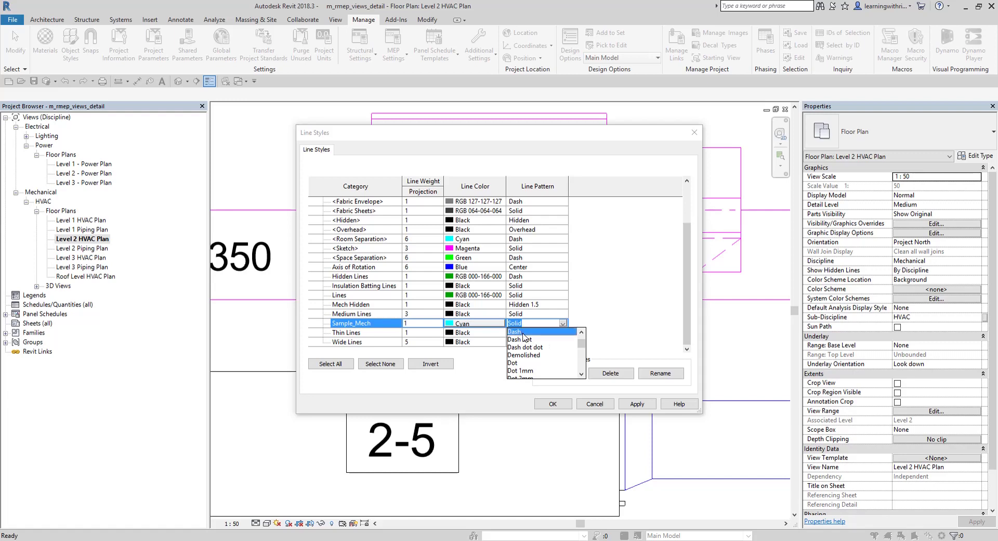
click(528, 332)
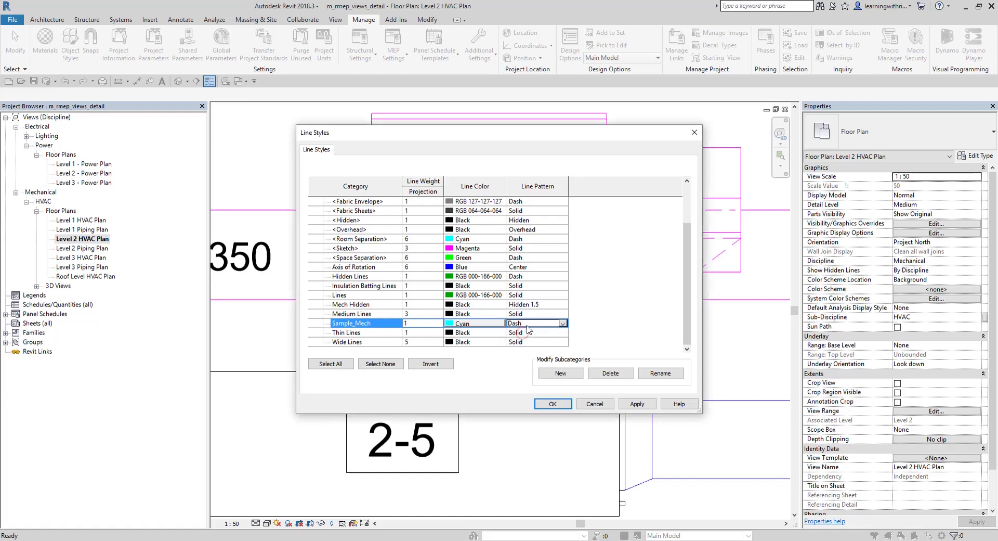
click(555, 405)
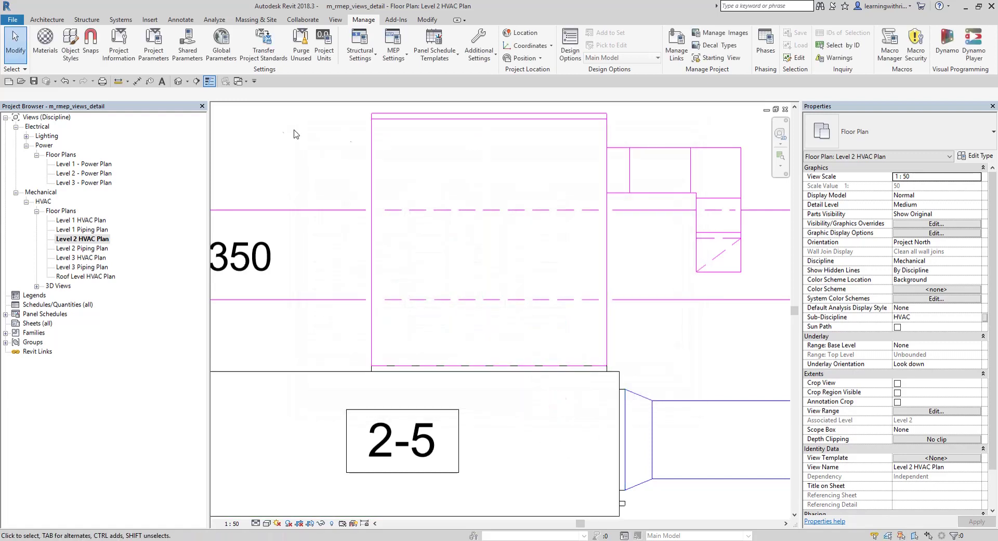
Set the Hidden Line line style to Sample_Mech in the Mechanical Settings and apply it to the ducts.
click(121, 20)
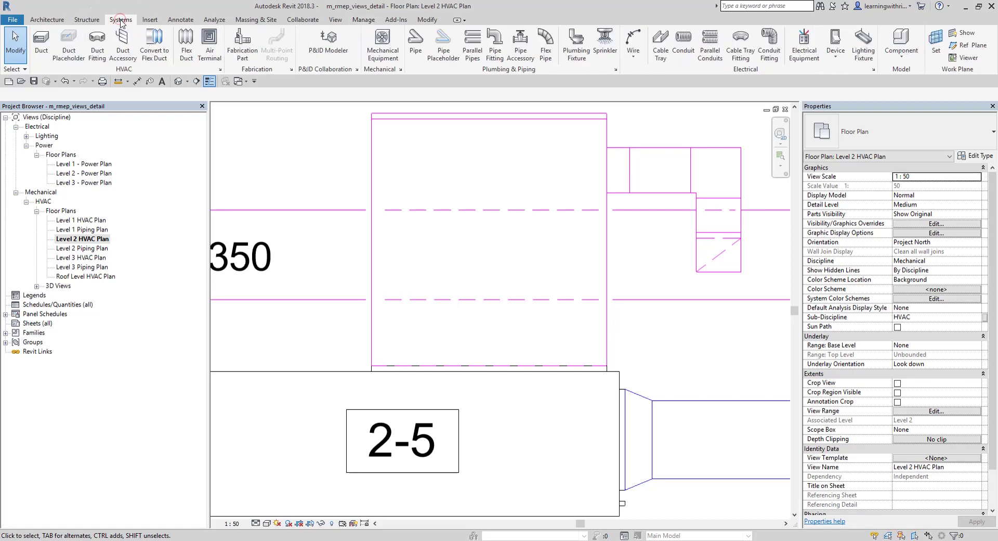
click(403, 71)
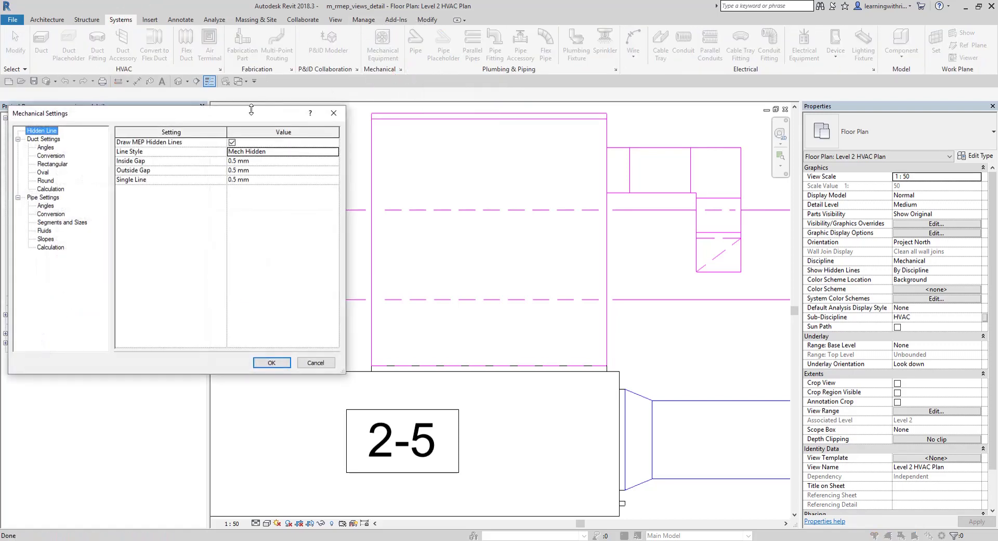
drag(251, 110, 524, 122)
click(547, 165)
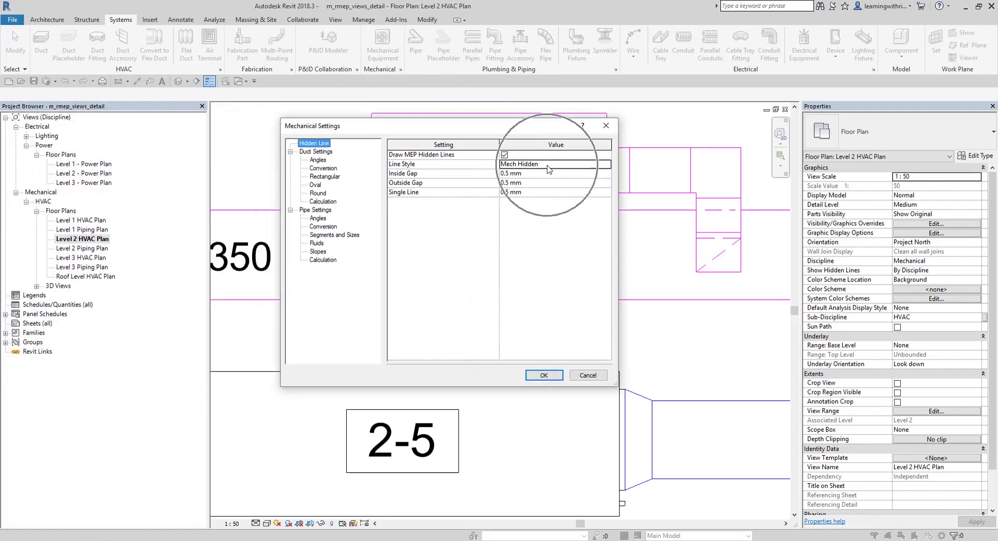
click(606, 163)
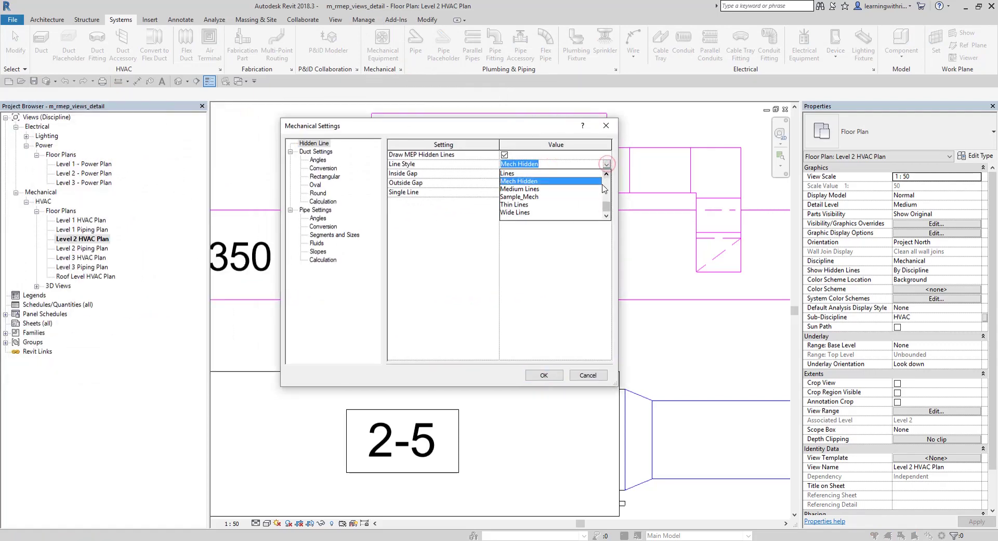
click(530, 197)
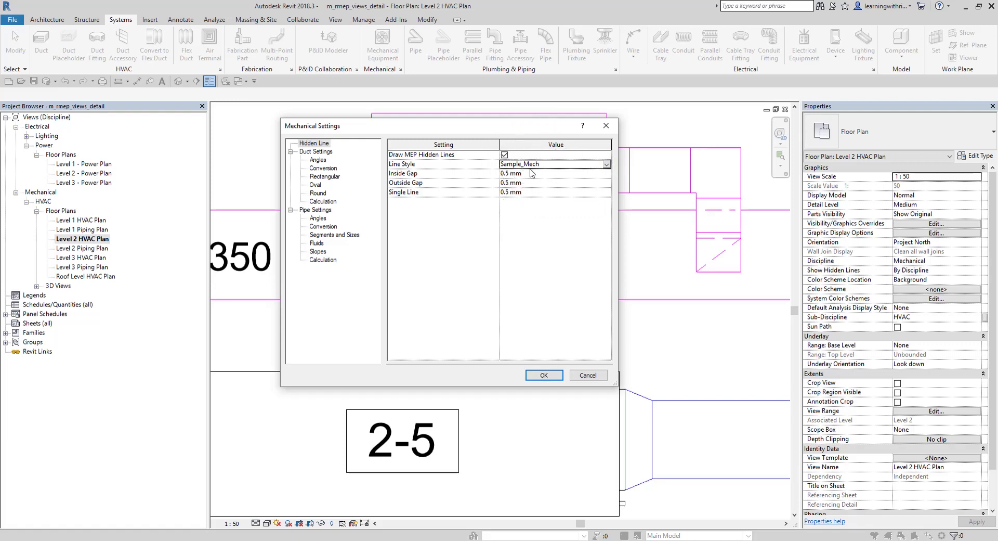
click(541, 375)
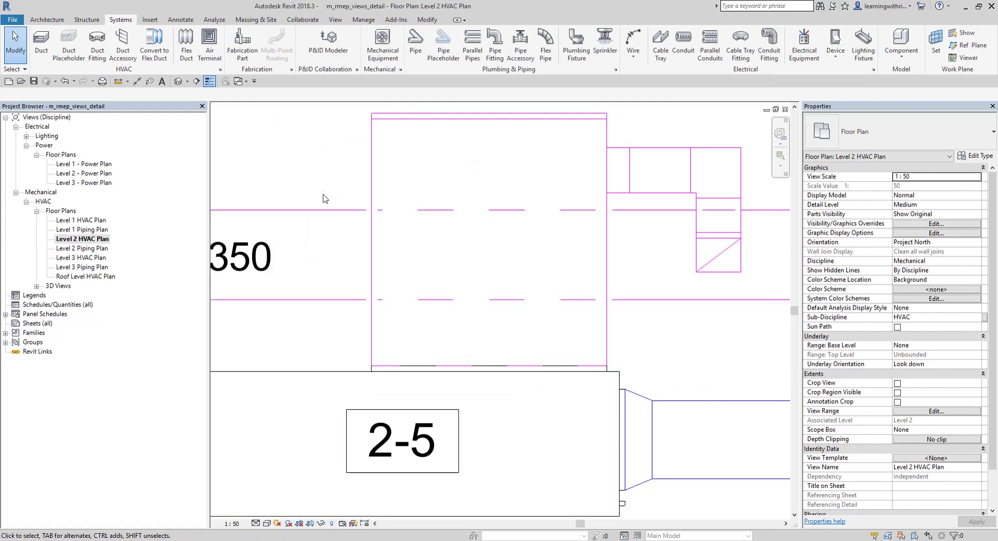
Review the color and pattern of Sample_Mech in the project's Line Styles, without changing anything.
scroll(323, 198, down, 1)
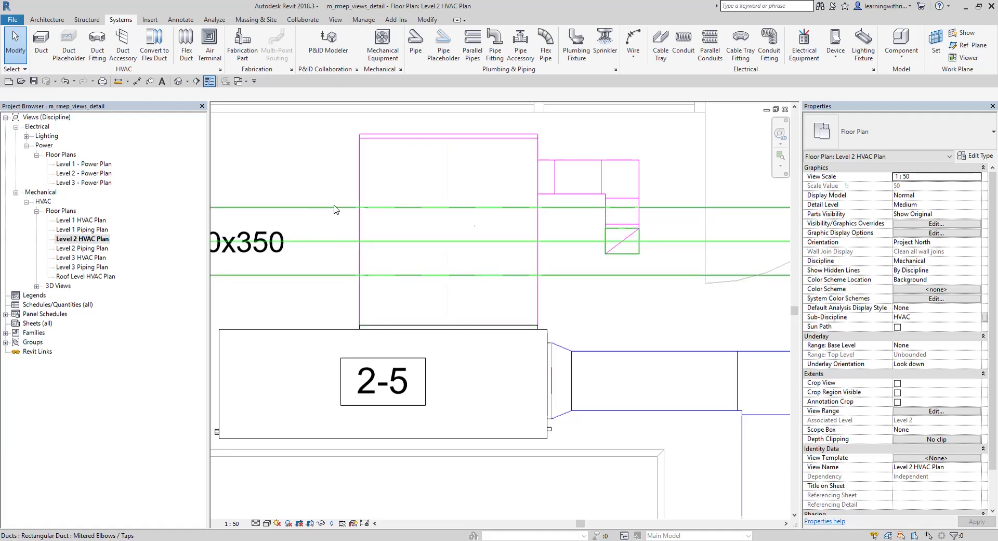
middle_drag(311, 192, 348, 202)
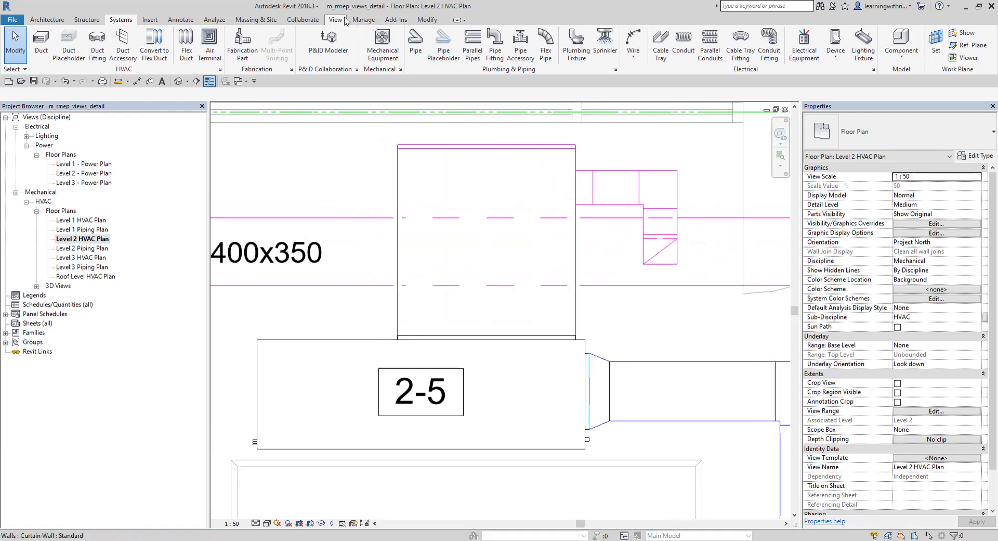
click(364, 19)
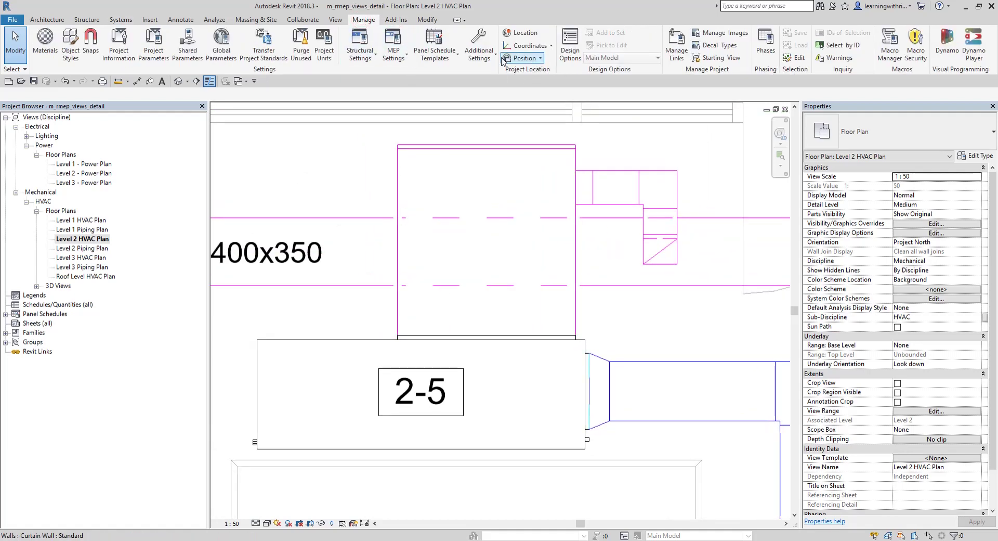
click(479, 52)
click(497, 163)
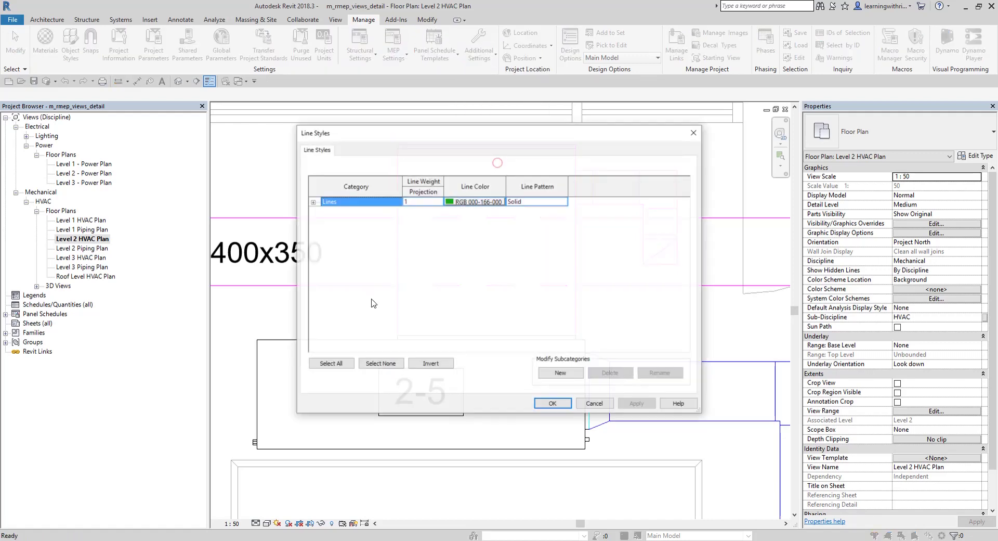
click(312, 202)
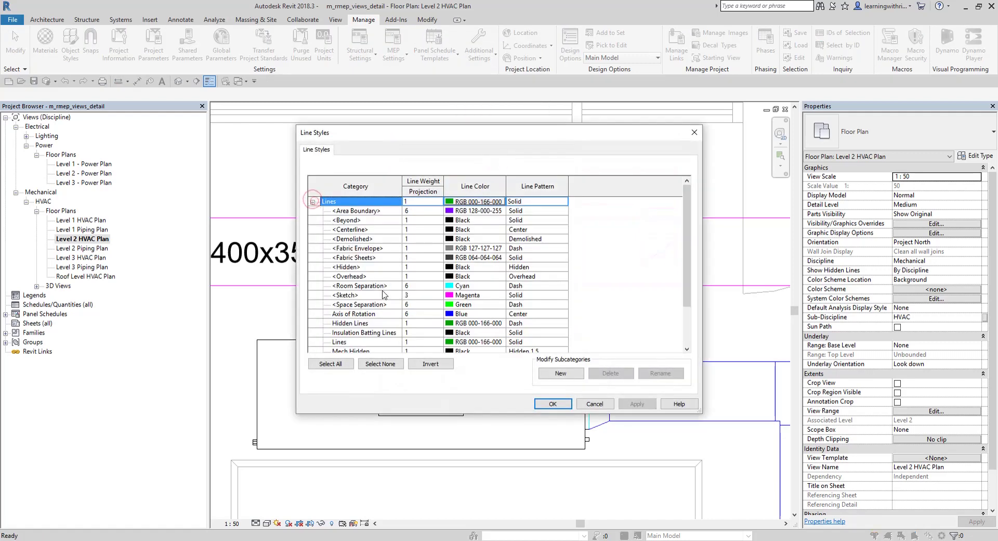
click(378, 323)
scroll(379, 337, down, 1)
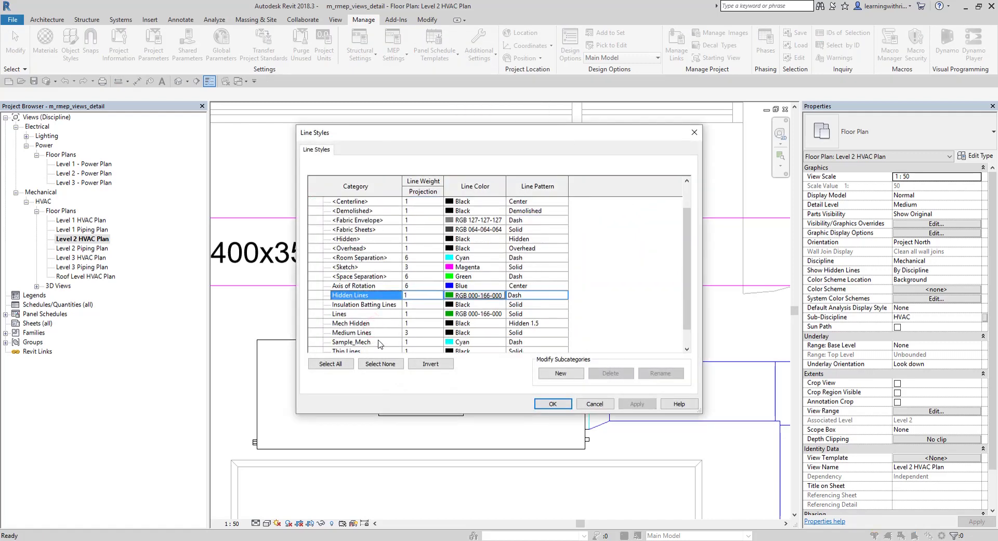
click(379, 342)
scroll(379, 342, down, 1)
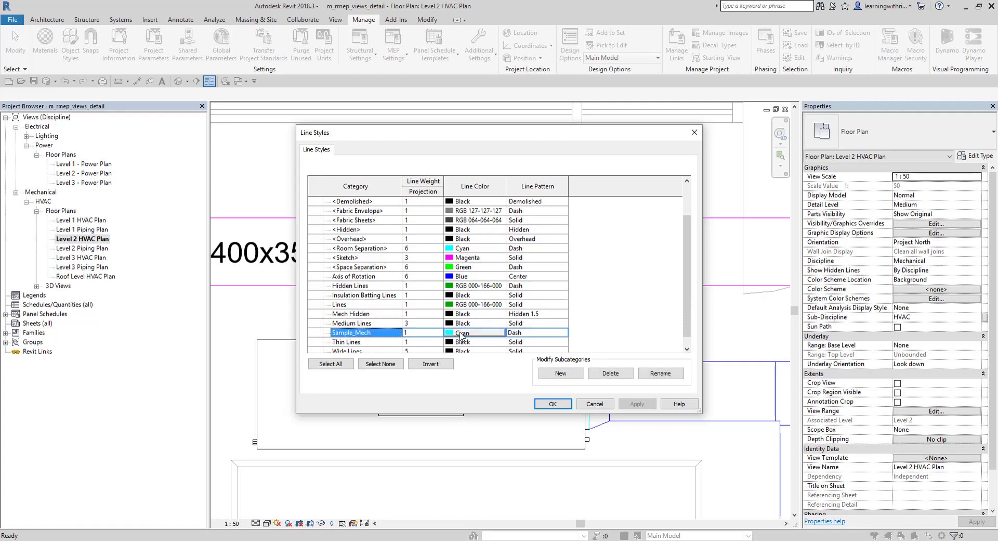
click(588, 404)
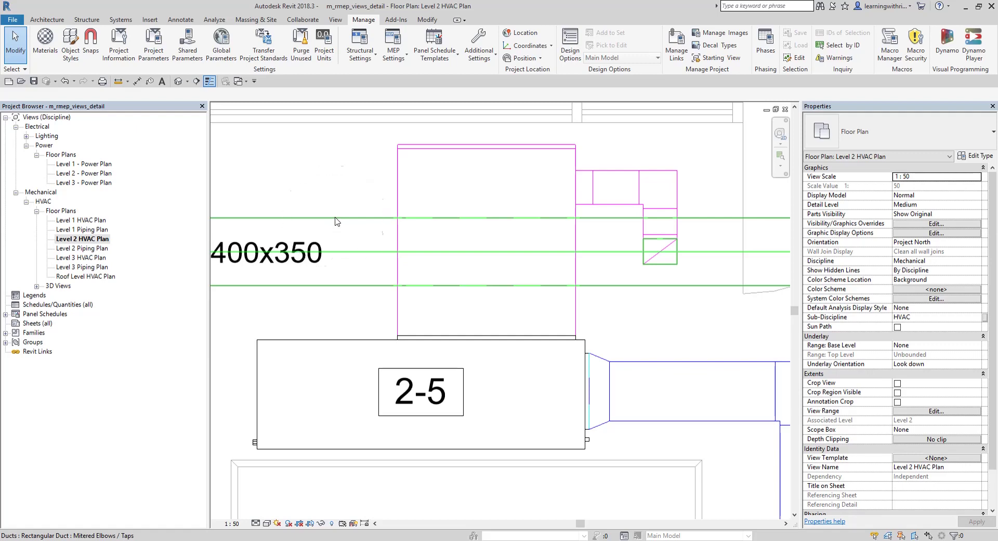
Draw a horizontal detail line about 1780 mm long in the Sample_Mech line style above the 400x350 duct.
click(178, 23)
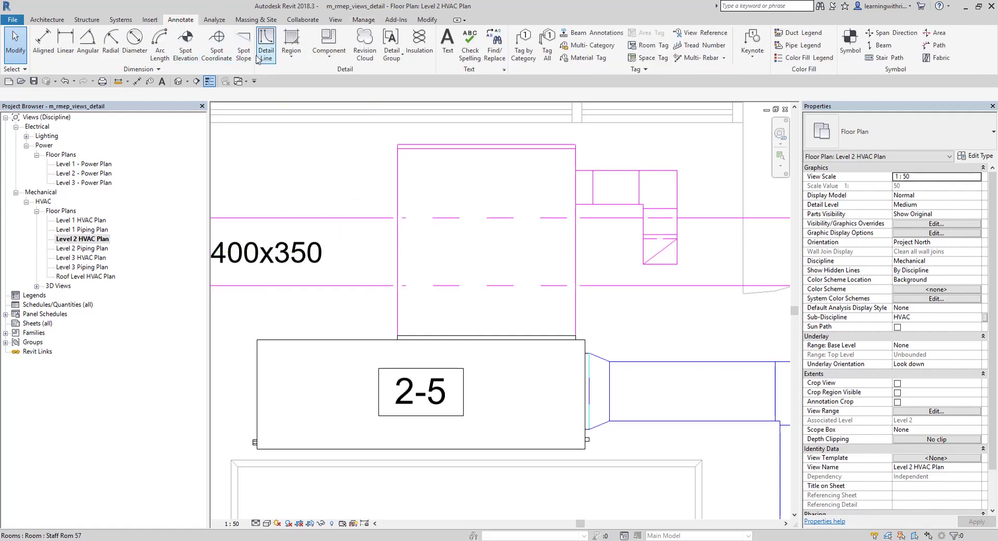
click(264, 42)
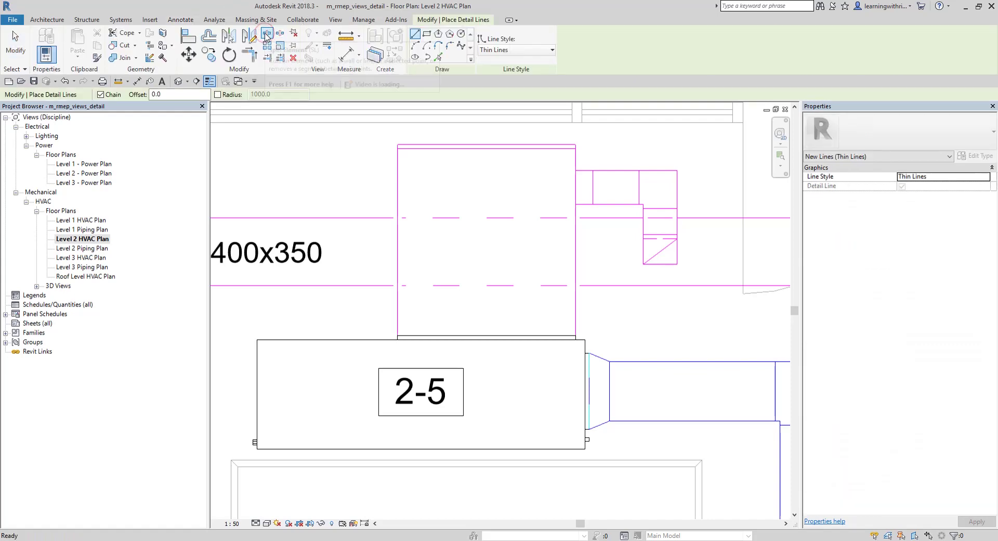
click(511, 52)
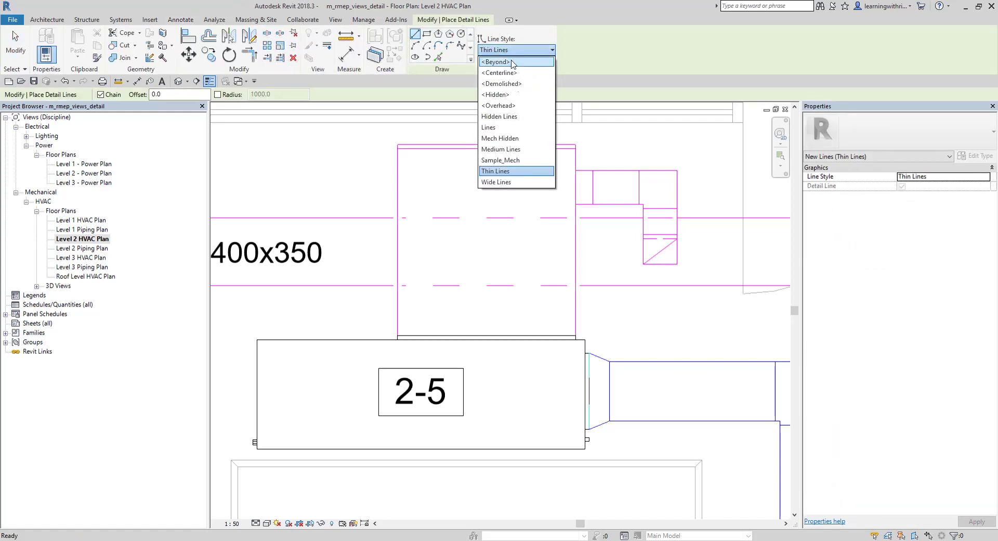
click(507, 160)
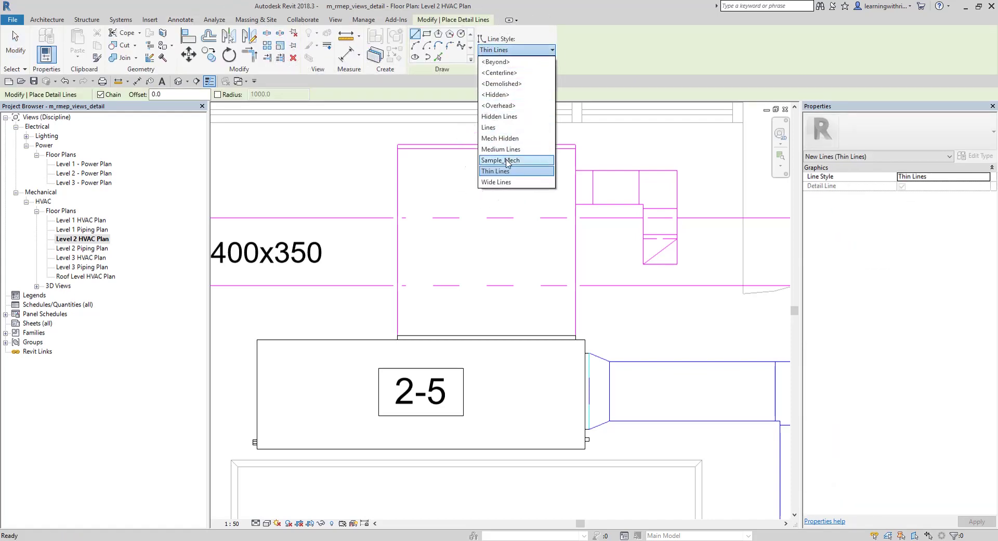
middle_drag(296, 162, 461, 174)
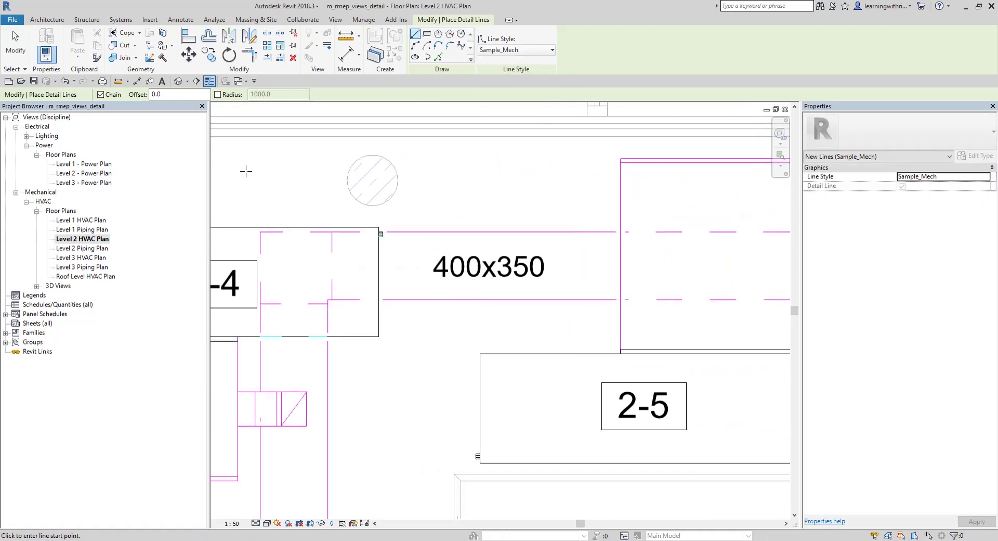
click(246, 171)
click(548, 171)
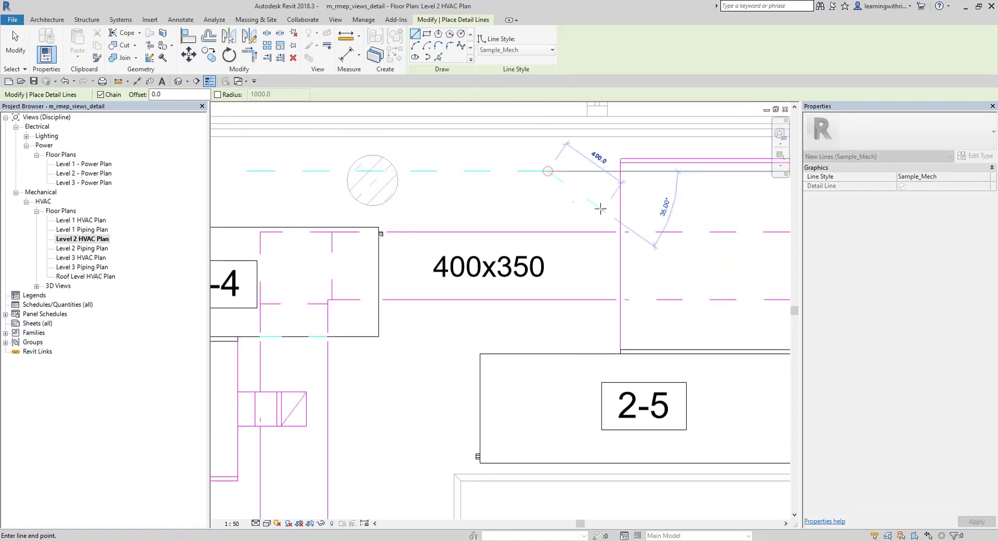
key(Escape)
key(Escape)
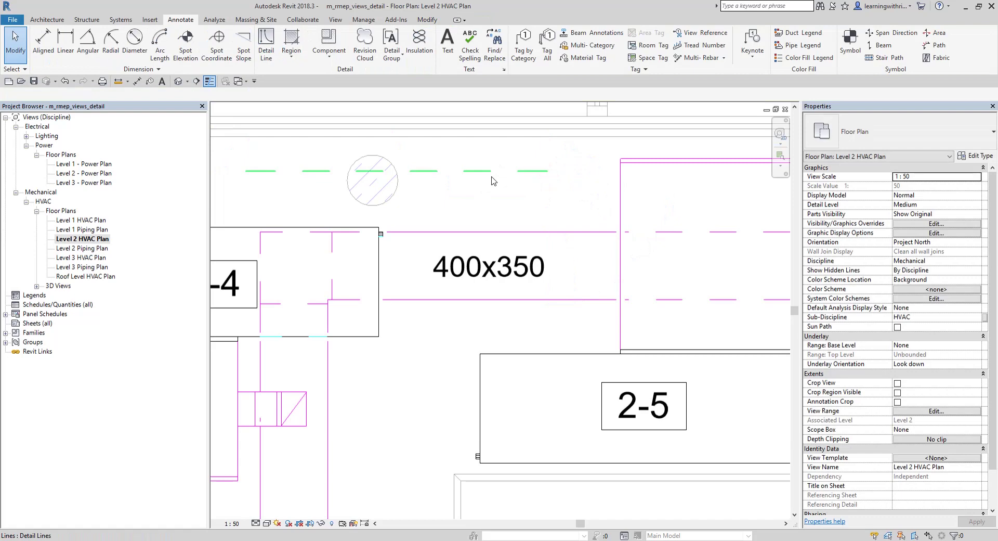
Compare the detail line with the hidden lines at the duct crossing and inspect its line style.
middle_drag(555, 214, 456, 231)
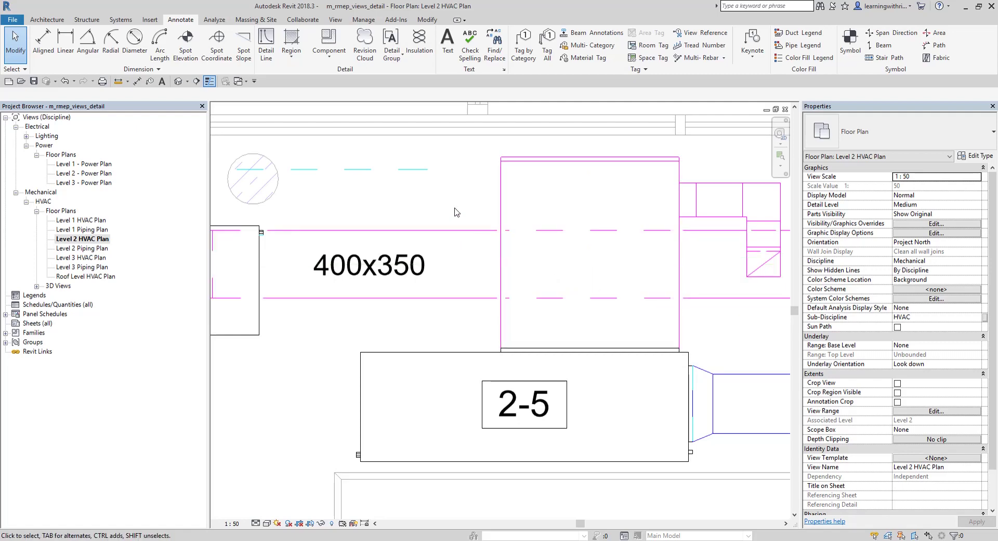
click(326, 176)
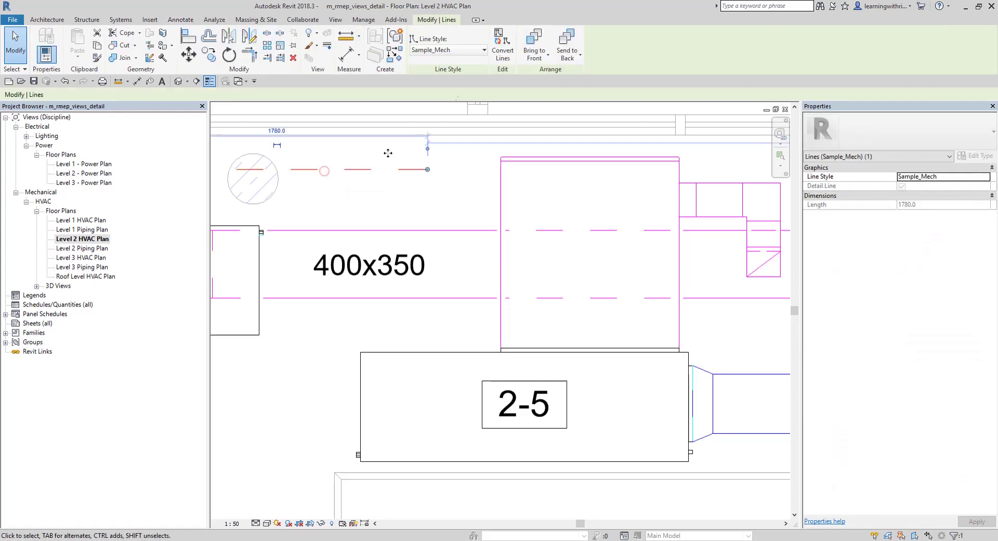
key(Escape)
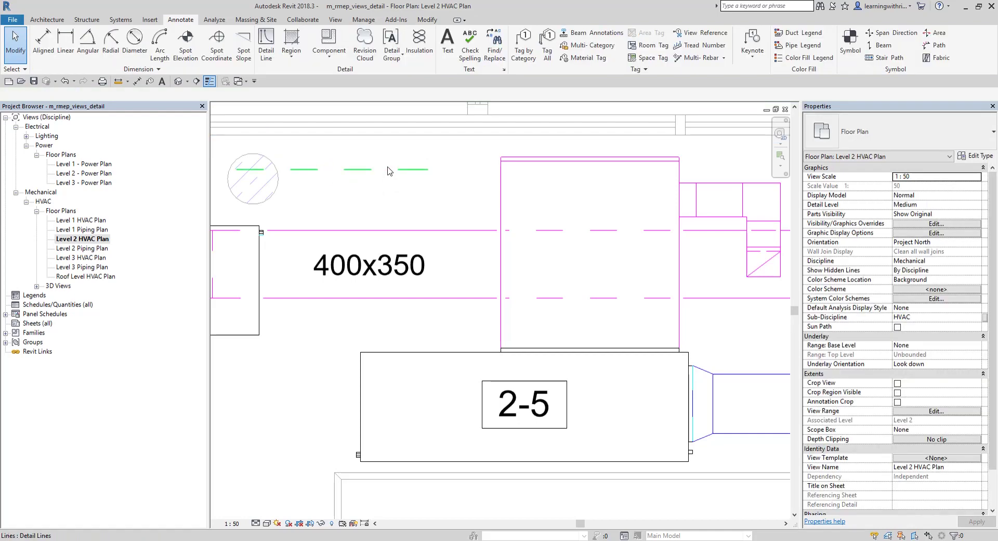
Delete the Sample_Mech detail line above the 400x350 duct.
click(366, 175)
key(Delete)
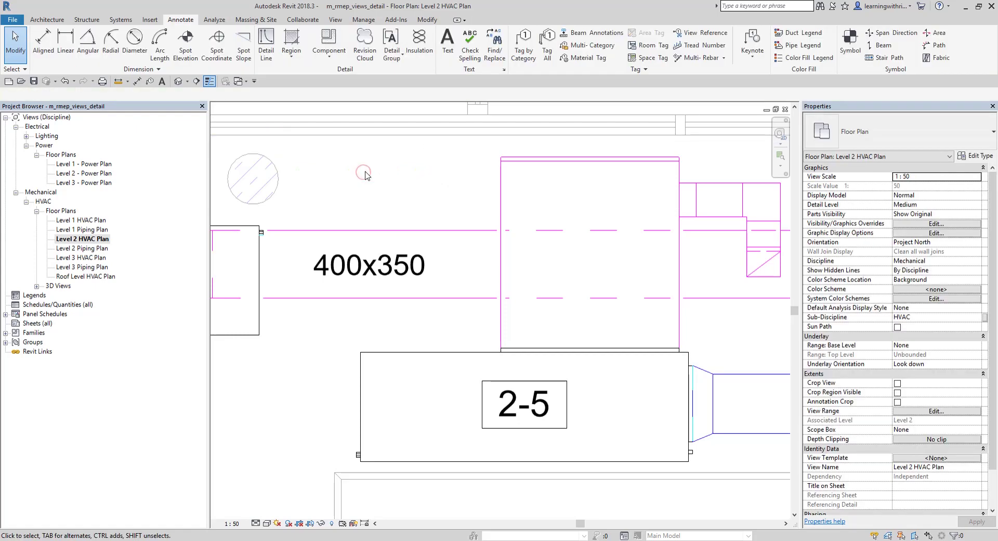
scroll(459, 225, down, 2)
middle_drag(479, 230, 448, 228)
scroll(470, 212, up, 2)
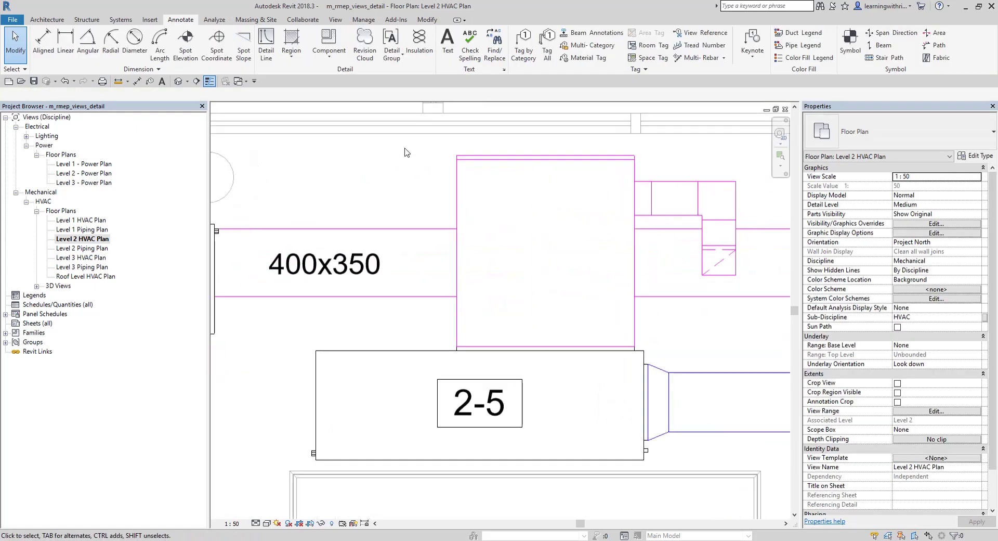
Set the Hidden Line line style to Mech Hidden in the Mechanical Settings.
click(121, 21)
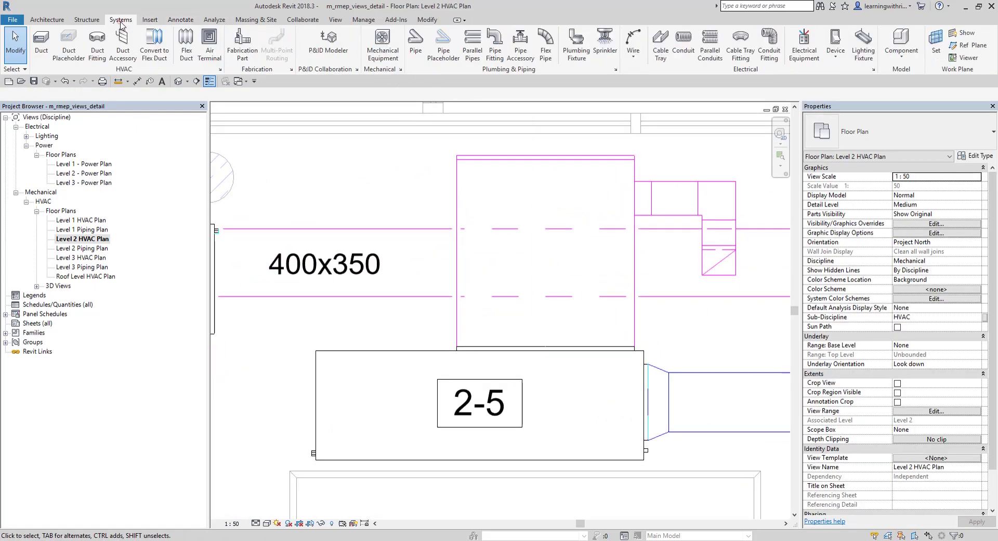
click(400, 69)
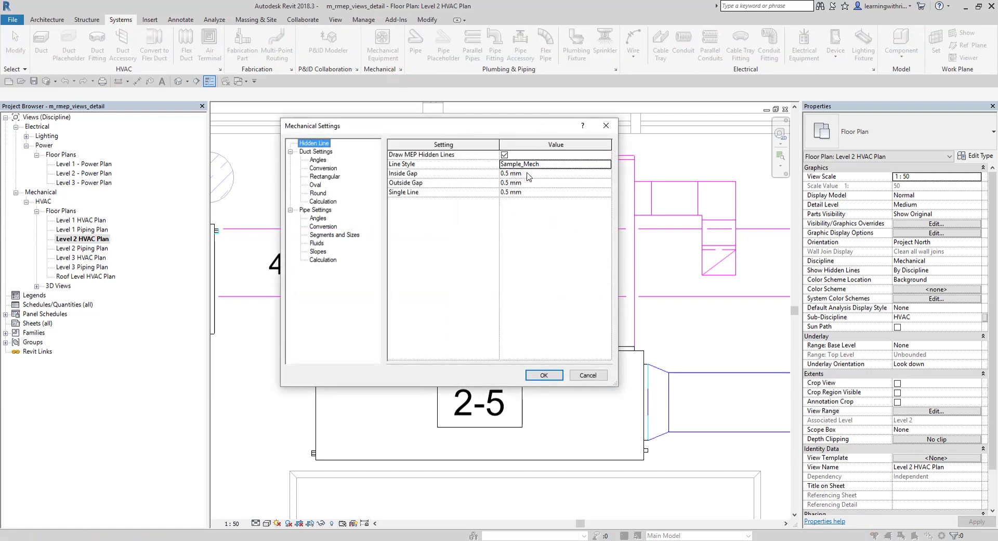
click(577, 164)
click(607, 164)
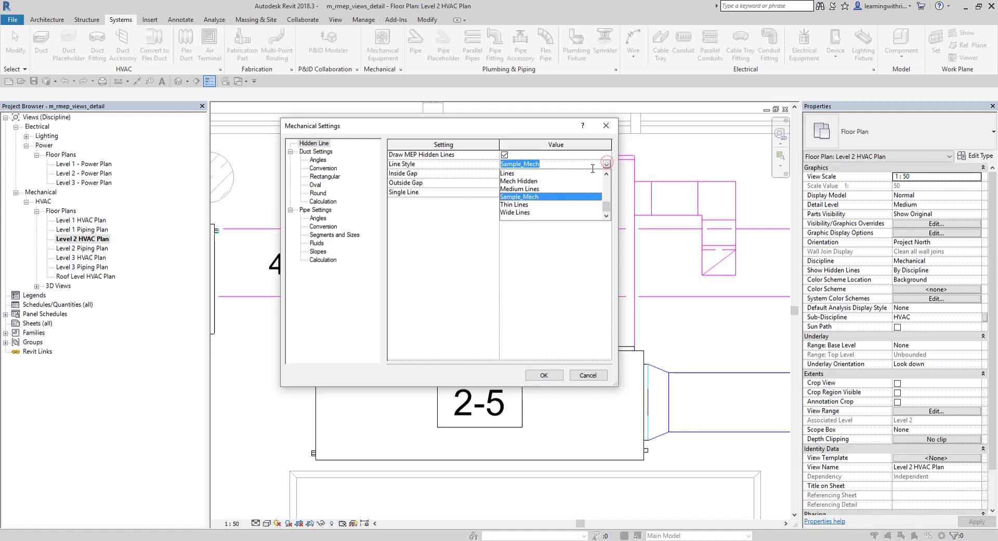
click(525, 181)
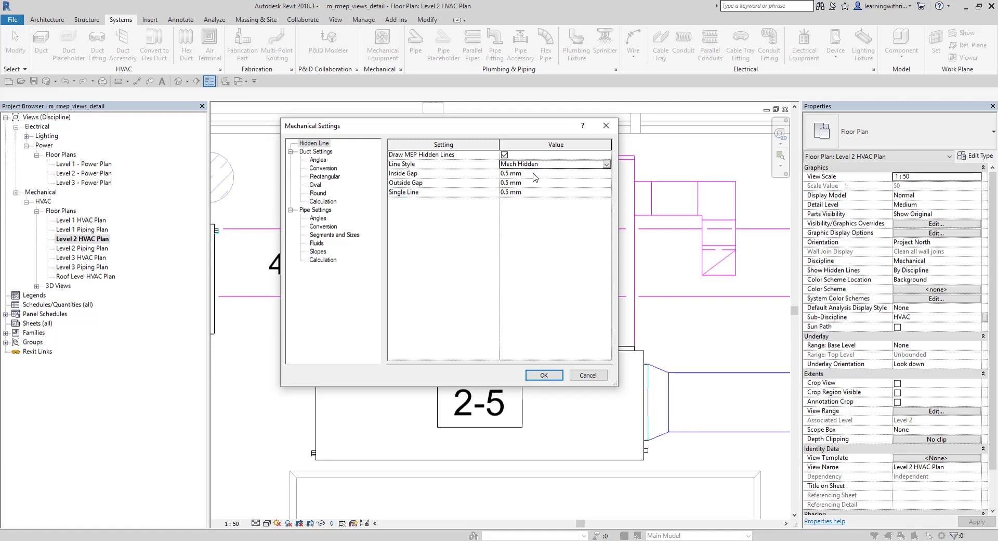
Set the hidden line Inside Gap to 0.1 mm, apply it and check the gap at the duct crossing.
drag(478, 126, 186, 55)
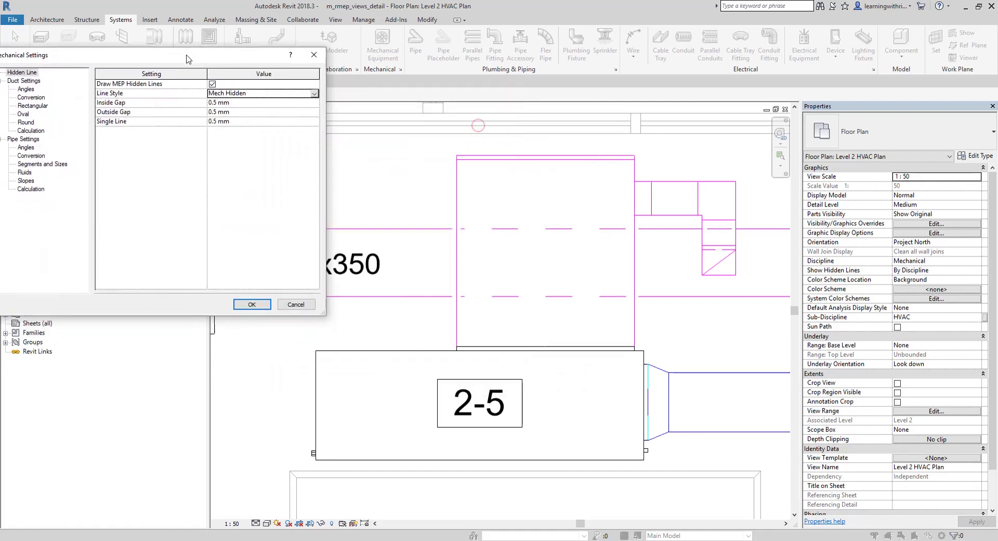
click(239, 104)
key(BackSpace)
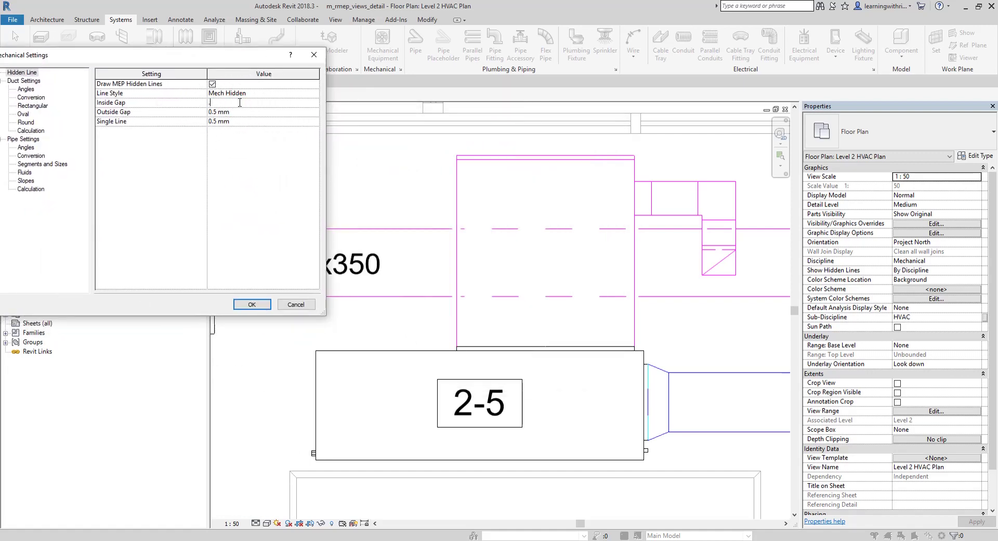
click(478, 234)
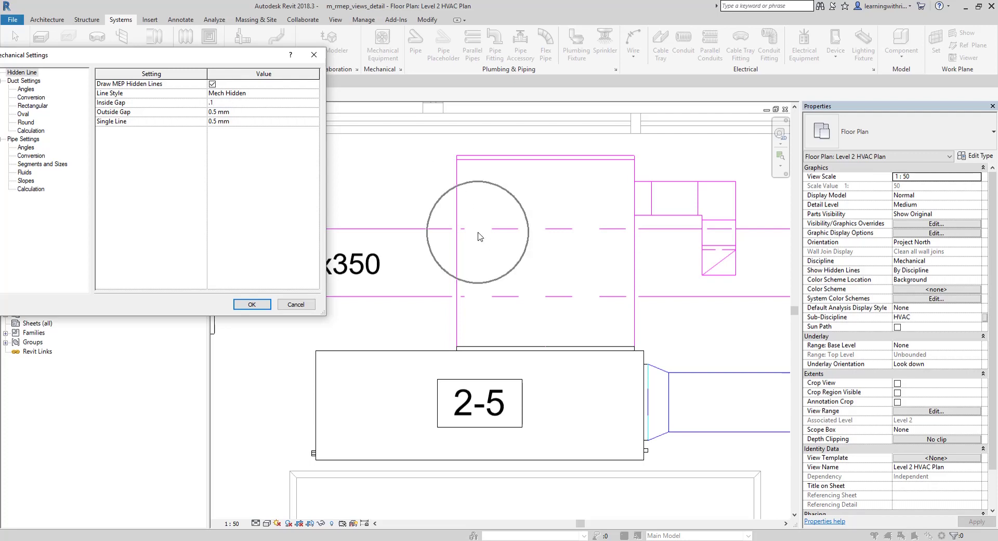
key(ctrl)
key(ctrl)
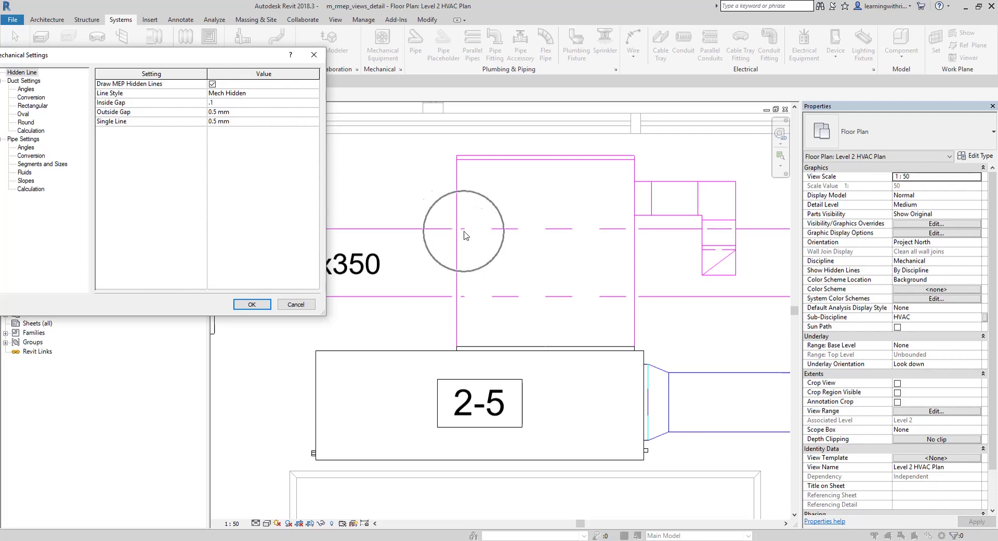
click(255, 307)
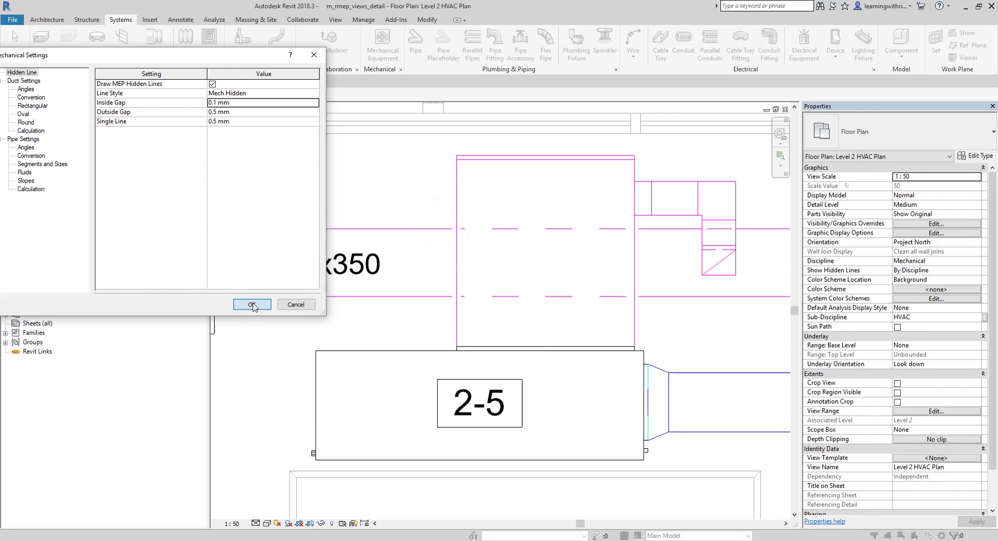
scroll(392, 227, up, 5)
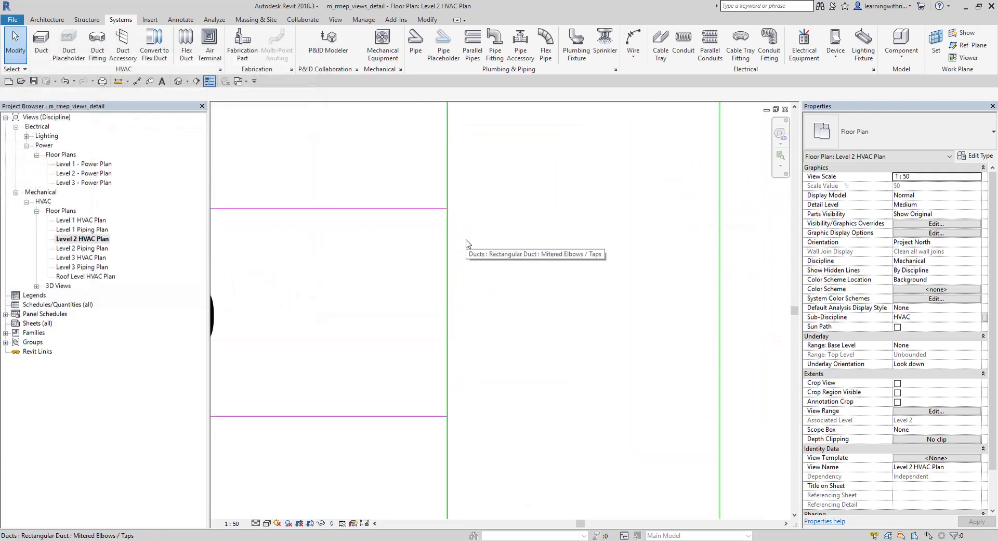
key(ctrl)
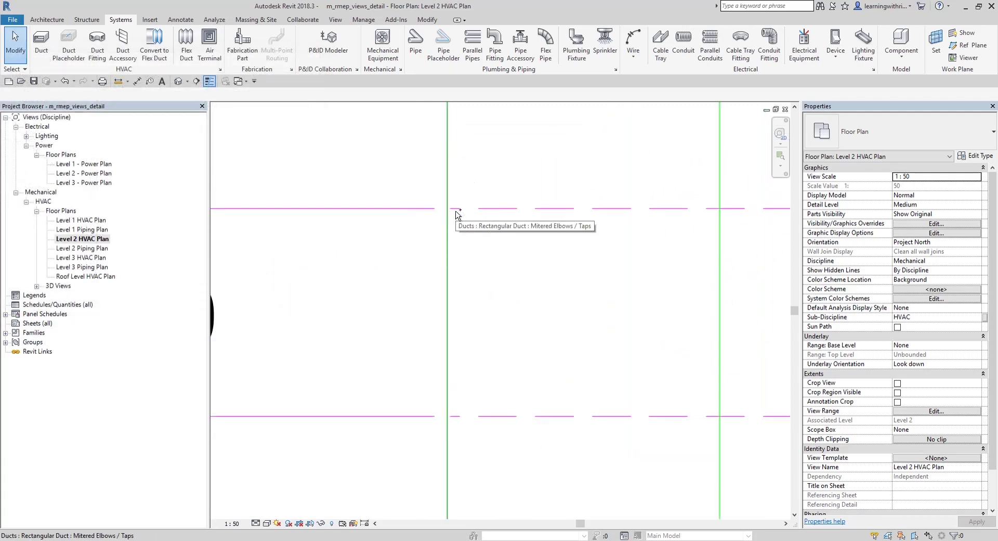
Set the hidden line Inside Gap to 0.8 mm in the Mechanical Settings and apply it.
click(401, 71)
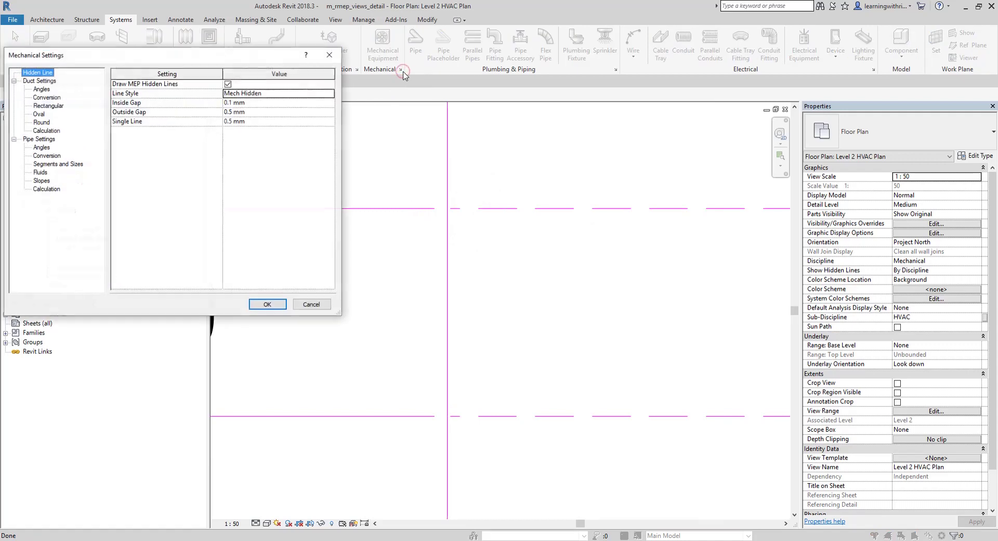
click(259, 102)
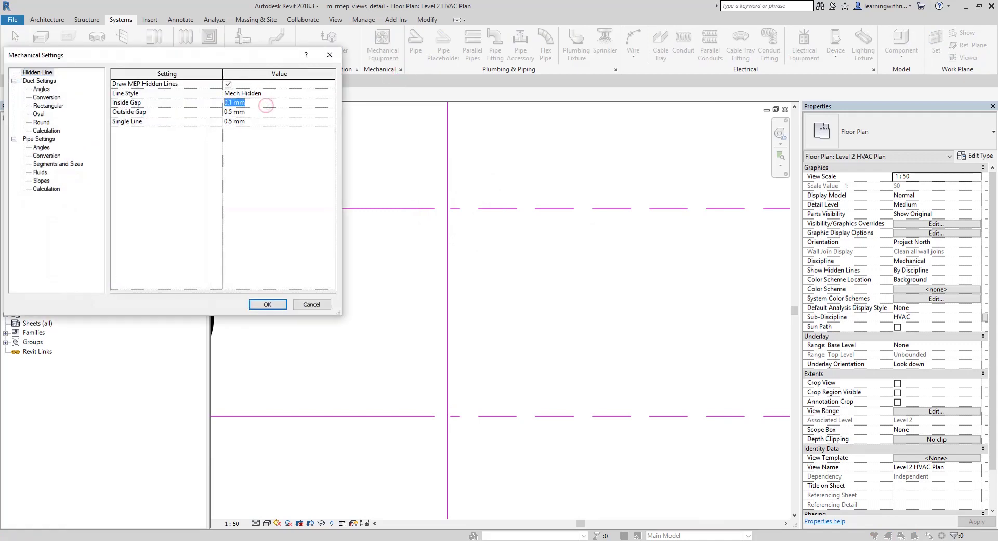
text(.8)
click(266, 306)
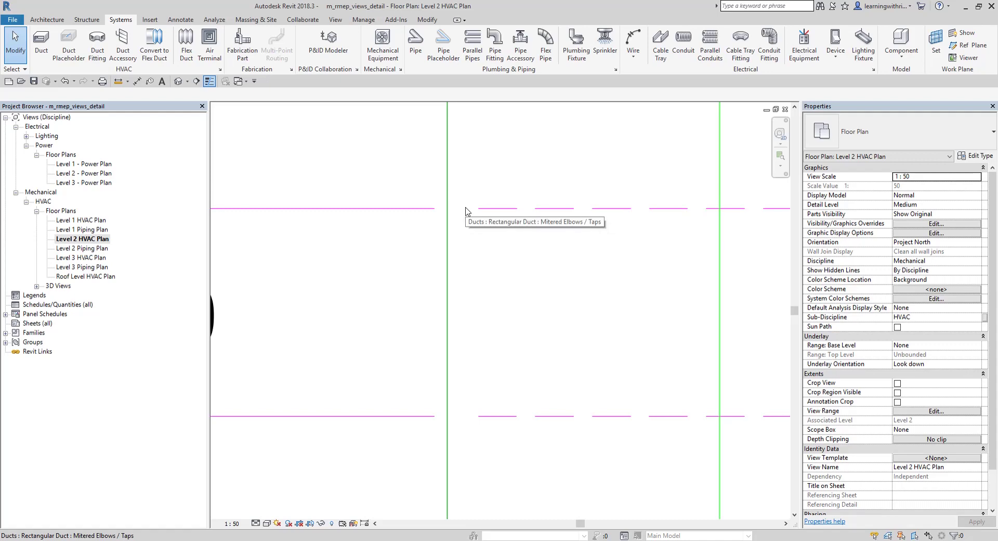
Compare the gaps at the duct crossing with thin line display off and on, ending with thin lines on.
click(209, 81)
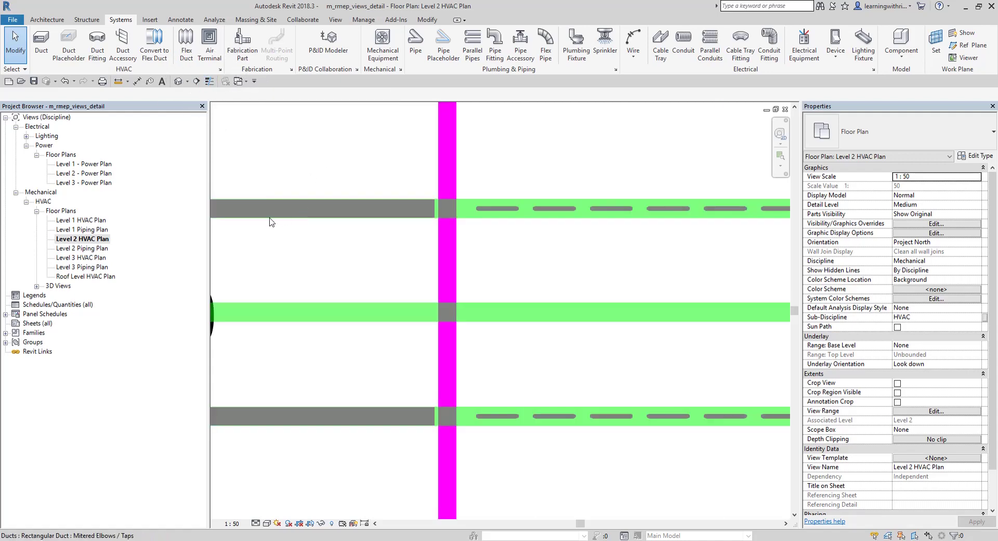
click(210, 81)
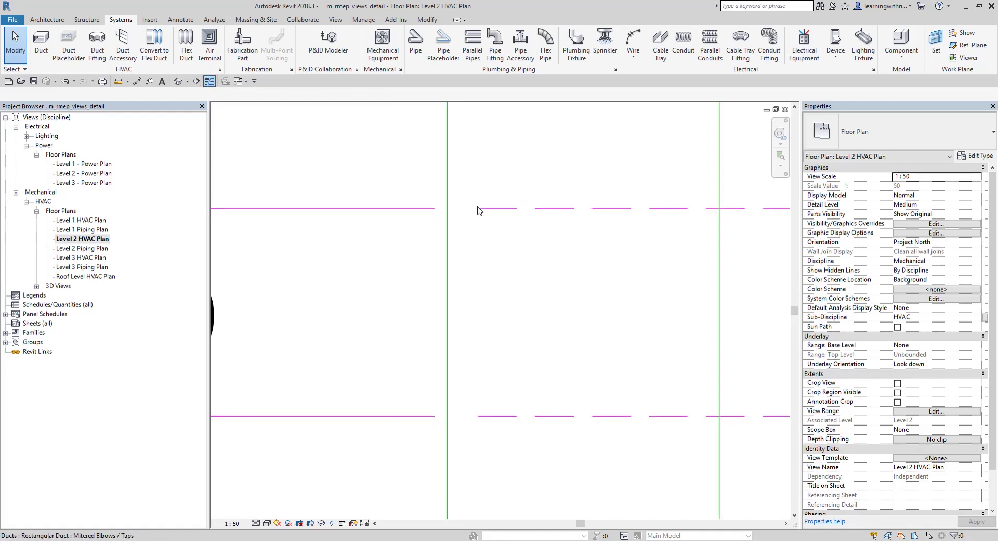
click(210, 81)
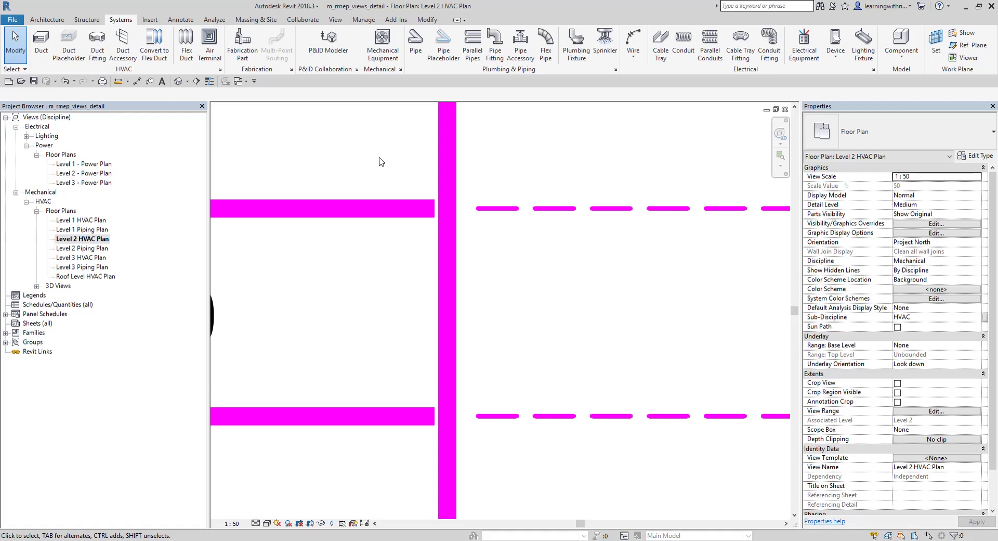
click(215, 84)
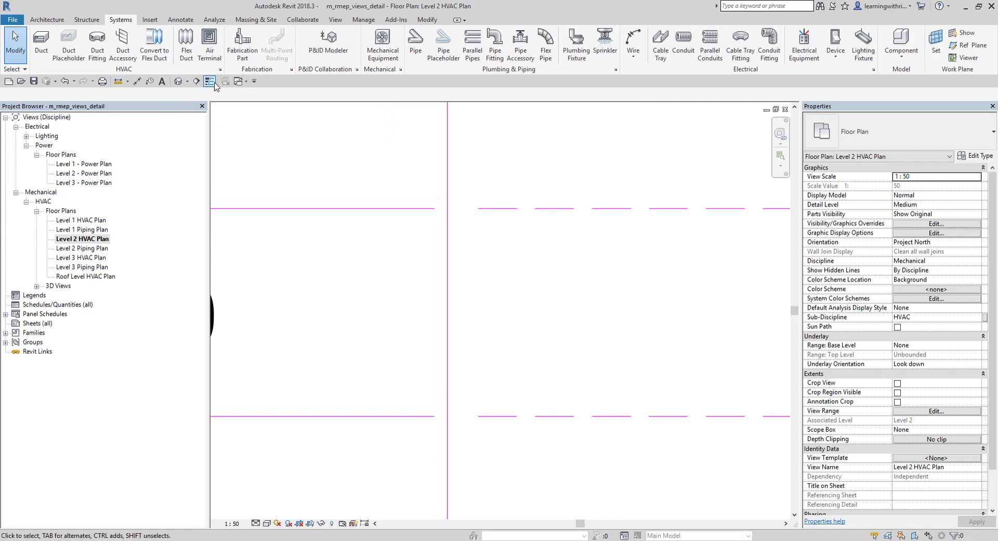
Review the Inside Gap and Outside Gap settings against the duct crossing, leaving the Mechanical Settings unchanged.
click(400, 69)
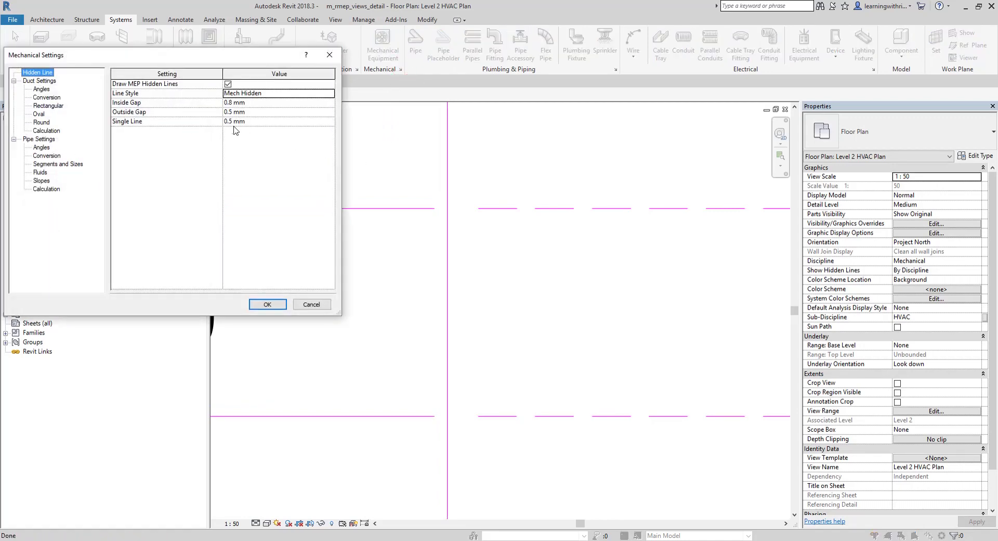
click(247, 104)
click(255, 114)
click(465, 212)
click(443, 211)
click(312, 304)
Set the hidden line Outside Gap to 0.8 mm in the Mechanical Settings and apply it.
scroll(465, 279, up, 3)
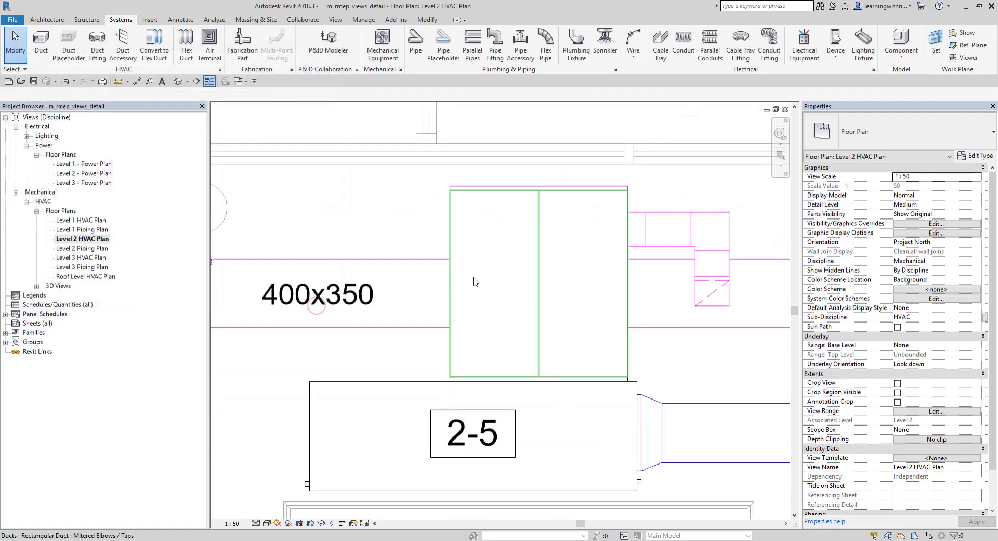
scroll(458, 262, up, 3)
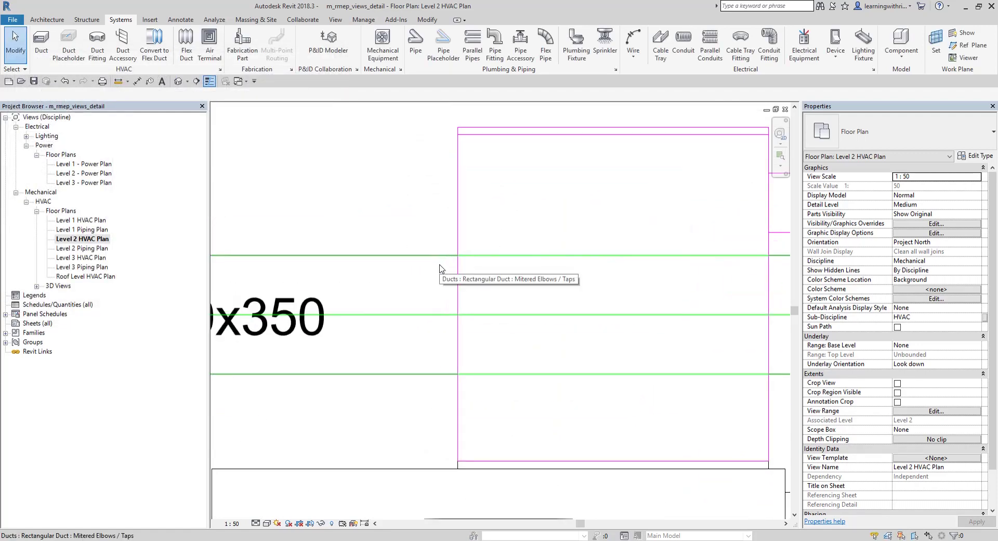
scroll(456, 262, up, 2)
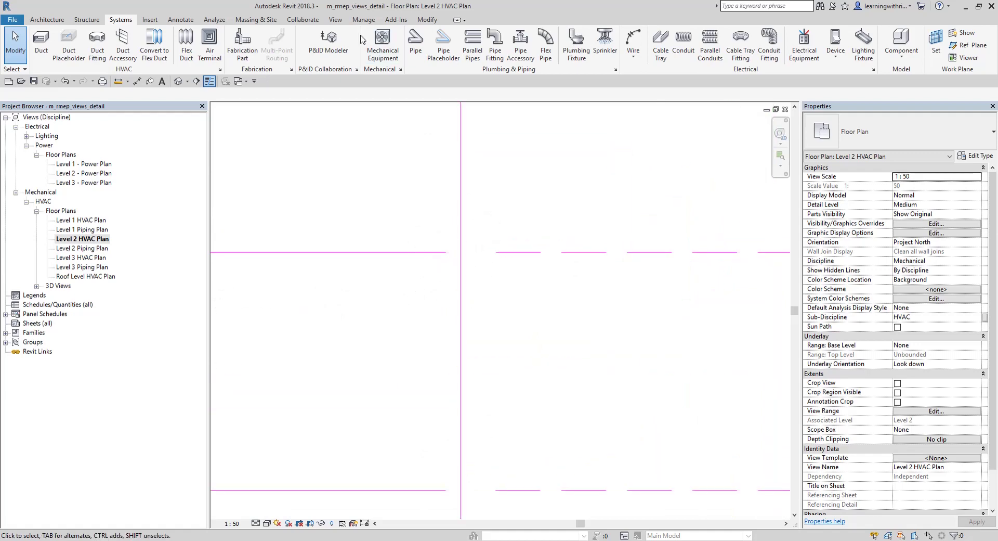
click(400, 70)
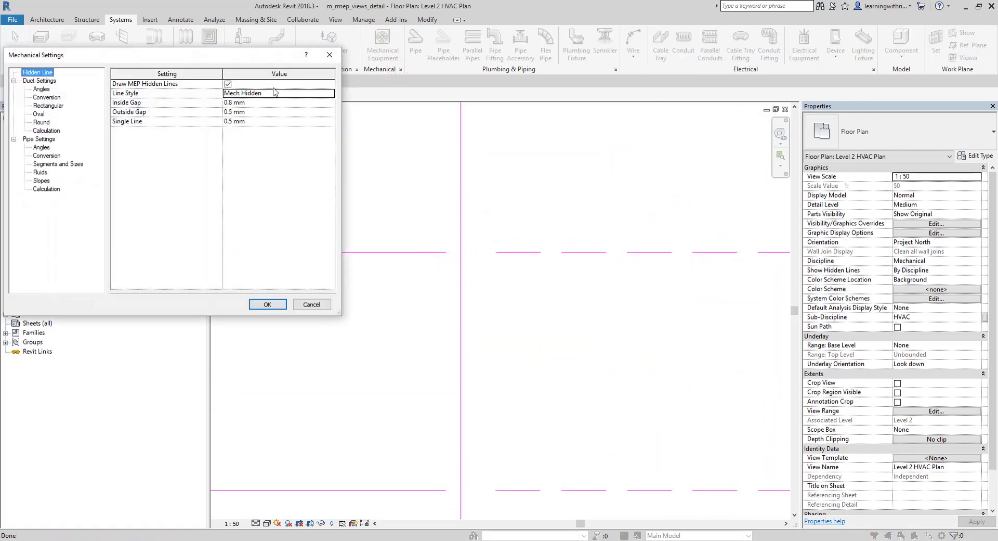
click(265, 113)
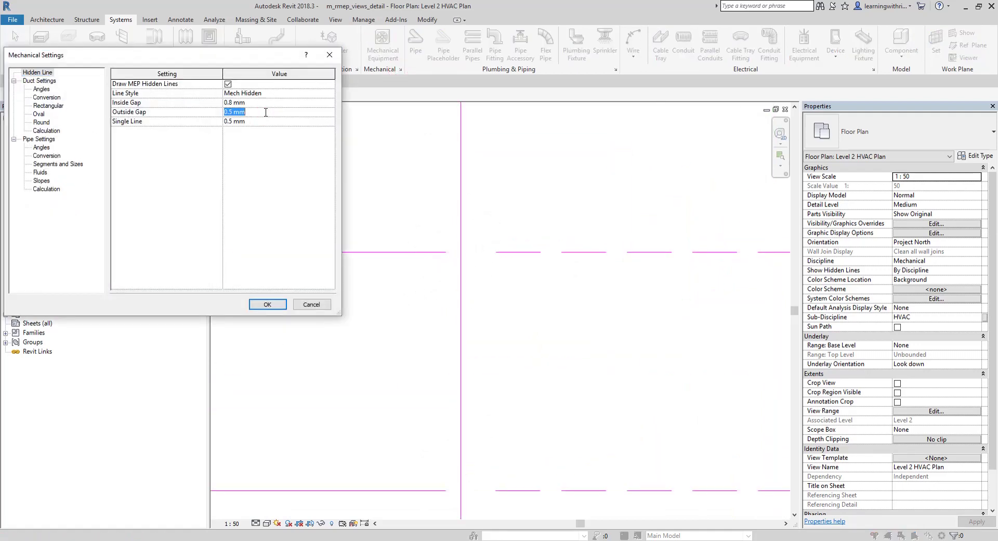
text(.8)
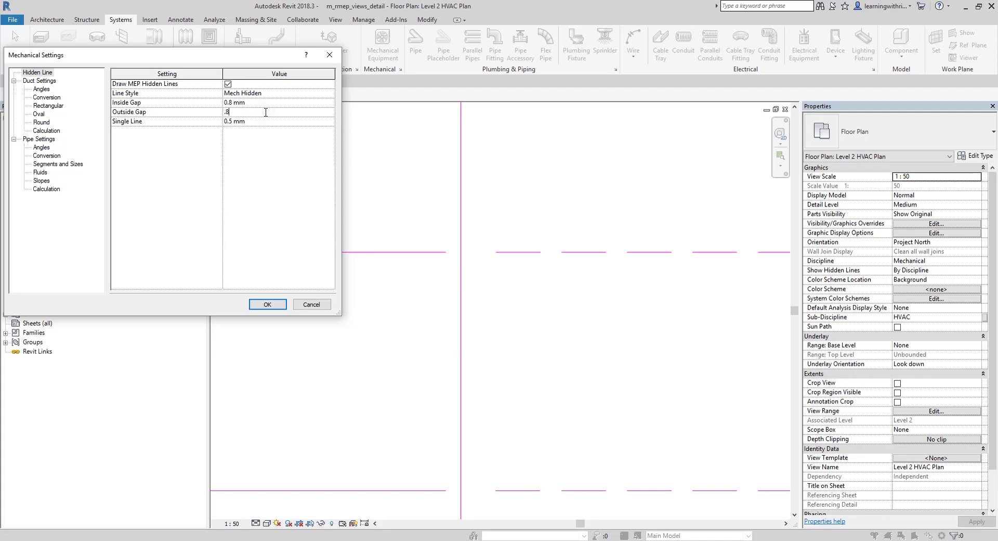
click(271, 304)
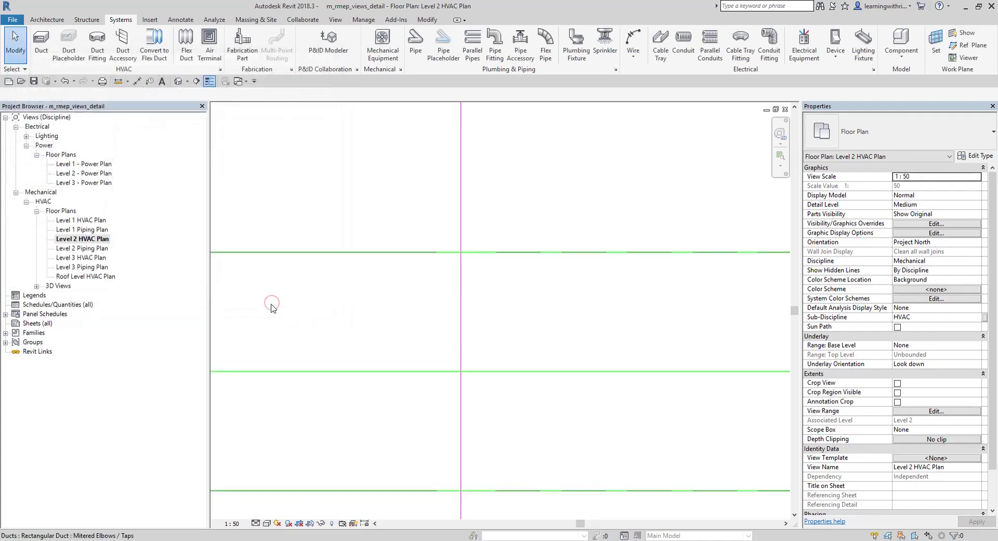
Examine the outside gap at the duct crossing and review the Single Line gap setting without changing it.
scroll(294, 124, down, 1)
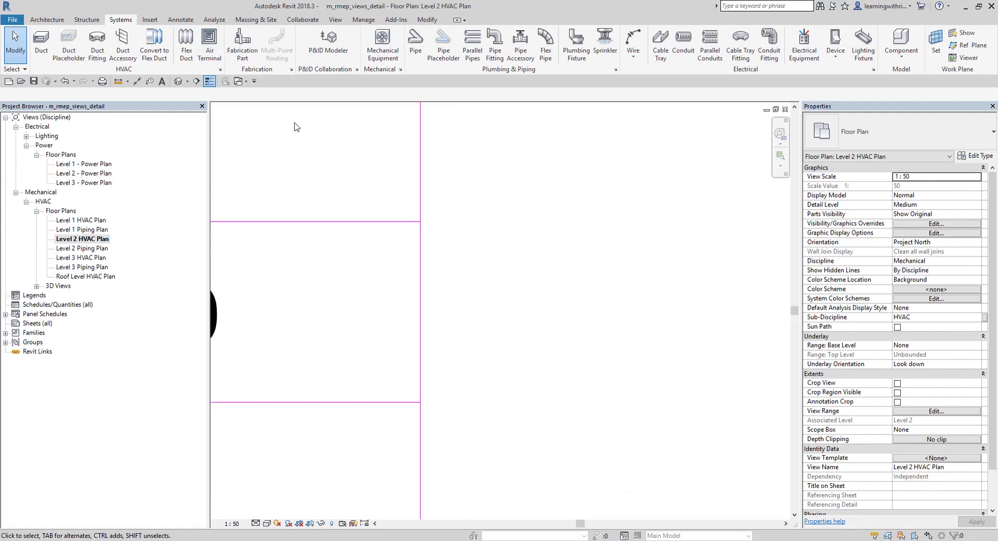
middle_drag(286, 120, 412, 167)
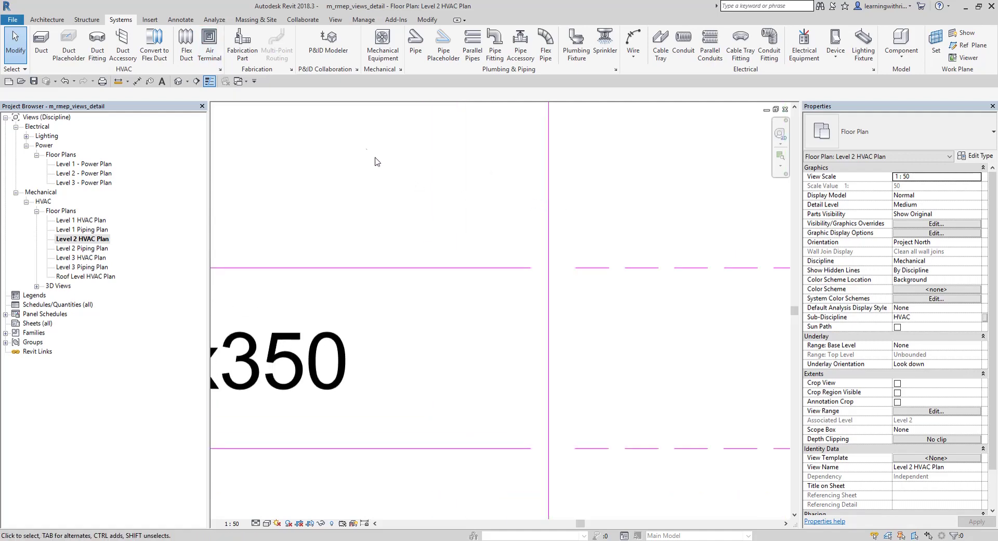
click(401, 70)
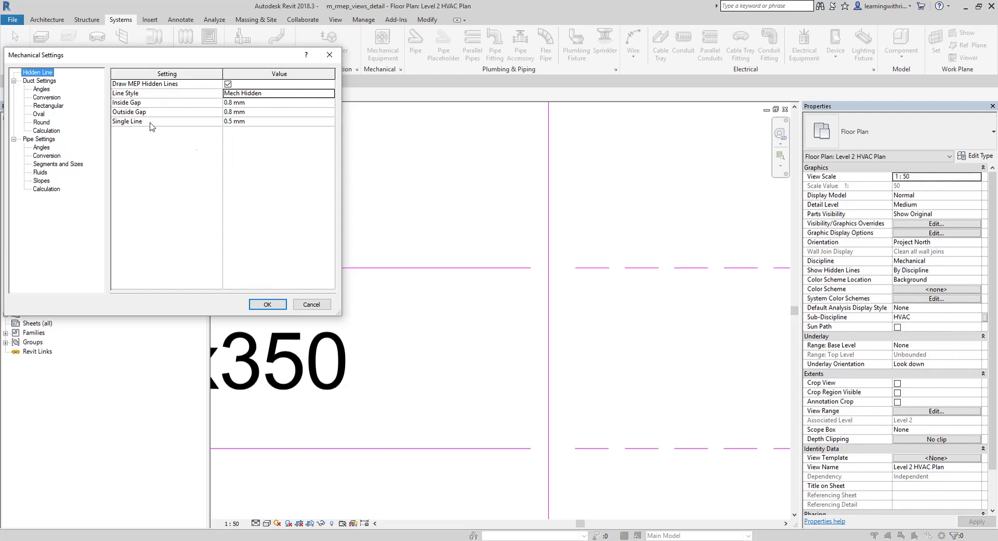
click(312, 304)
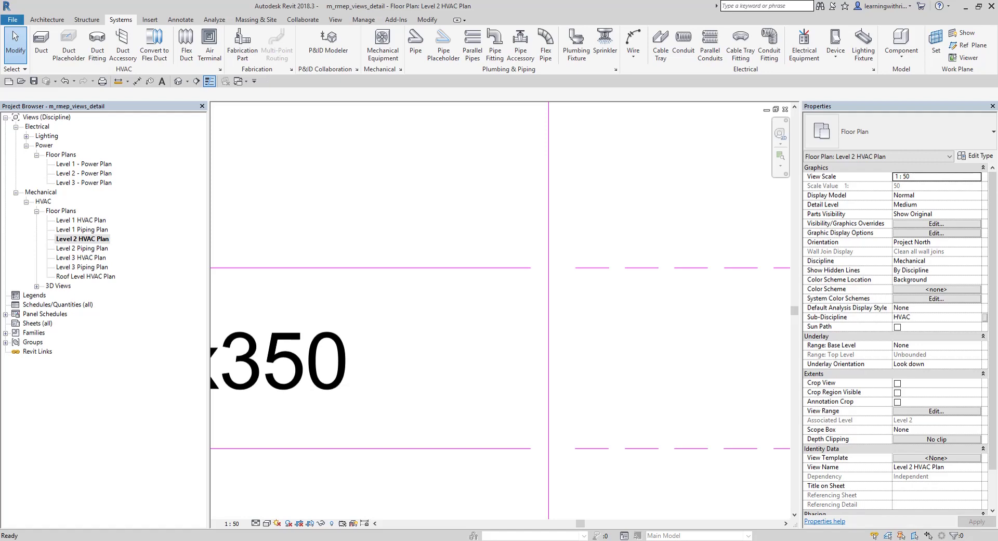
Set the detail level of the Level 2 HVAC Plan to Coarse to show the ducts as single lines.
scroll(416, 221, down, 3)
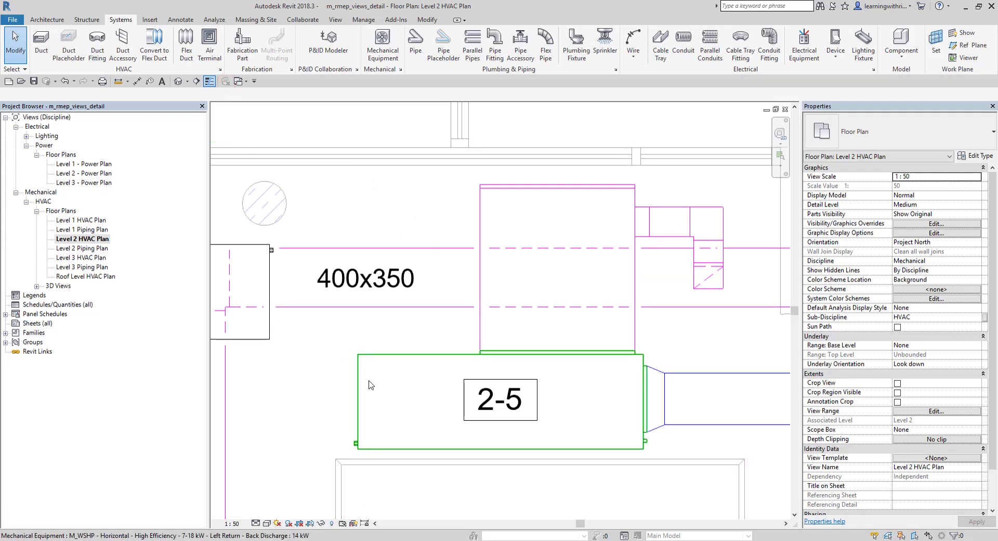
click(255, 523)
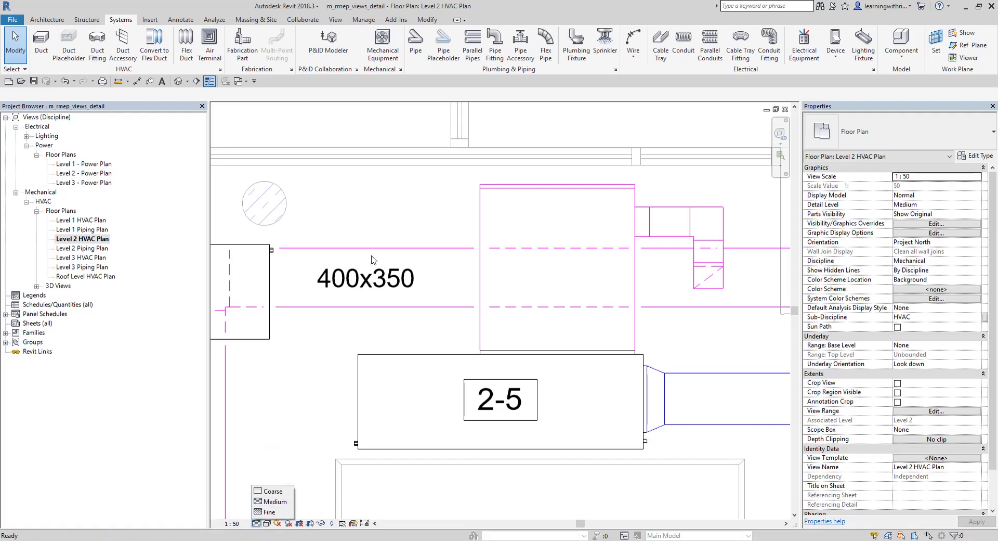
click(274, 492)
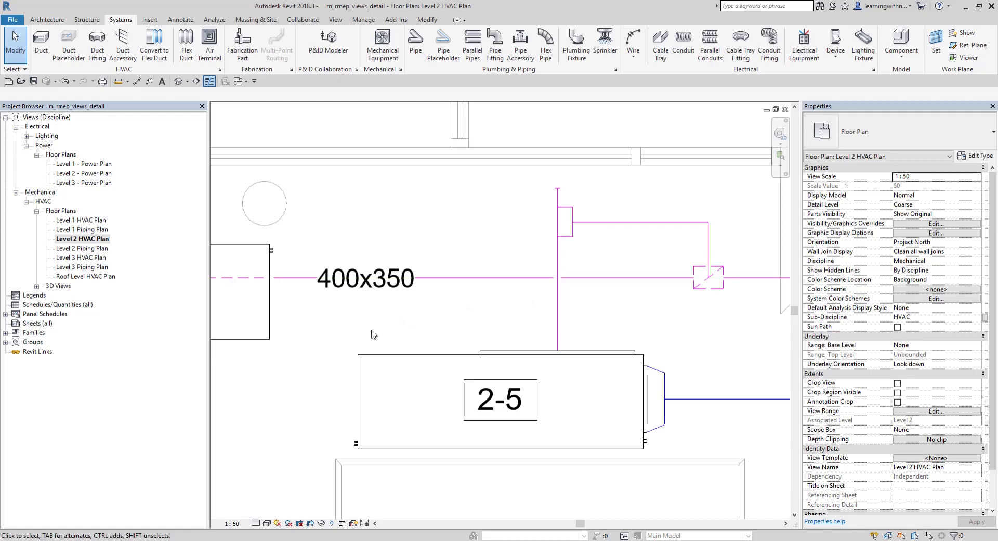
Set the hidden line Single Line gap to 0.1 mm in the Mechanical Settings and apply it.
middle_drag(365, 343, 586, 342)
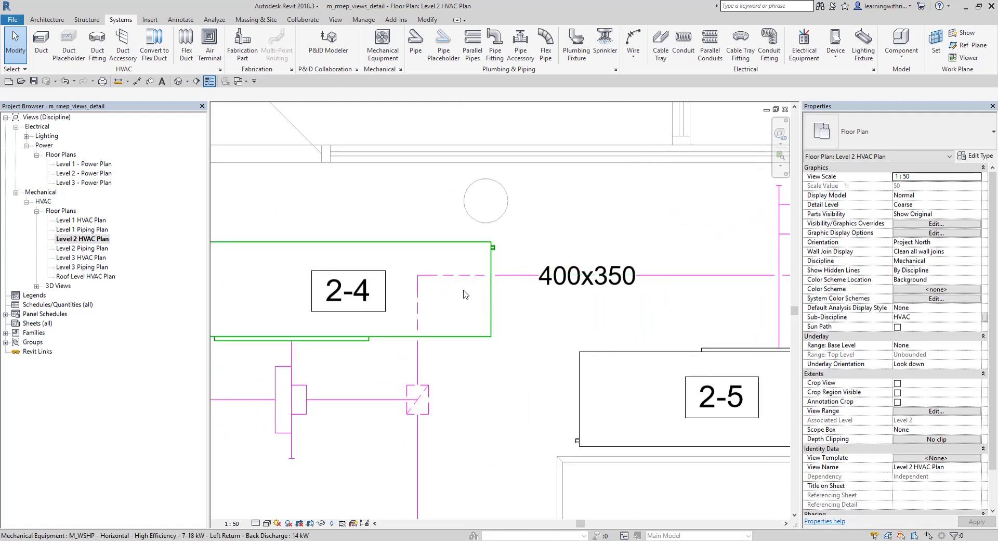
key(ctrl)
middle_drag(675, 331, 527, 326)
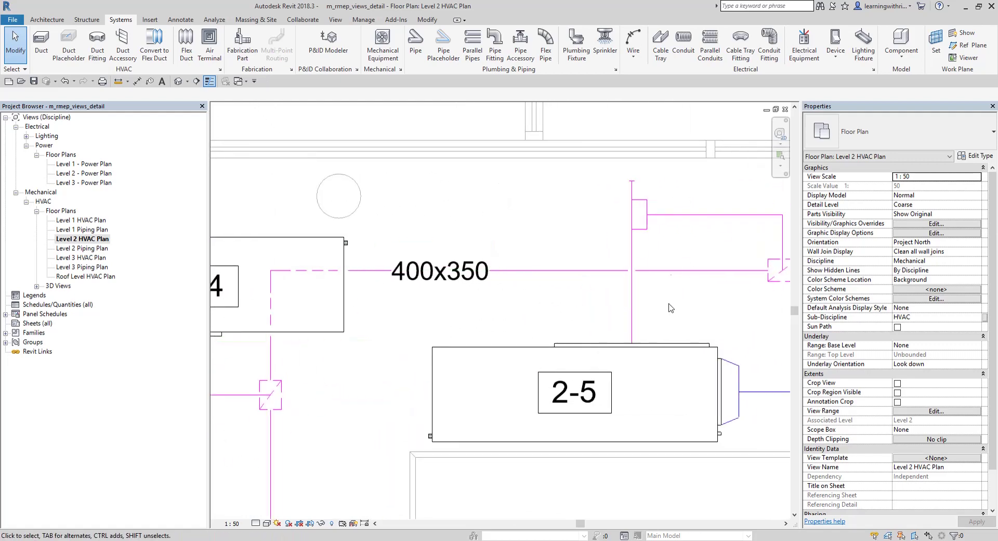
scroll(531, 309, down, 2)
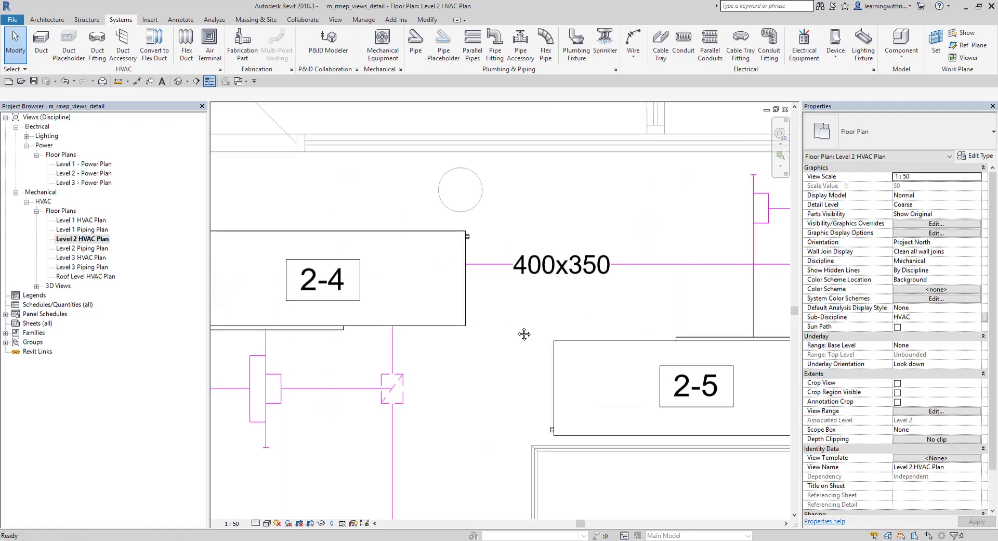
scroll(422, 288, up, 3)
scroll(421, 289, up, 1)
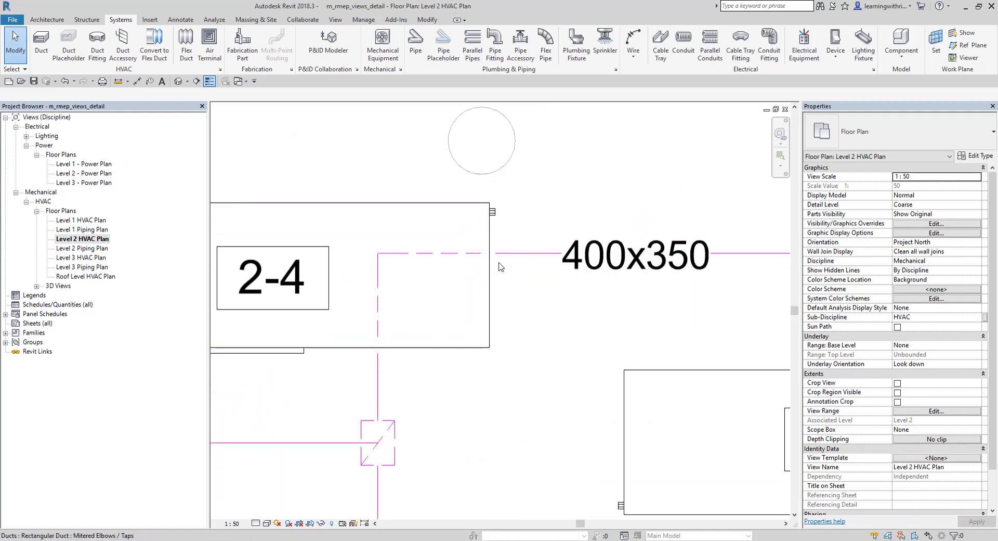
click(401, 69)
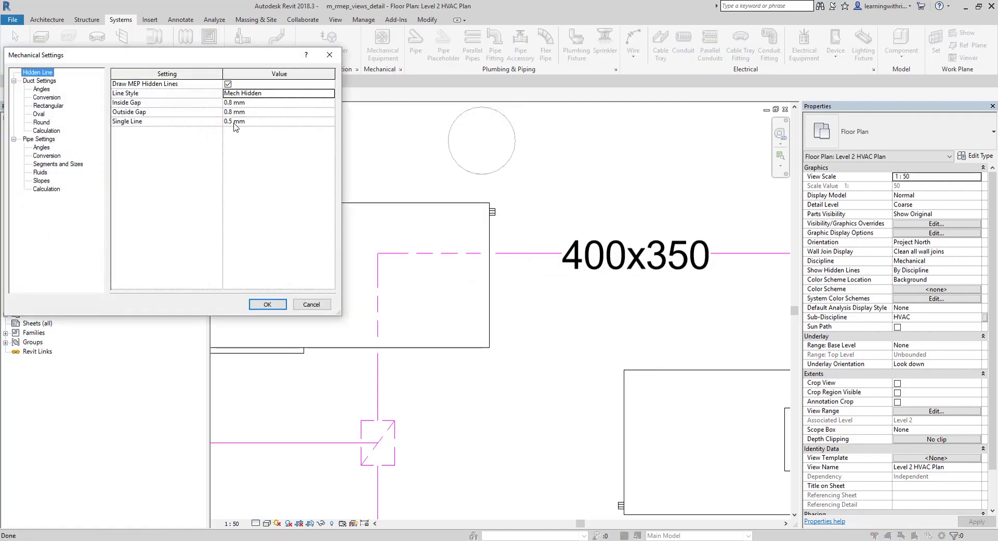
click(256, 124)
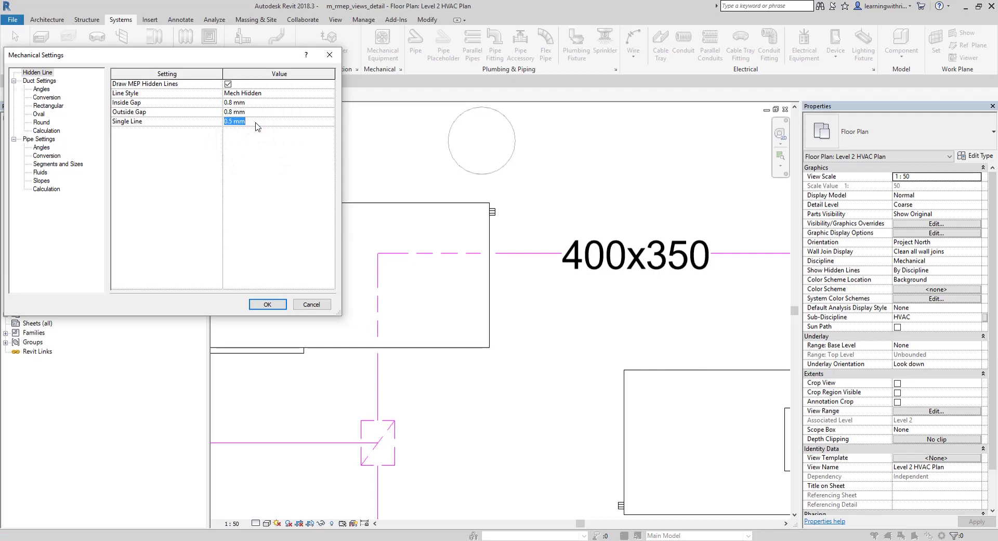
text(.1)
click(268, 304)
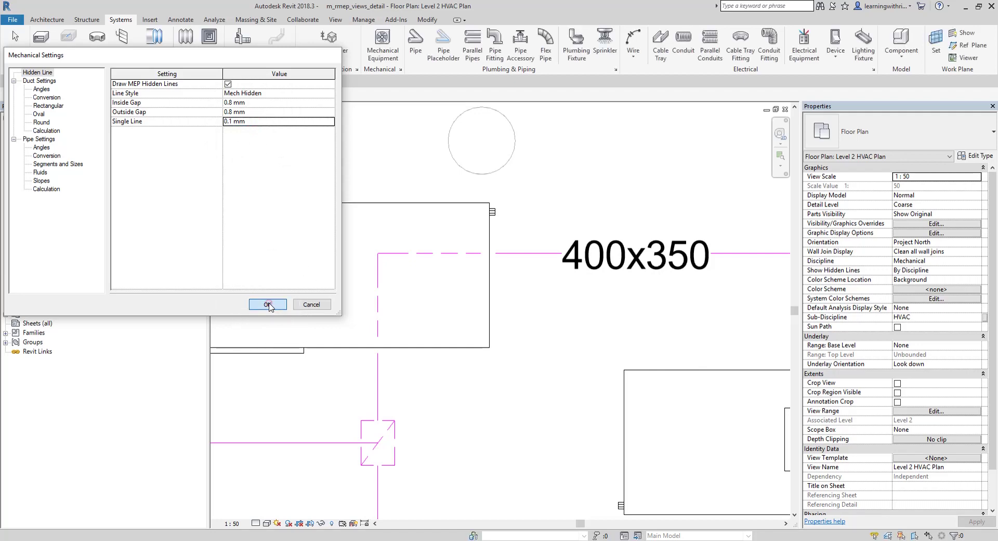
scroll(492, 271, up, 3)
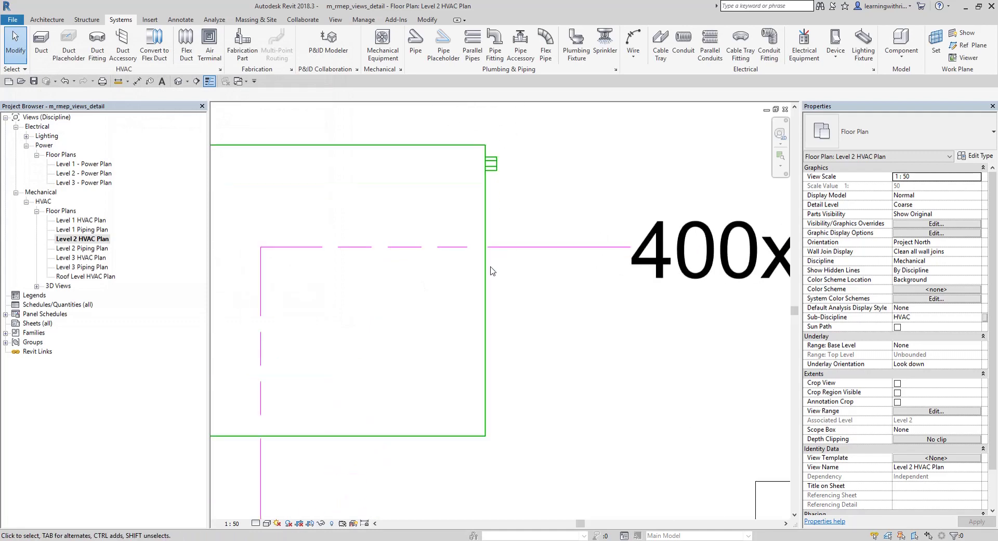
Set the hidden line Single Line gap to 0.8 mm in the Mechanical Settings and apply it.
click(401, 69)
click(277, 125)
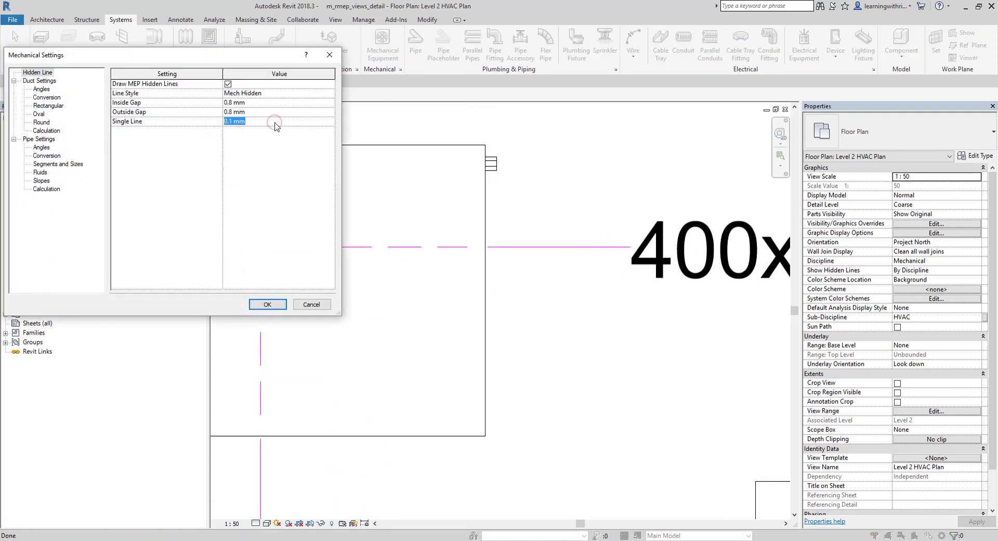
text(.8)
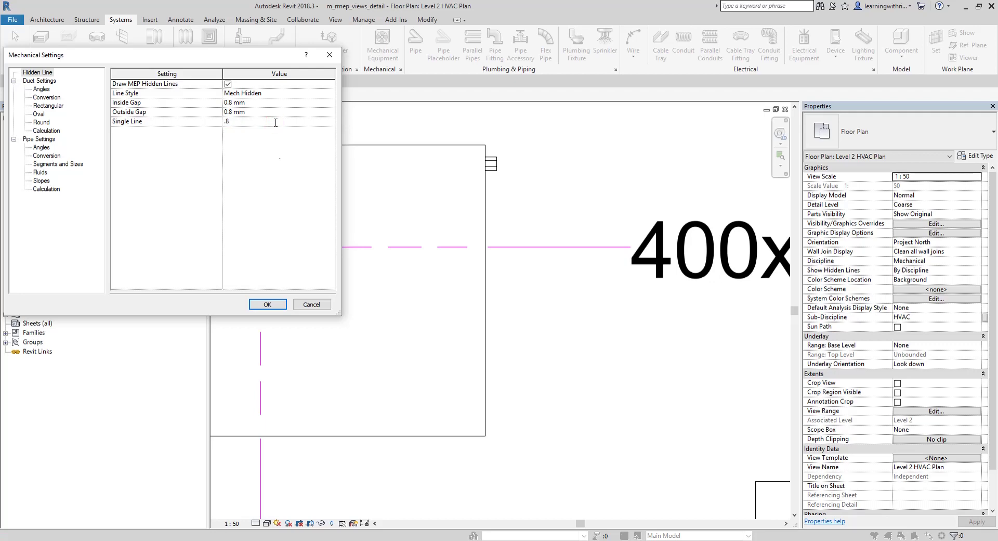
click(267, 305)
Examine the single-line gaps around units 2-4 and 2-5 and review the hidden line settings without changing them.
scroll(483, 294, down, 5)
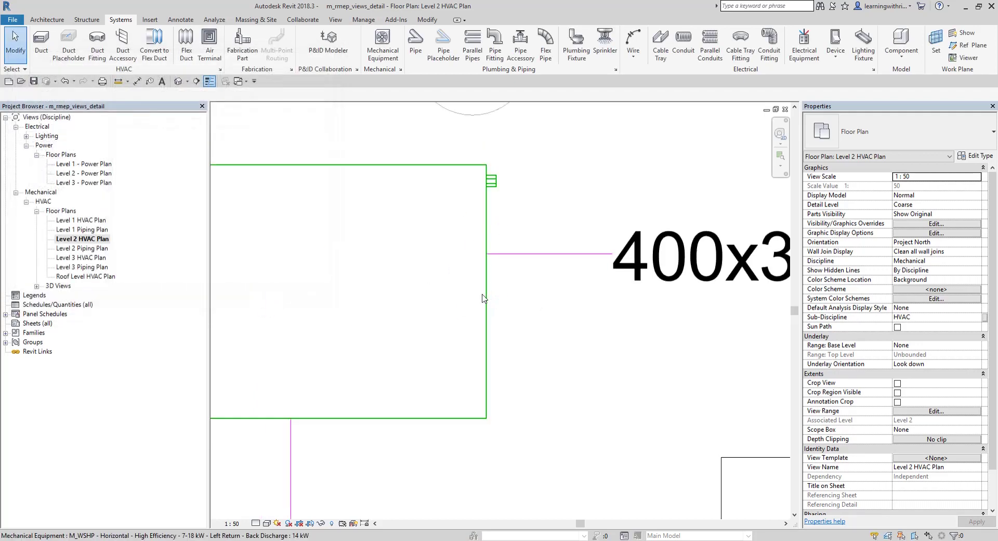
middle_drag(604, 319, 479, 317)
scroll(469, 309, down, 2)
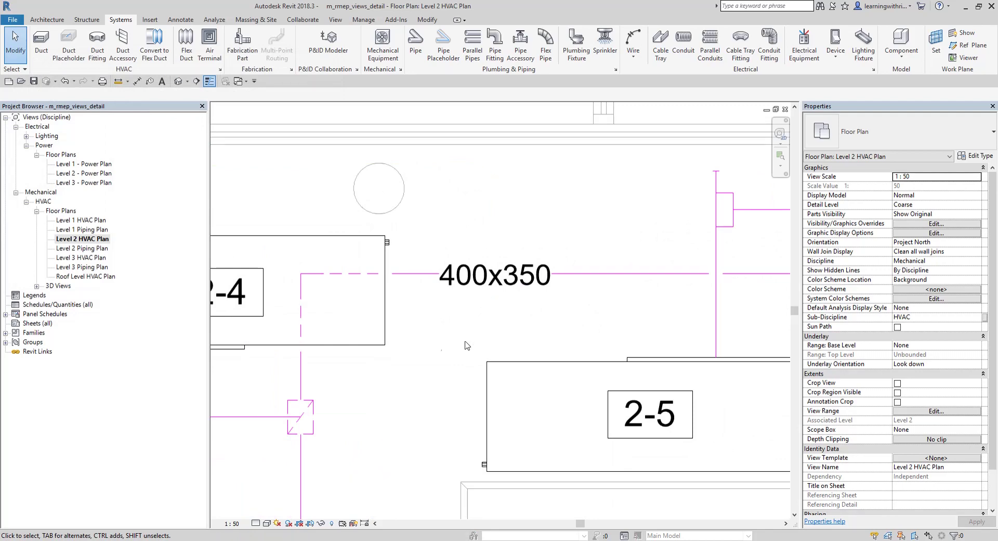
scroll(720, 284, up, 3)
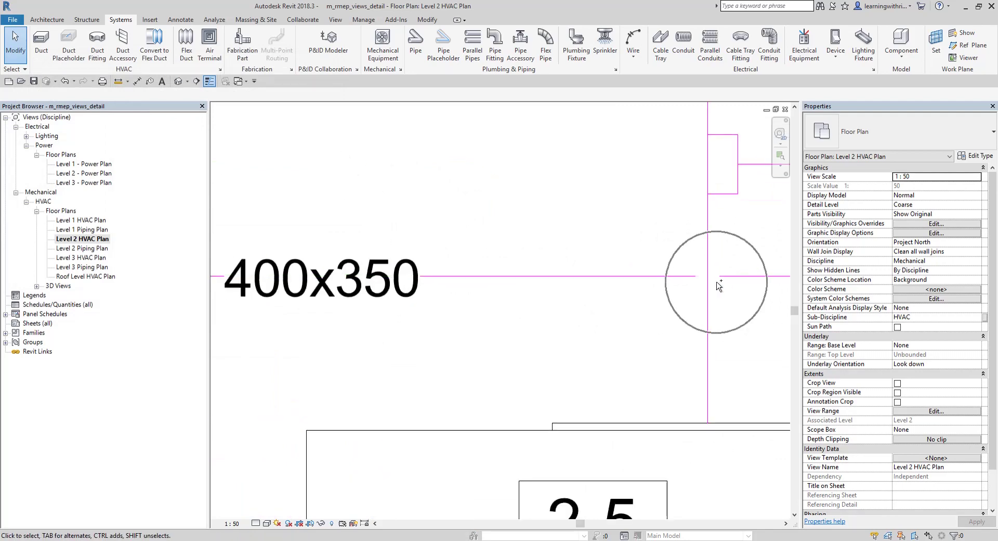
scroll(624, 301, down, 2)
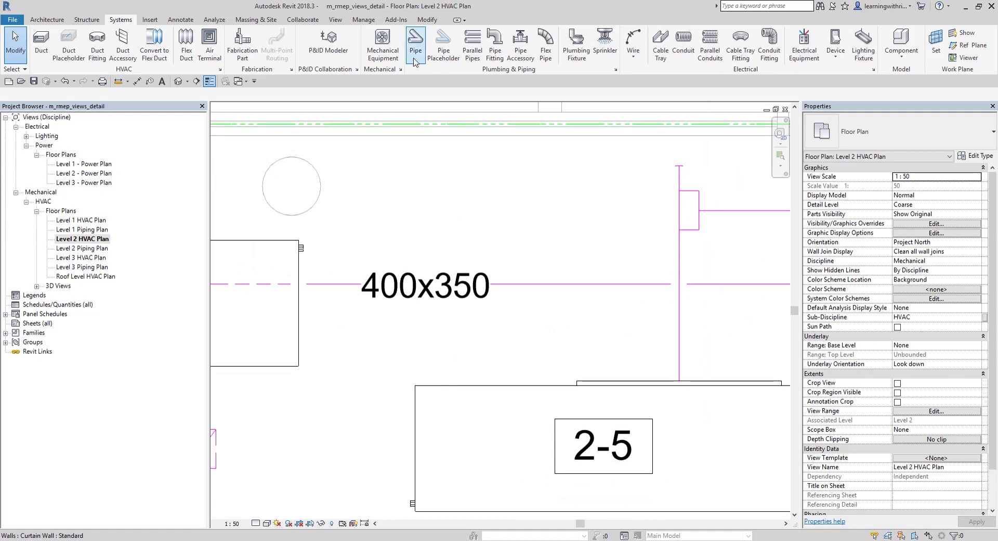
click(400, 69)
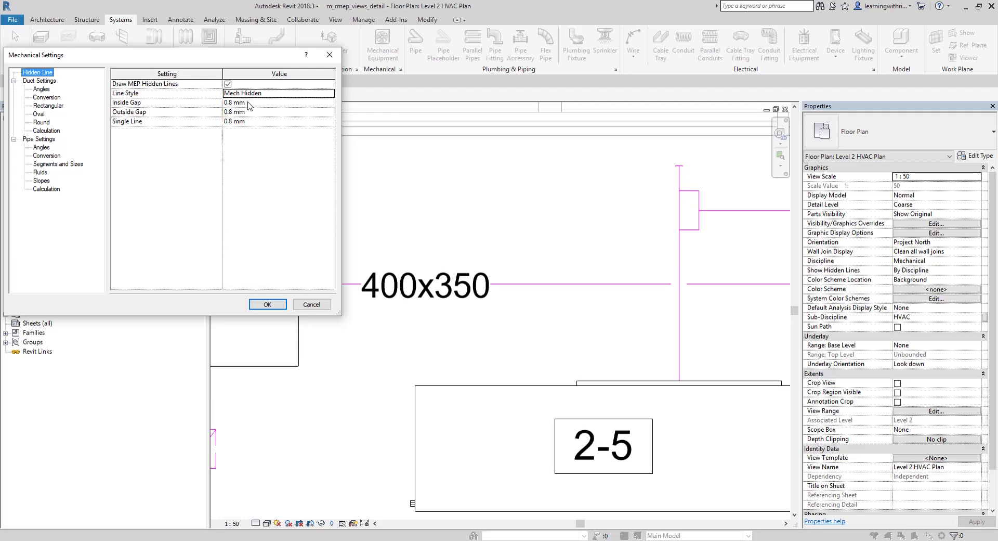
click(314, 307)
Set the detail level of the Level 2 HVAC Plan to Fine to show the ducts as double lines.
scroll(315, 307, down, 3)
middle_drag(400, 292, 475, 159)
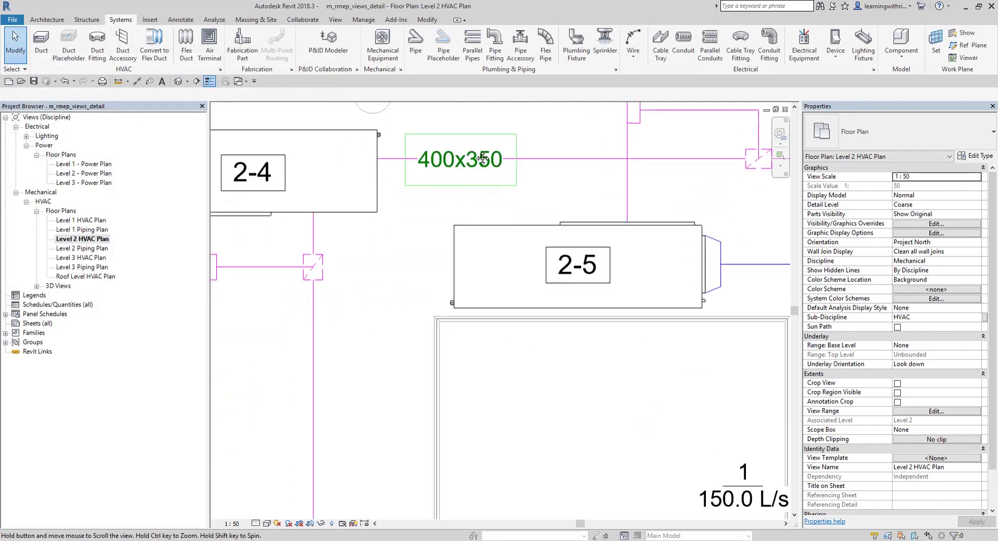
click(255, 523)
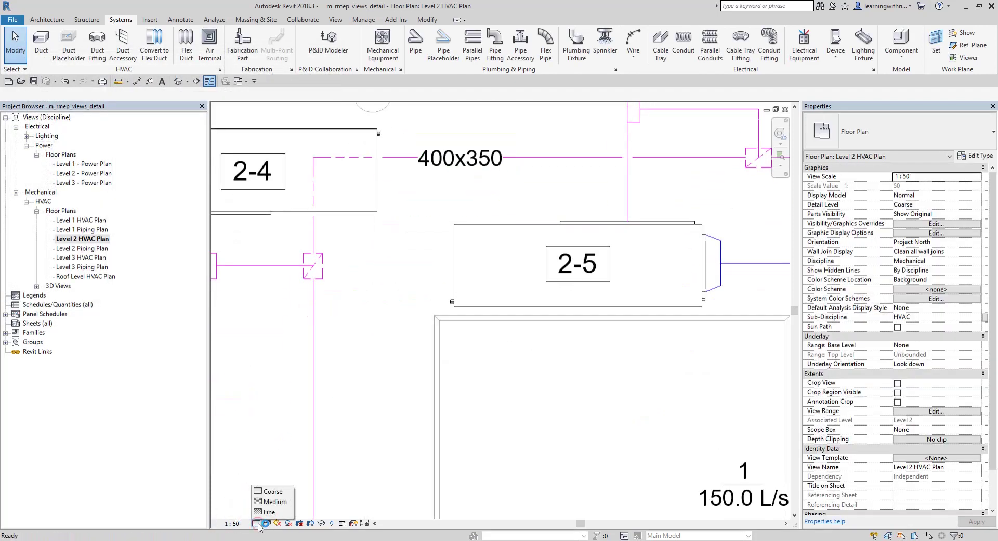
click(269, 513)
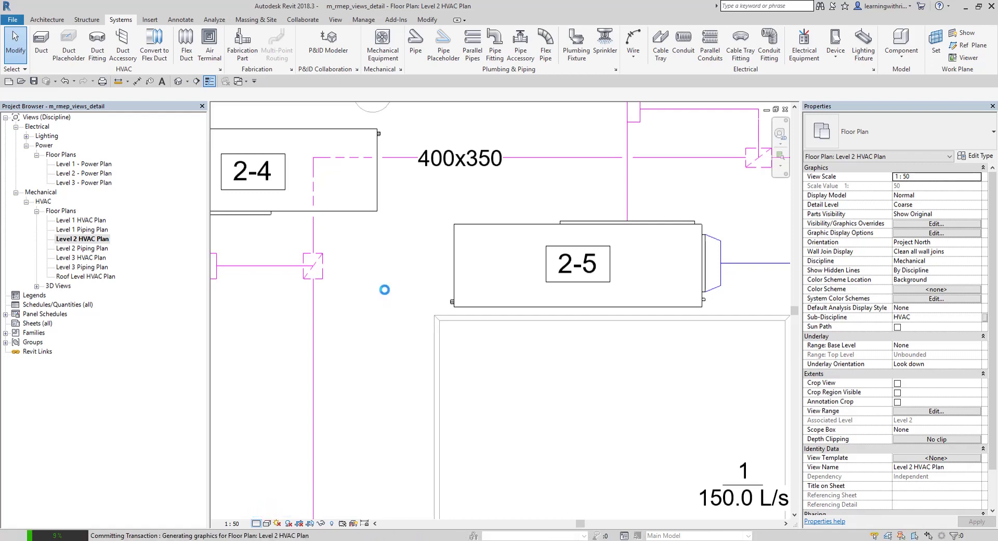
middle_drag(433, 220, 361, 347)
scroll(416, 303, down, 4)
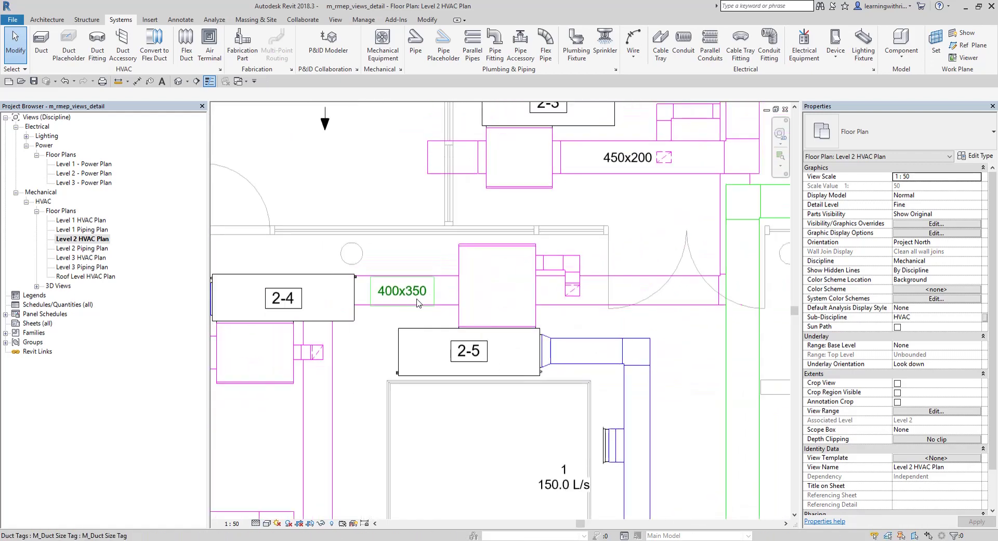
middle_drag(421, 308, 423, 309)
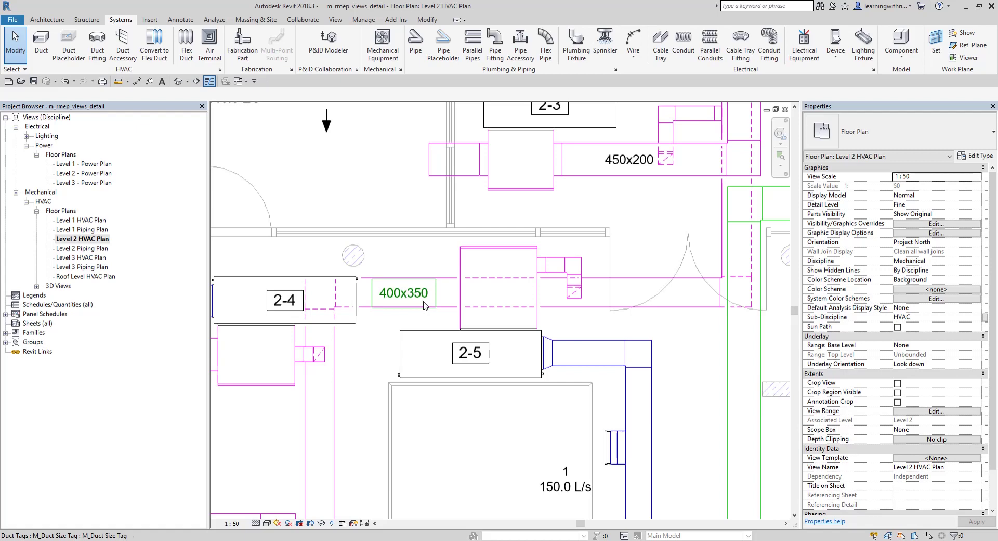
click(334, 206)
scroll(399, 256, down, 5)
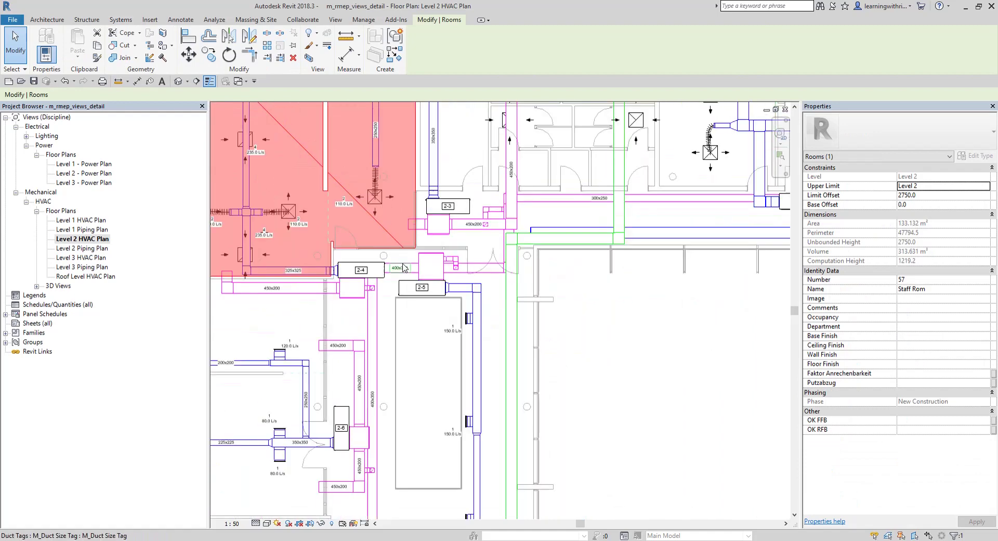
key(Escape)
Open the Level 2 - Power Plan at the electrical room containing T-2, LP-2, PP-2 and EP-2.
double_click(96, 164)
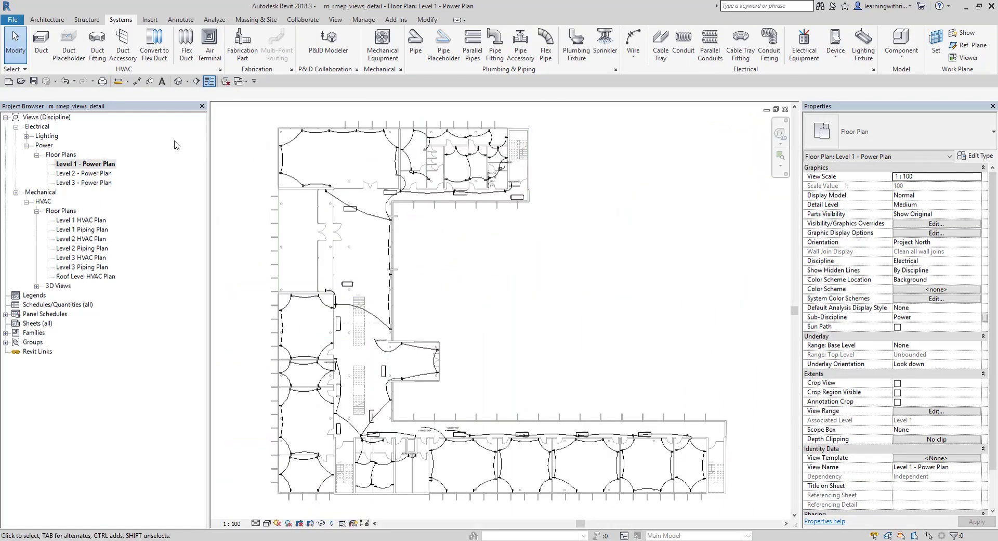
double_click(99, 173)
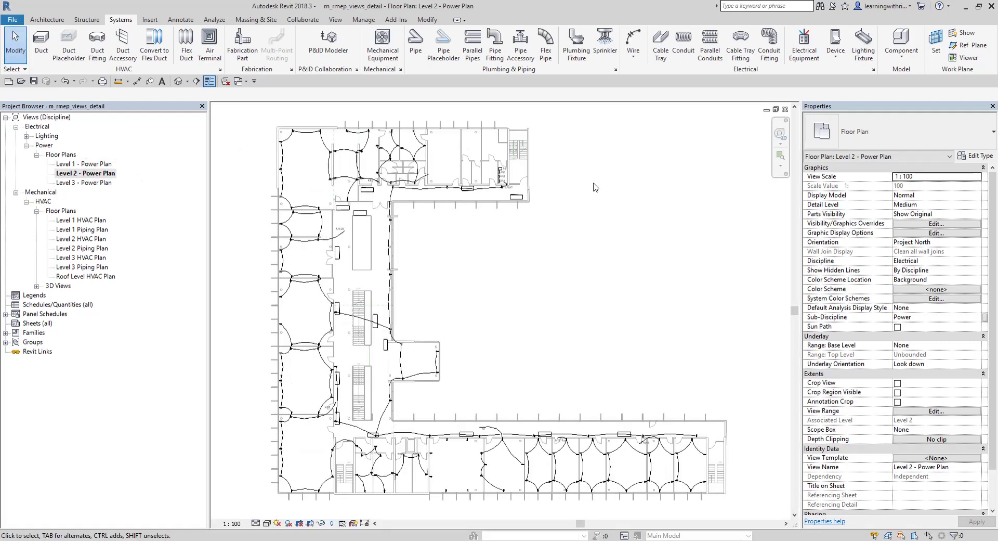
scroll(506, 177, up, 6)
middle_drag(508, 179, 442, 237)
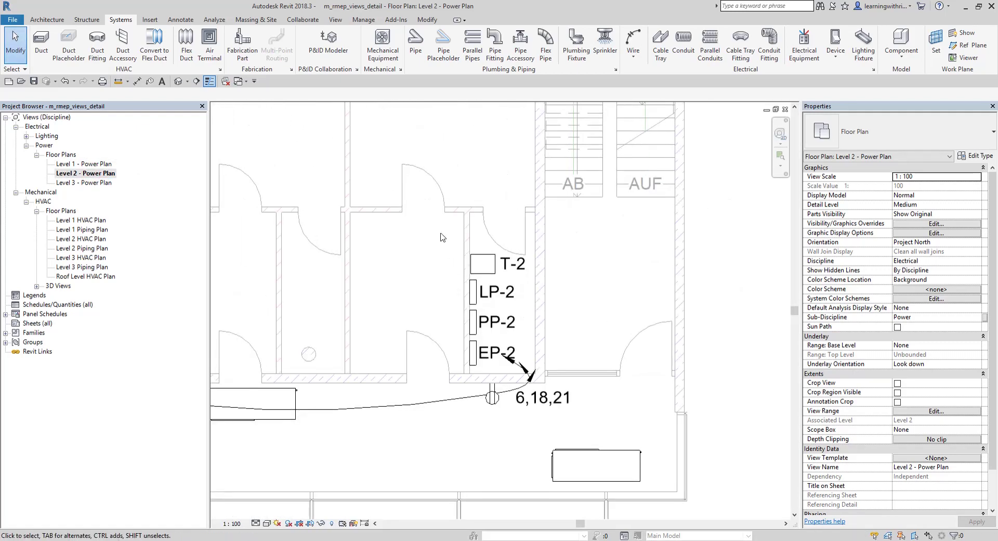
Draw a vertical detail section line beside the wall behind the electrical panels and extend its far clip offset to about 5630 mm.
click(196, 81)
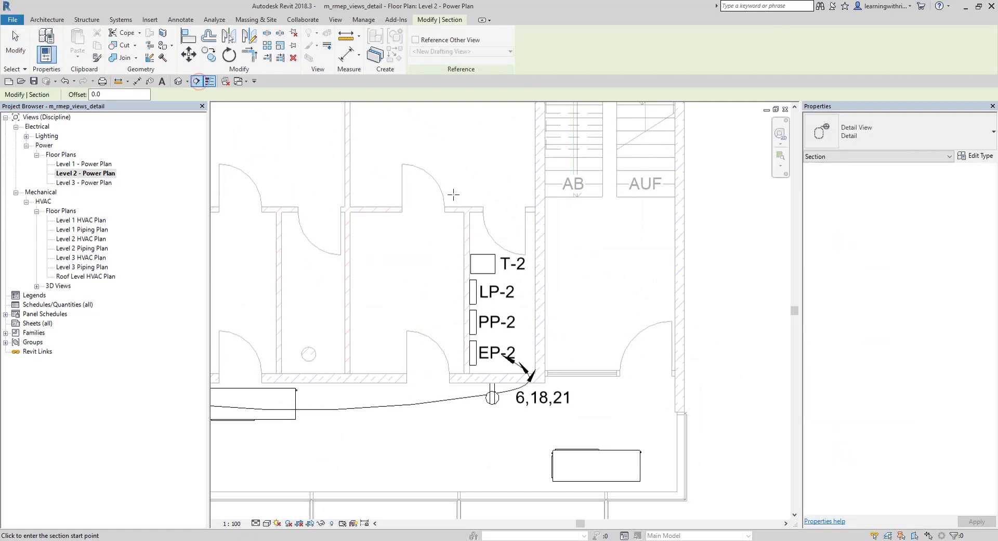
click(455, 175)
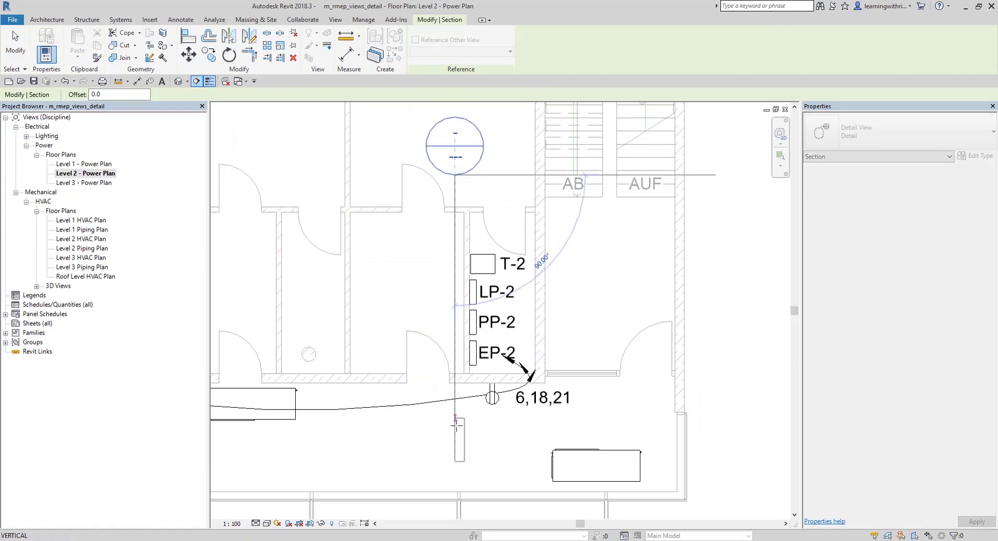
click(455, 427)
drag(588, 306, 727, 300)
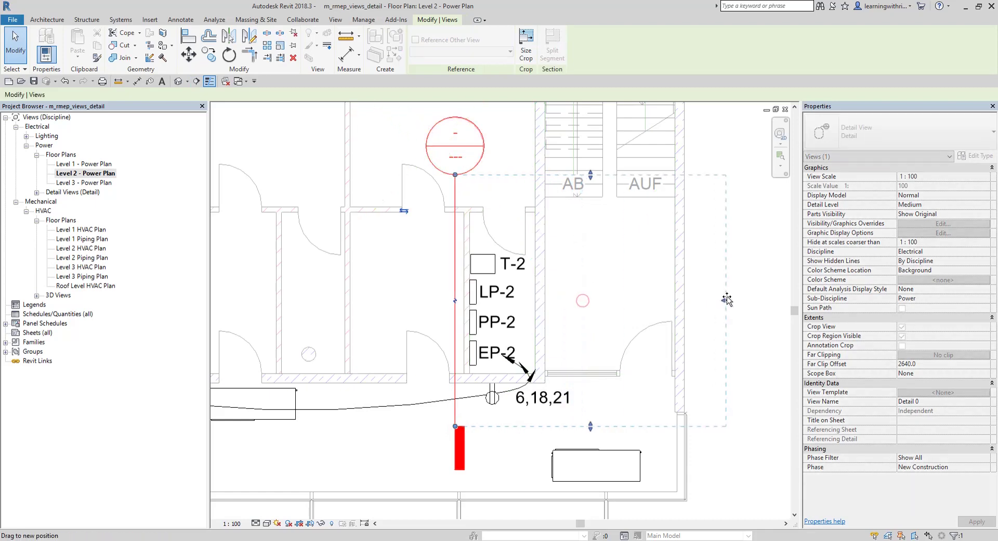
Open the new detail section's view and extend its crop region above the electrical panels and below Level 1.
right_click(448, 192)
click(497, 259)
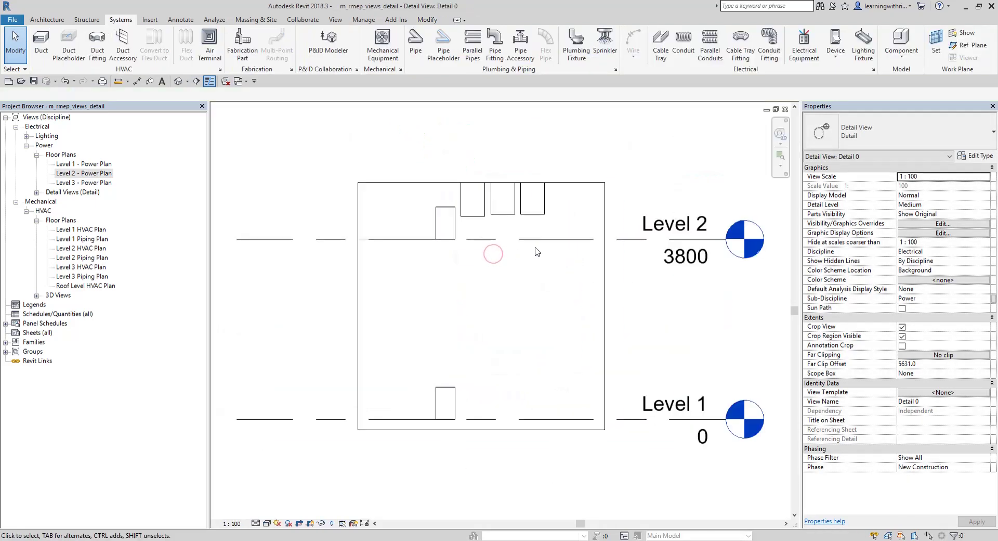
click(566, 183)
drag(482, 183, 488, 106)
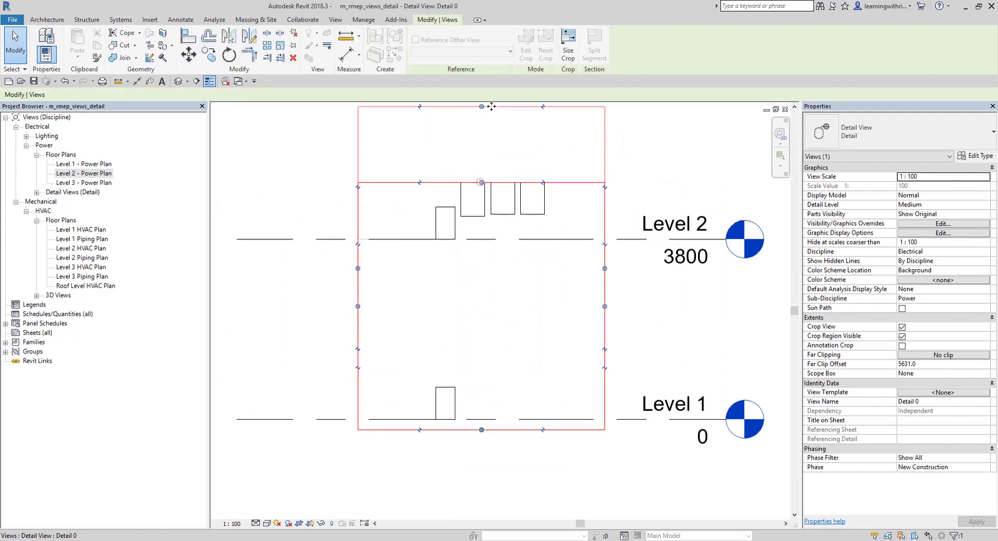
scroll(491, 211, down, 2)
drag(485, 356, 486, 368)
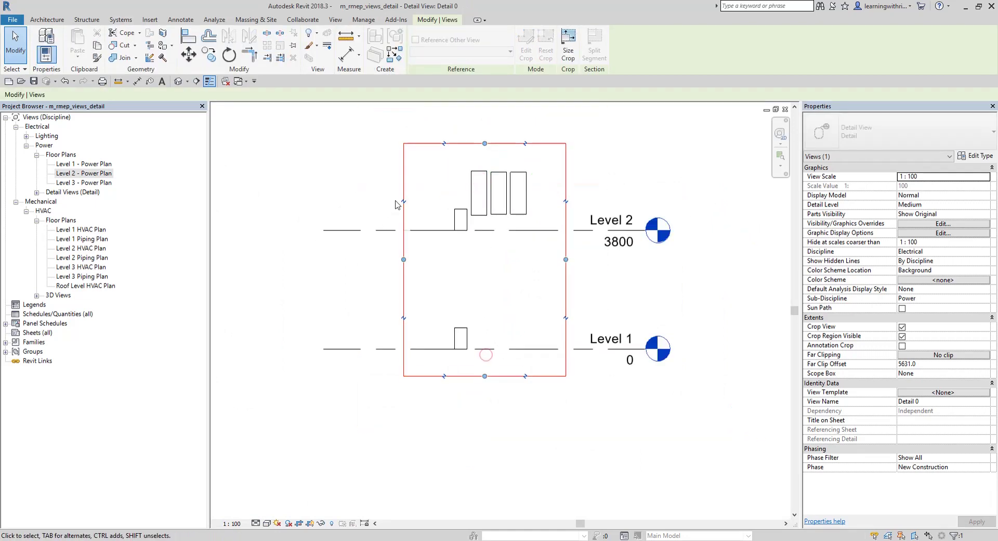
scroll(481, 204, up, 3)
scroll(486, 202, up, 1)
middle_drag(526, 185, 463, 246)
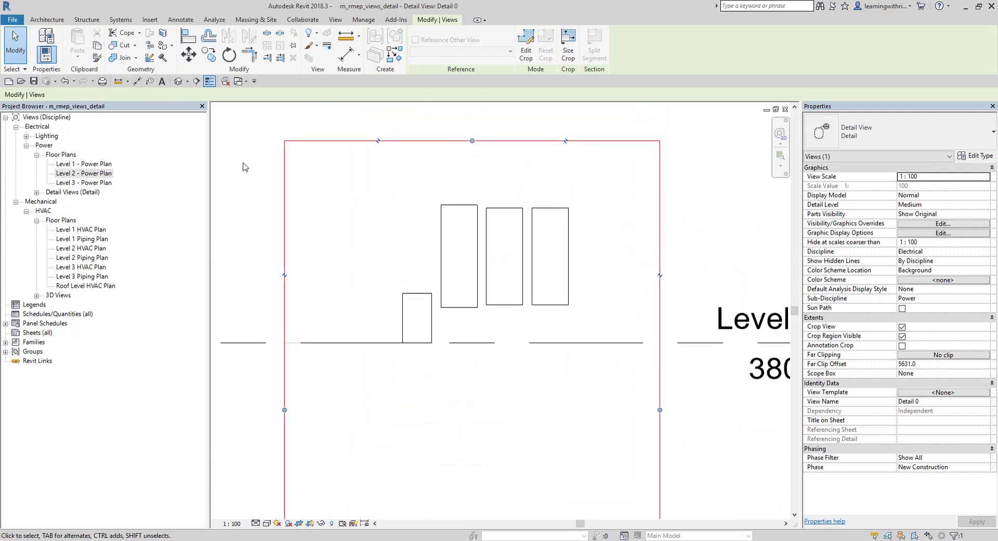
Place a text note without a leader reading "no leader" just below the Level 2 line.
click(162, 81)
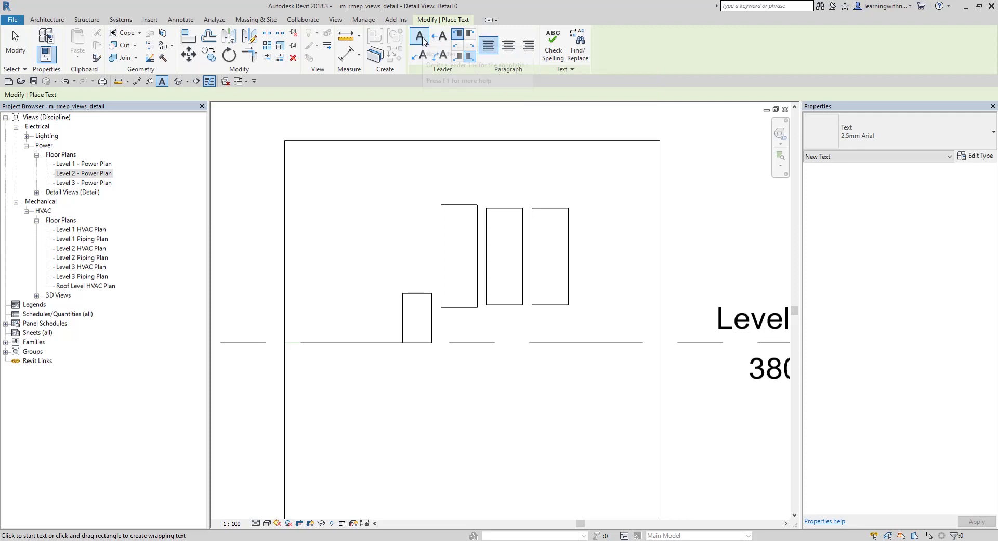
scroll(397, 151, down, 2)
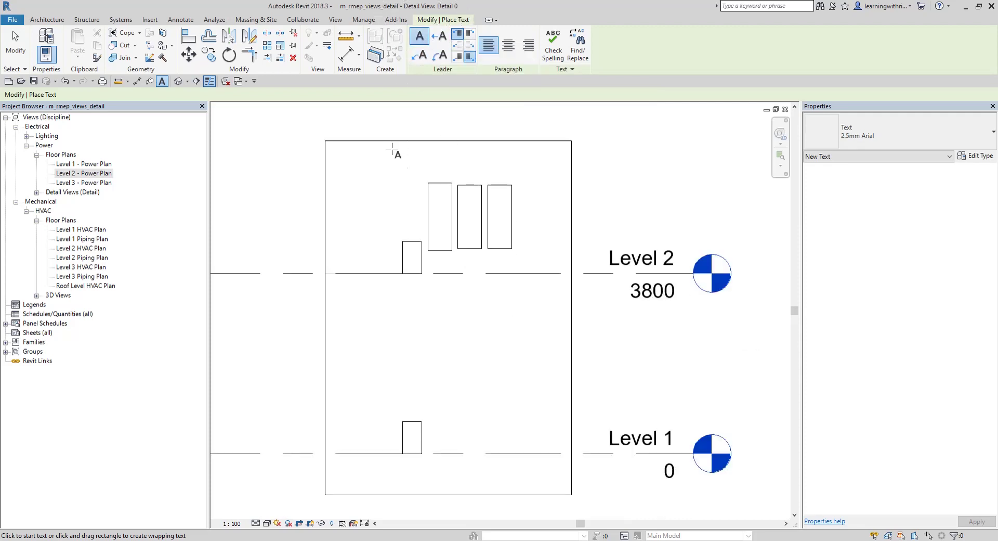
scroll(457, 315, up, 2)
scroll(404, 339, up, 1)
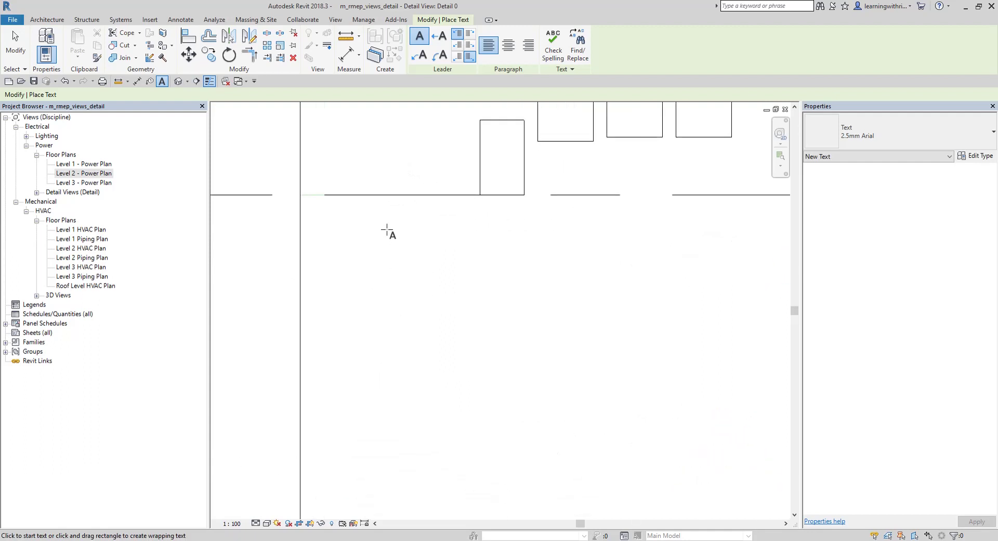
click(374, 238)
text(n)
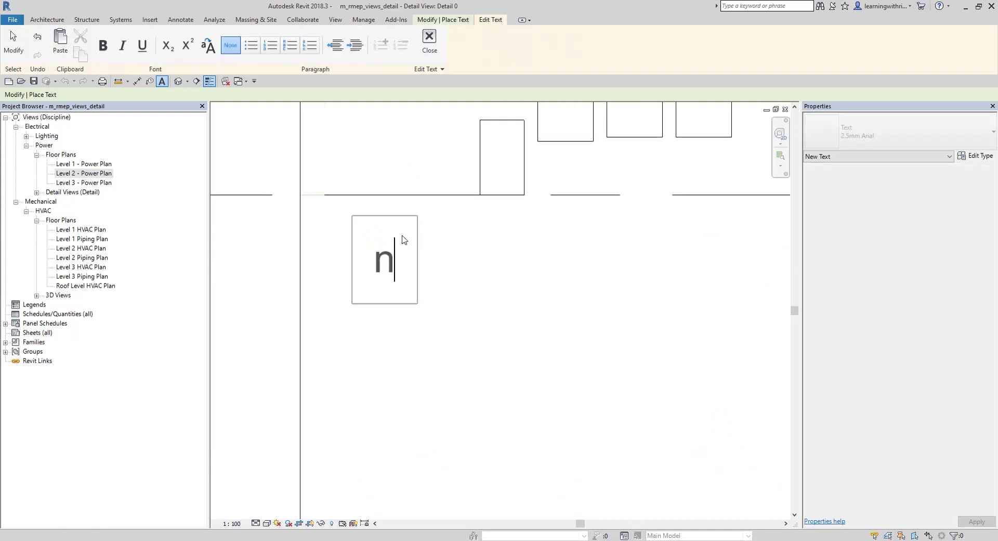
text(o leader)
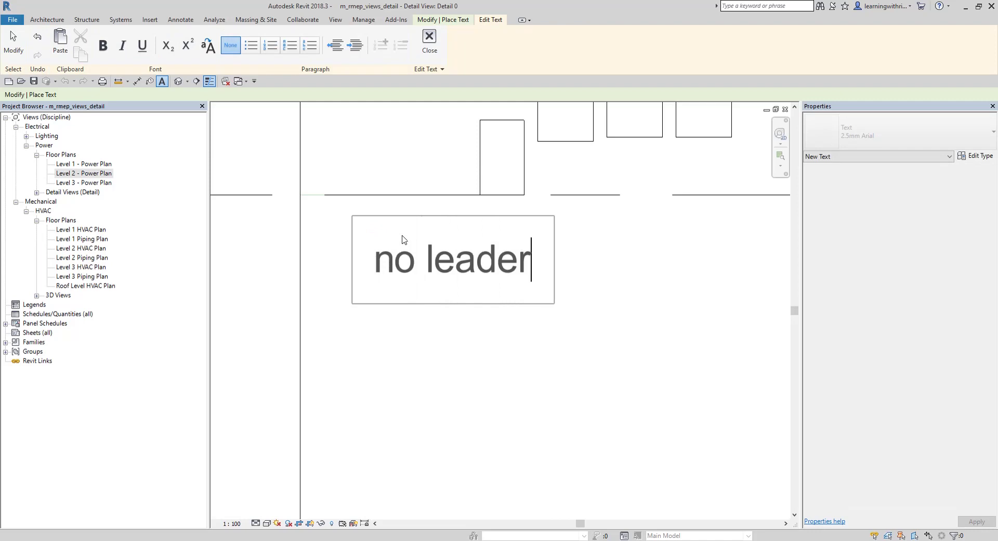
click(554, 403)
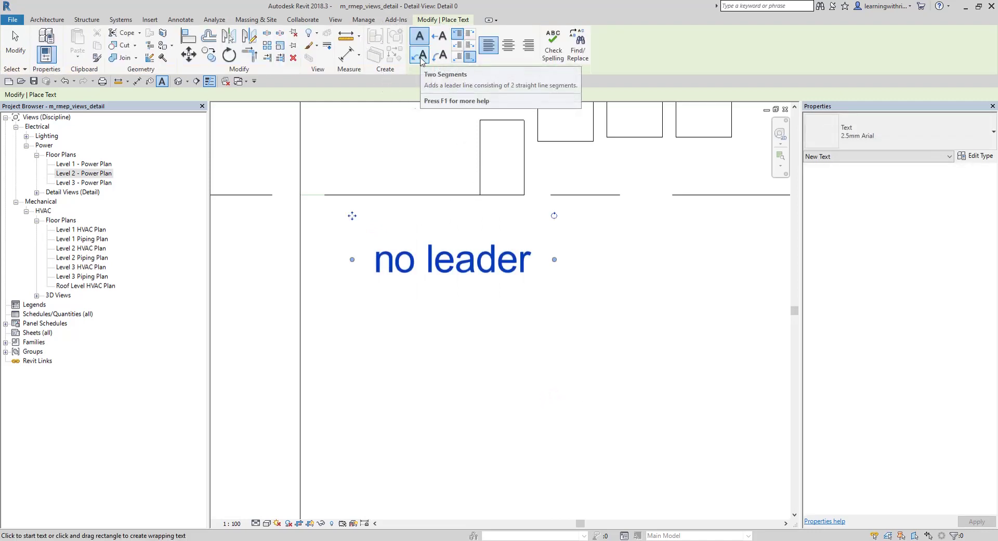
Set the leader style for new text notes to Two Segments.
click(421, 55)
middle_drag(543, 336, 484, 263)
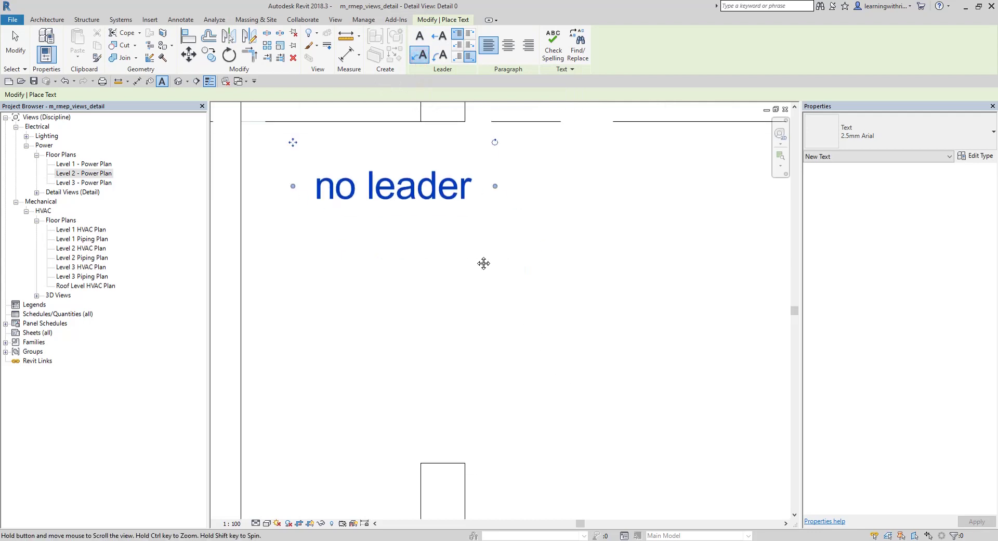
click(407, 218)
key(Escape)
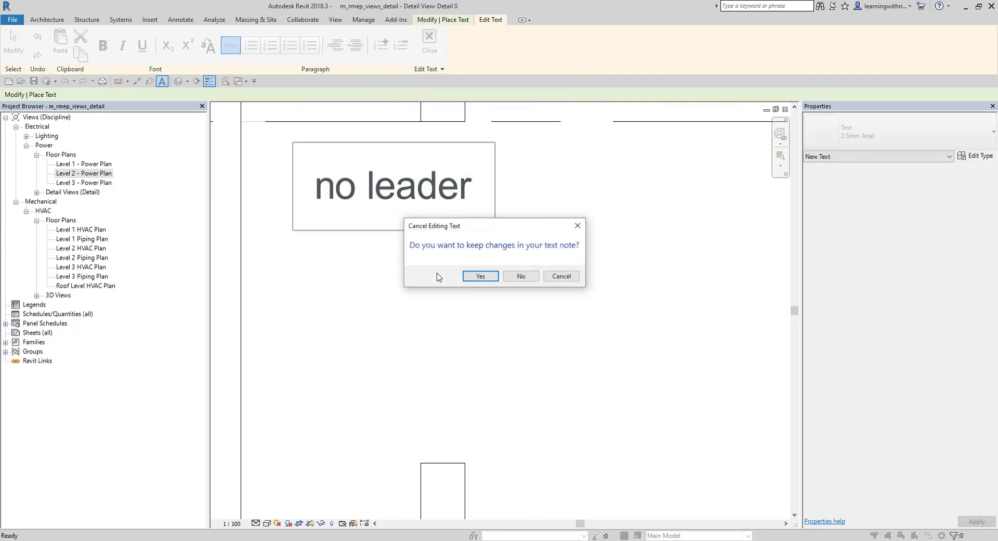
click(523, 276)
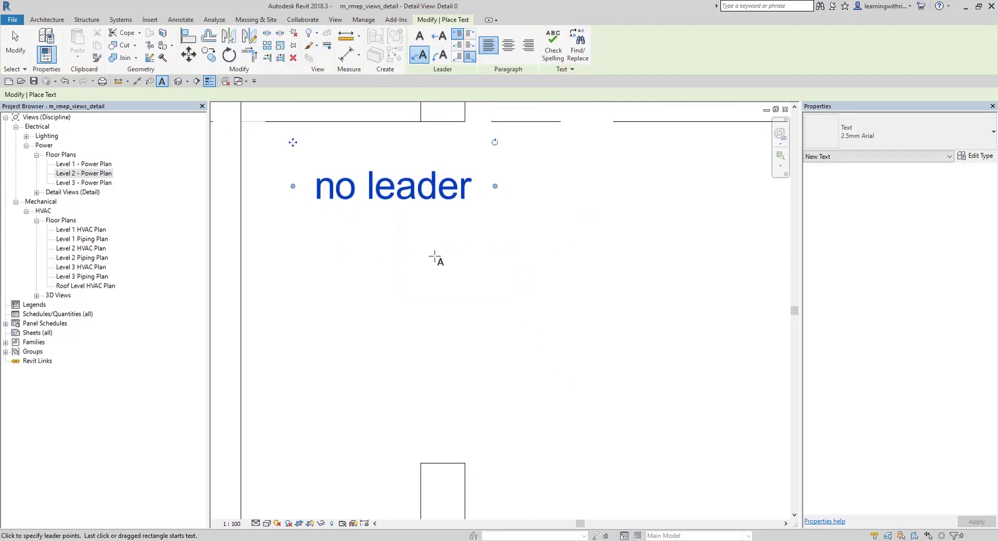
Add a text note reading "2 segments" whose two-segment leader starts below the "no leader" note and bends down to the text.
click(426, 267)
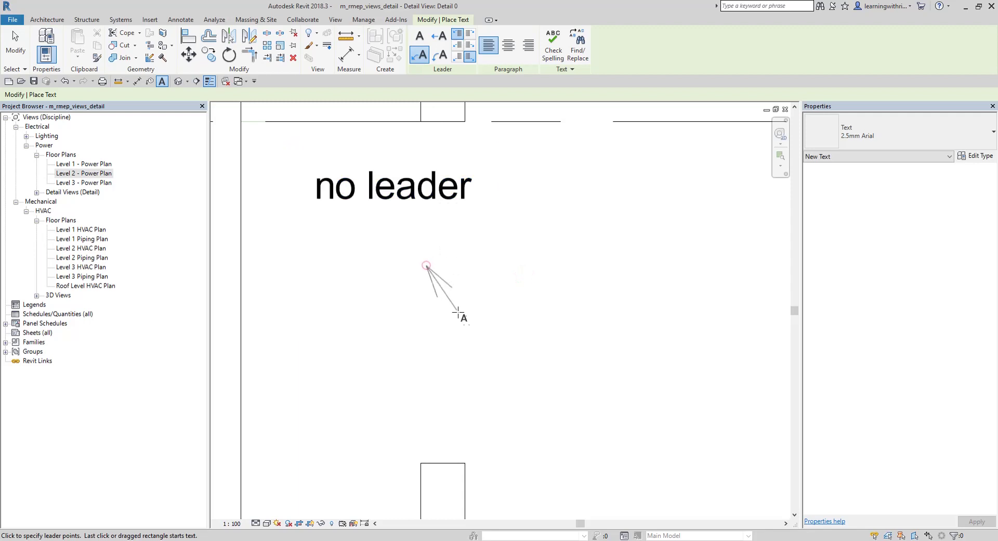
click(482, 348)
click(586, 353)
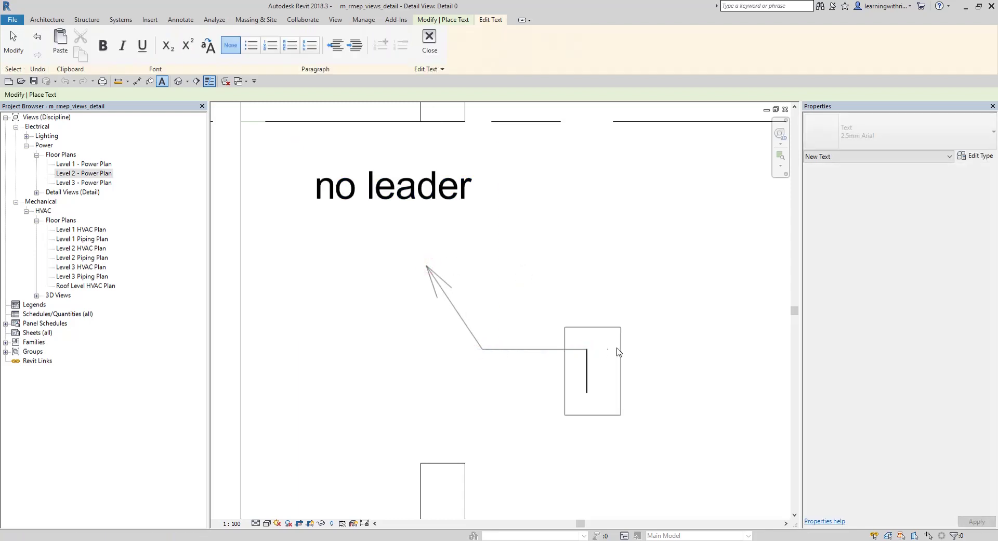
text(2 segments)
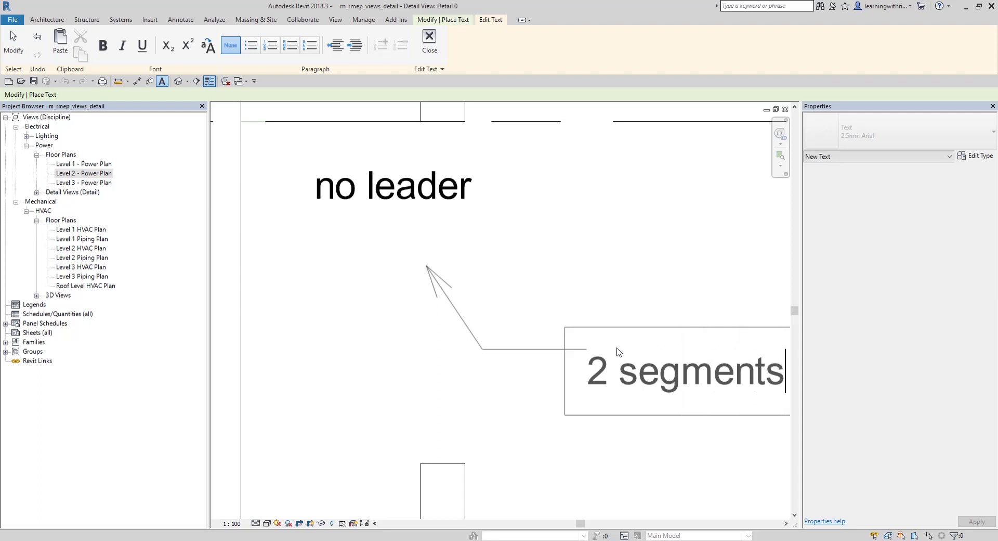
click(712, 483)
Add a text note reading "1 segment" with a One Segment leader pointing up at the "2 segments" note.
scroll(519, 417, down, 3)
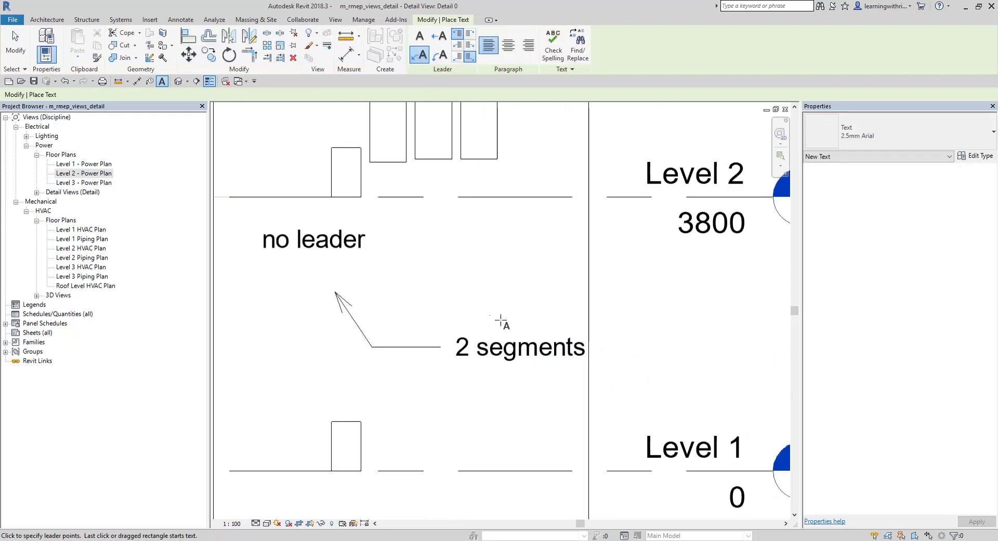
middle_drag(504, 325, 596, 289)
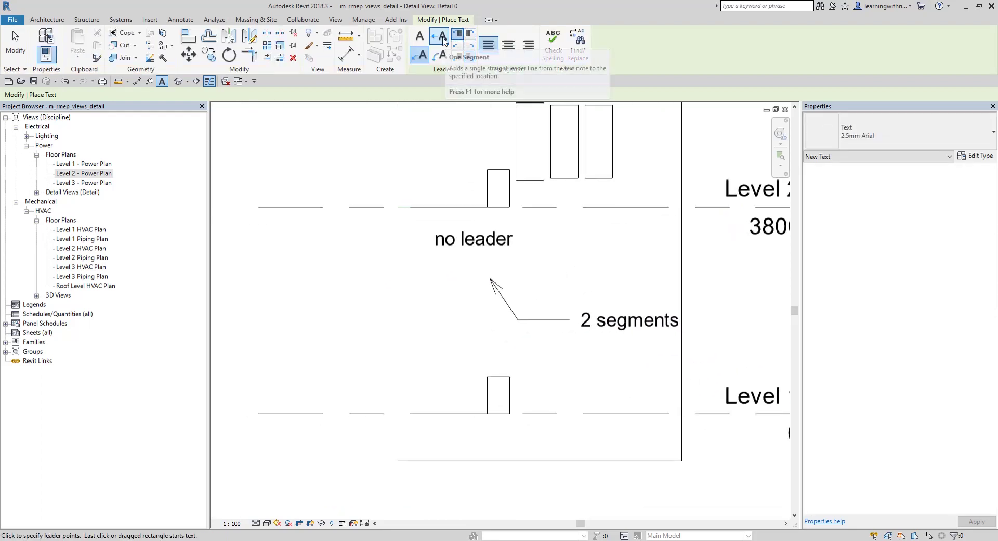
click(443, 40)
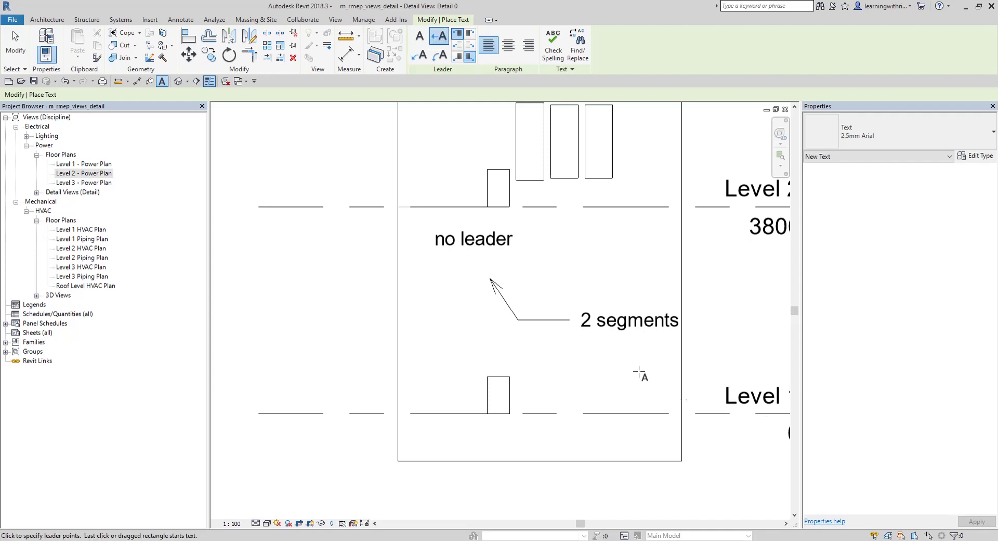
scroll(616, 334, up, 2)
click(621, 325)
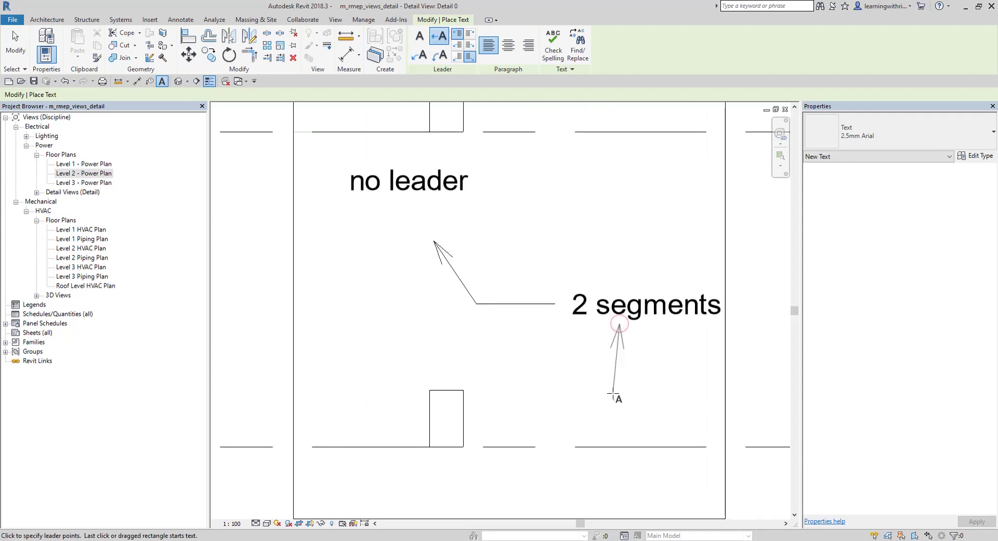
click(612, 400)
text(1 segment)
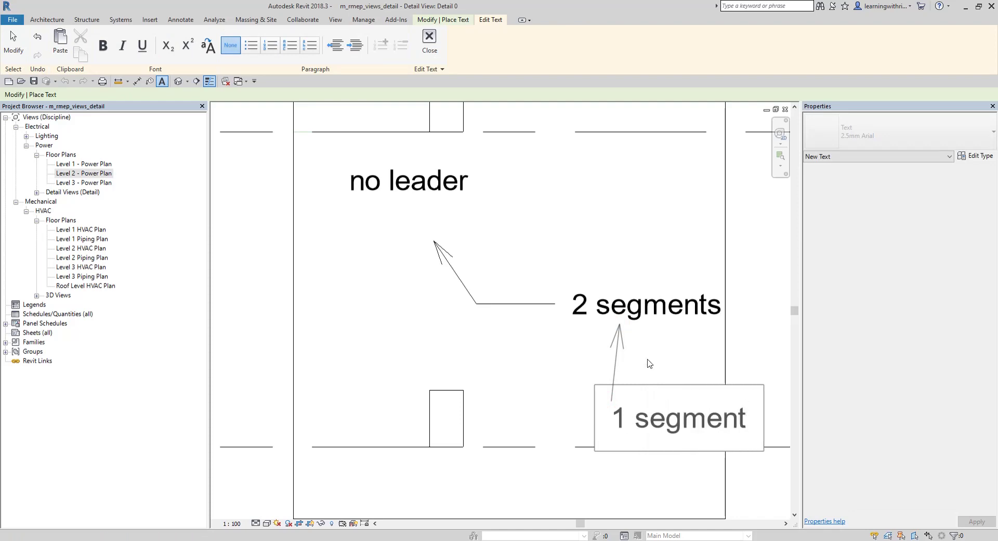
click(542, 348)
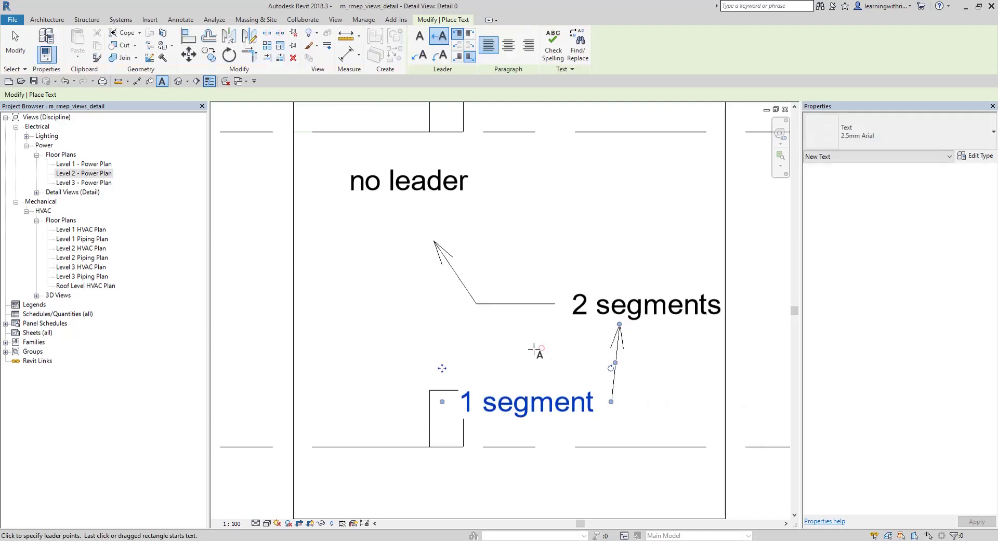
scroll(542, 348, down, 1)
middle_drag(542, 348, 573, 344)
key(Escape)
key(Escape)
Move the "1 segment" note's text to the right, clear of the equipment outline on Level 1.
click(584, 401)
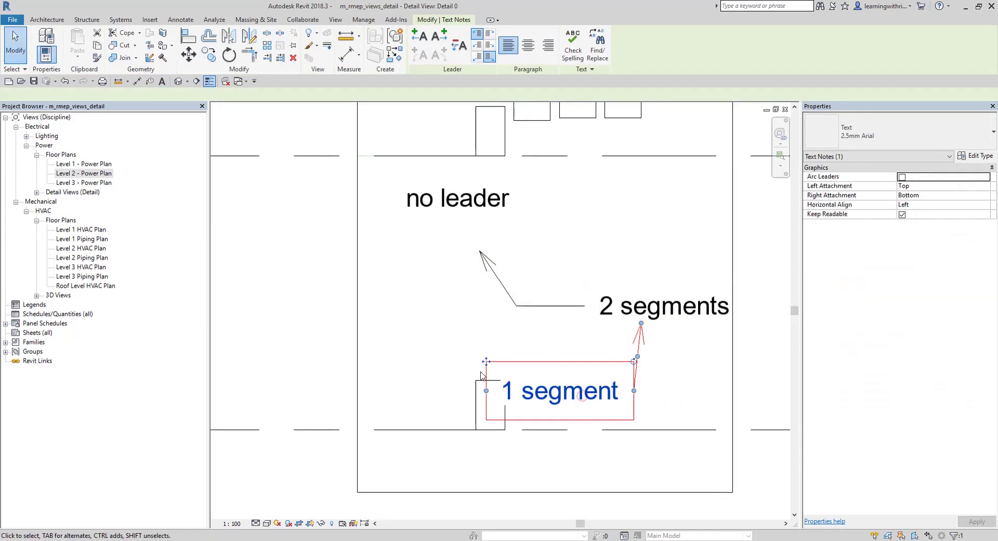
drag(485, 363, 538, 361)
click(565, 357)
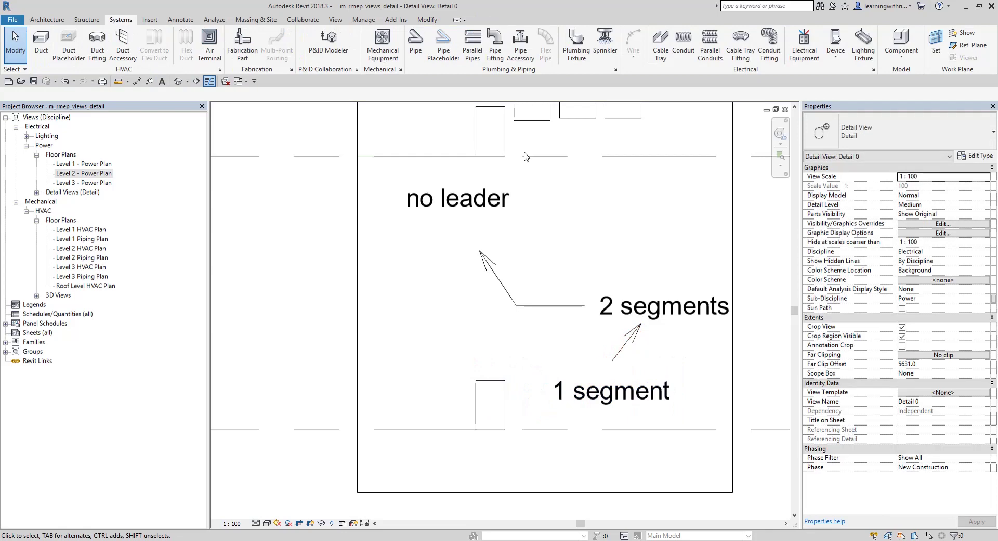
Add a text note reading "curved" above the "2 segments" note, with a Curved leader pointing down at it.
click(162, 81)
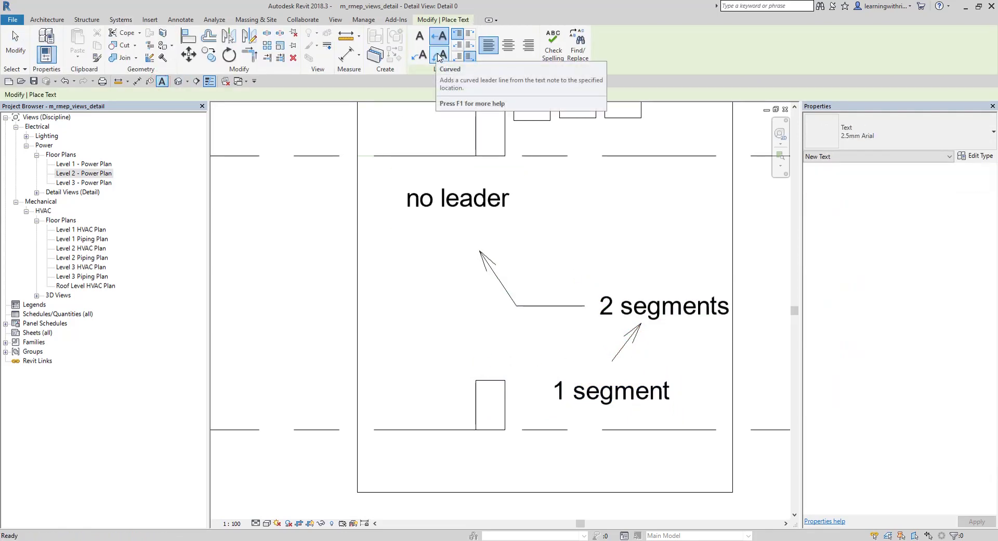
click(439, 56)
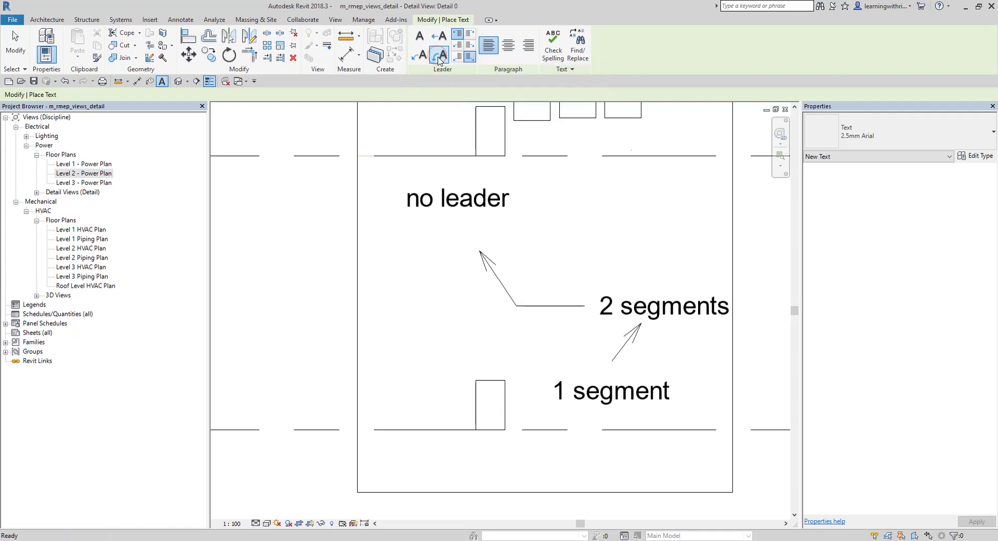
click(616, 273)
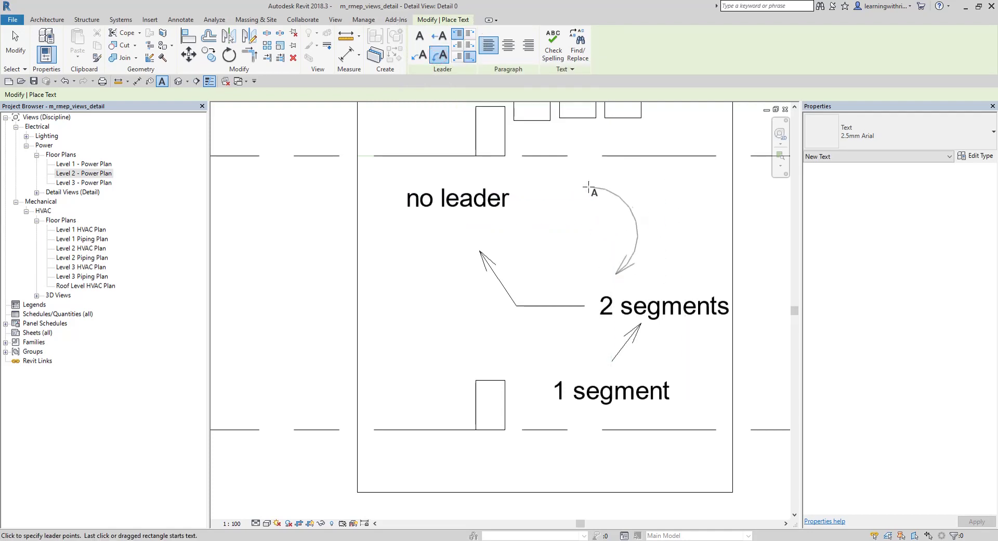
drag(621, 168, 691, 152)
text(curv)
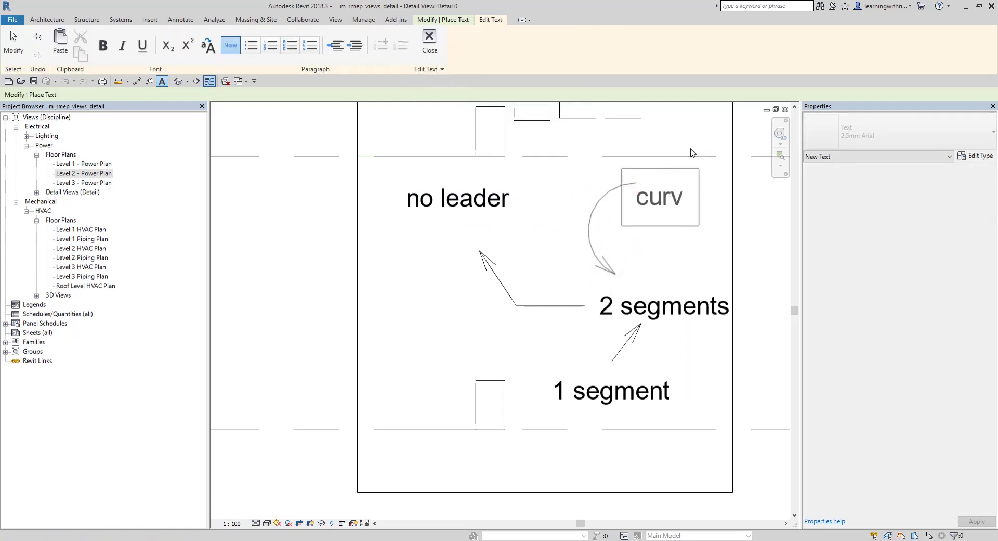
text(ed)
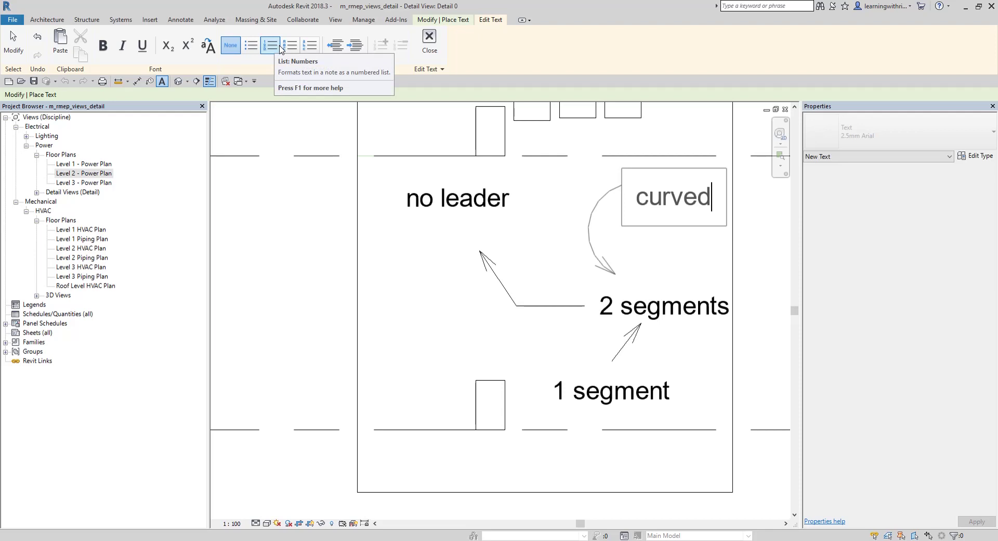
click(429, 38)
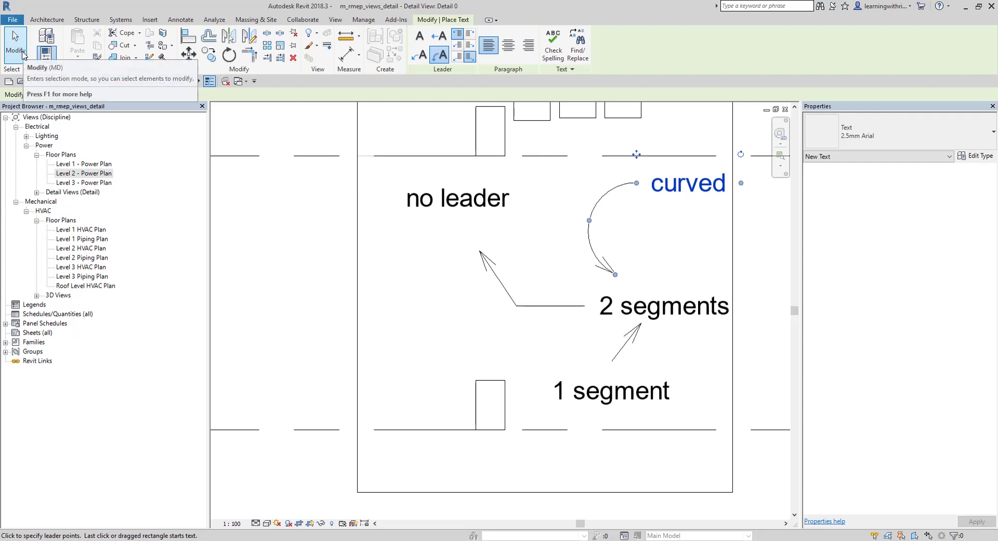
Check which text types are available for new text notes.
key(ctrl)
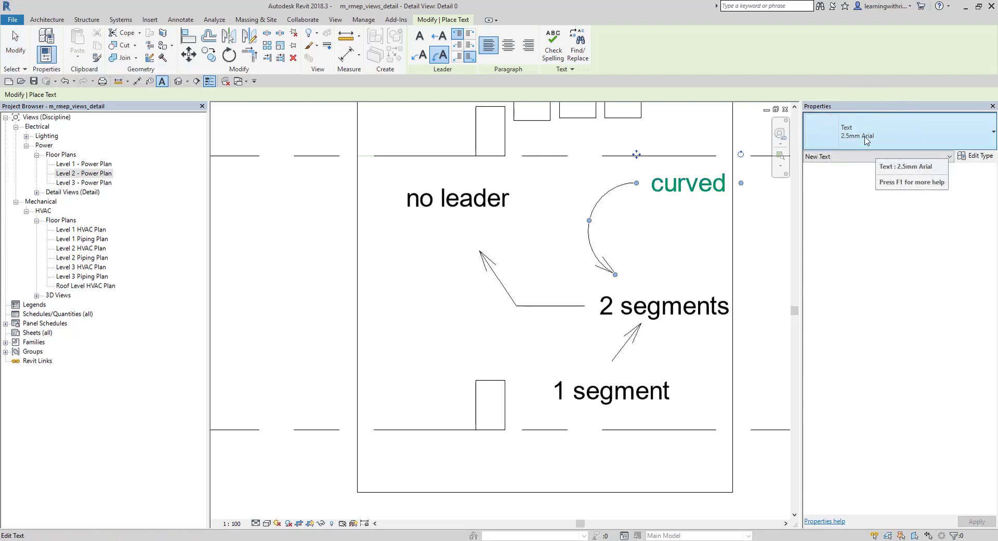
key(ctrl)
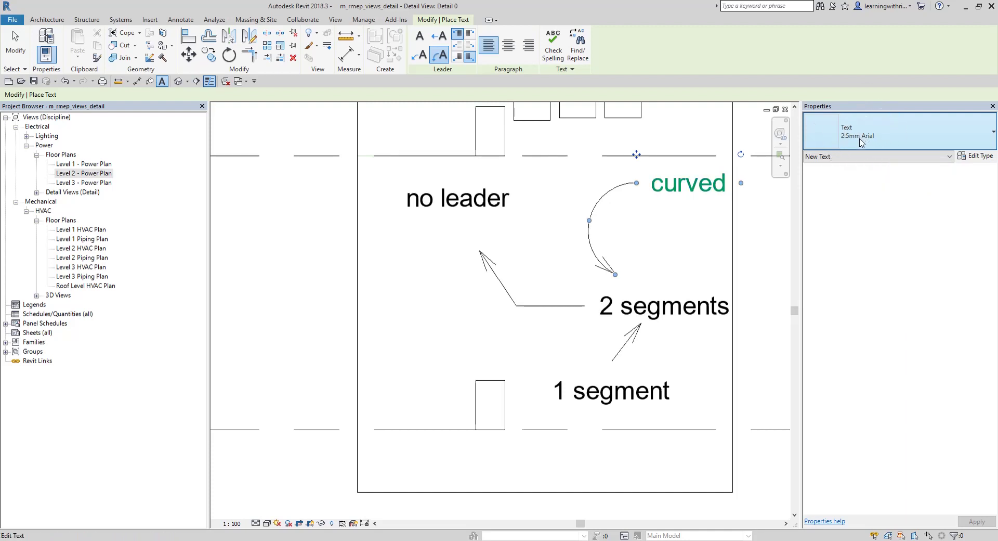
click(860, 141)
key(ctrl)
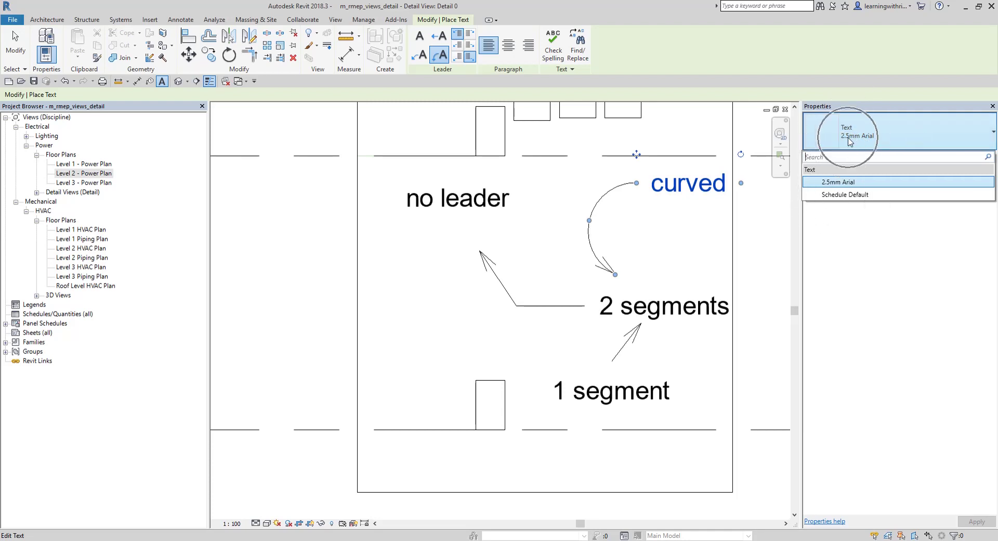
click(873, 106)
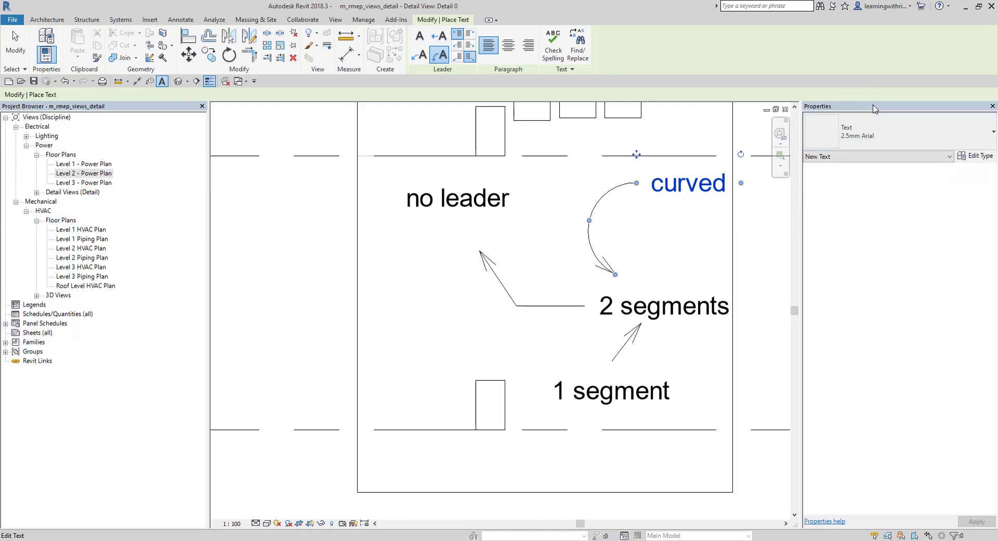
Duplicate the 2.5mm Arial text type under the name "2mm Arial".
click(975, 156)
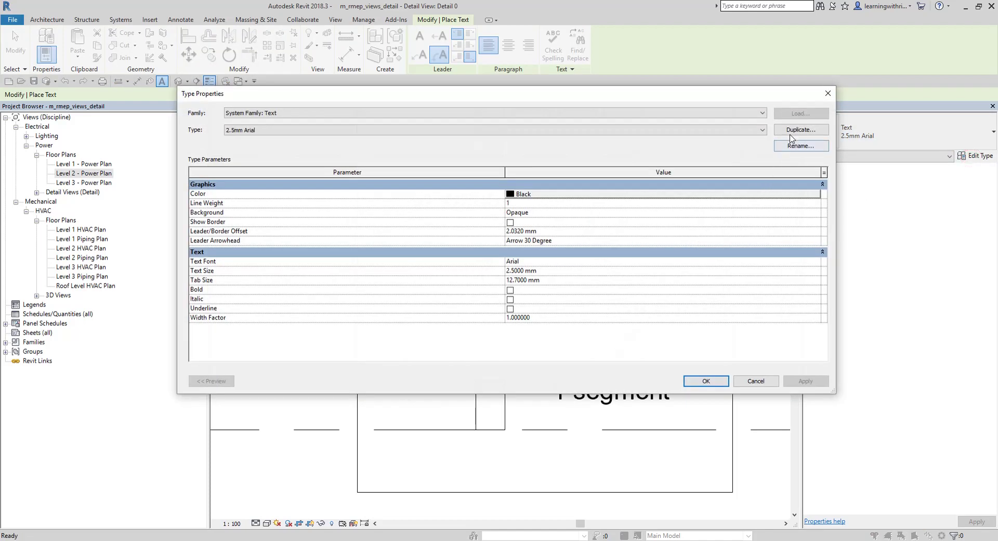
key(ctrl)
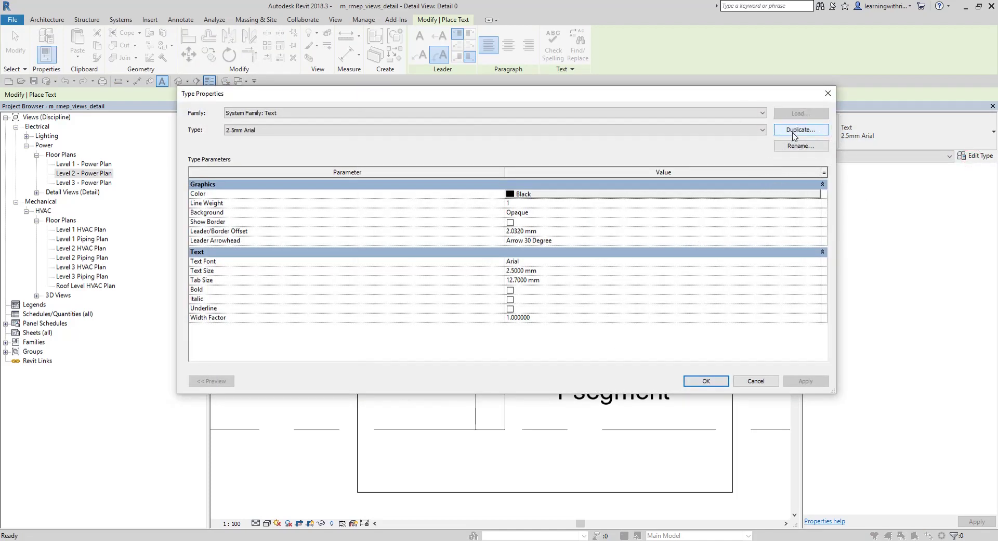
key(ctrl)
click(791, 129)
text(2)
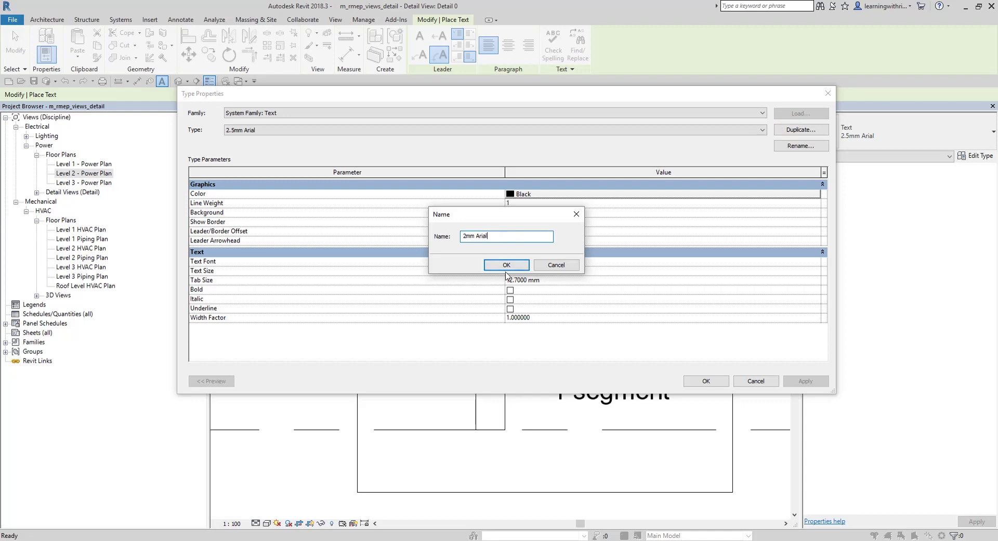
text(mm Arial)
key(ctrl)
click(509, 269)
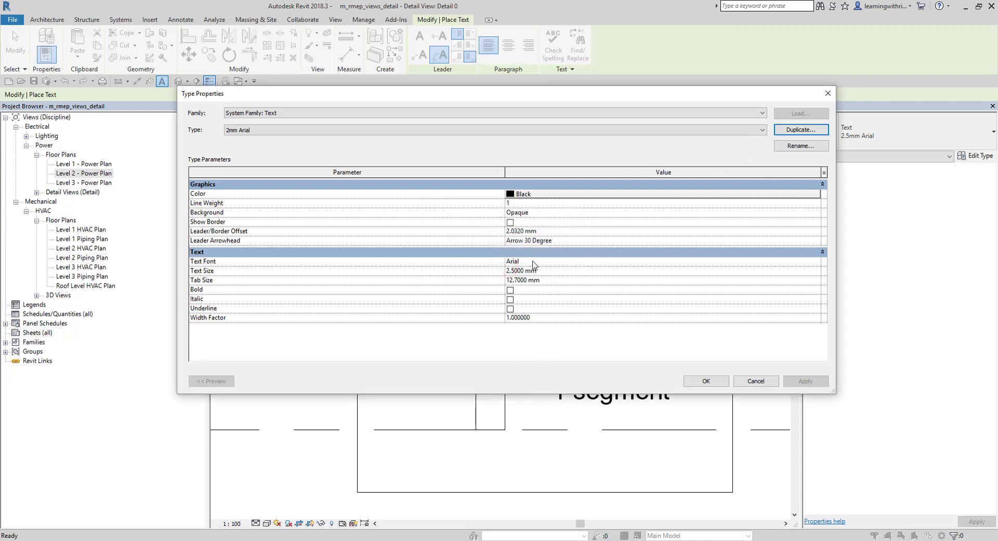
Set the text size of the 2mm Arial text type to 2 mm.
key(ctrl)
click(540, 270)
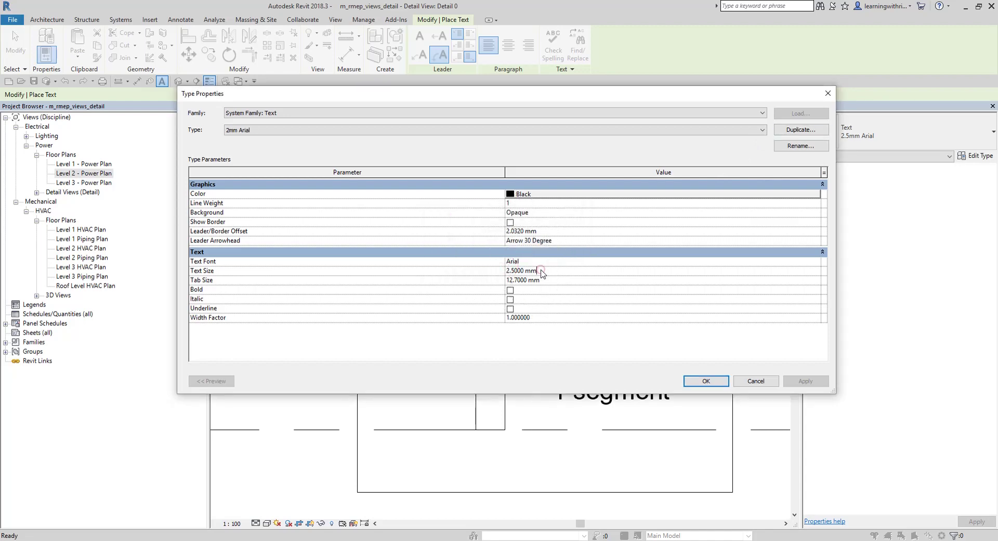
double_click(540, 271)
text(2)
key(ctrl)
Turn on Bold, Italic and Underline for the 2mm Arial text type and accept its properties.
click(511, 291)
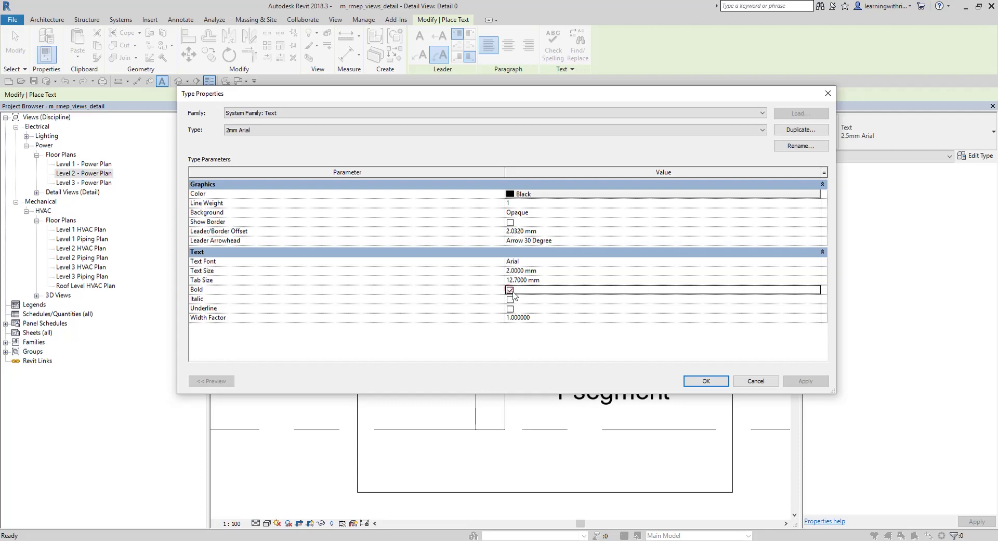
click(510, 299)
click(510, 309)
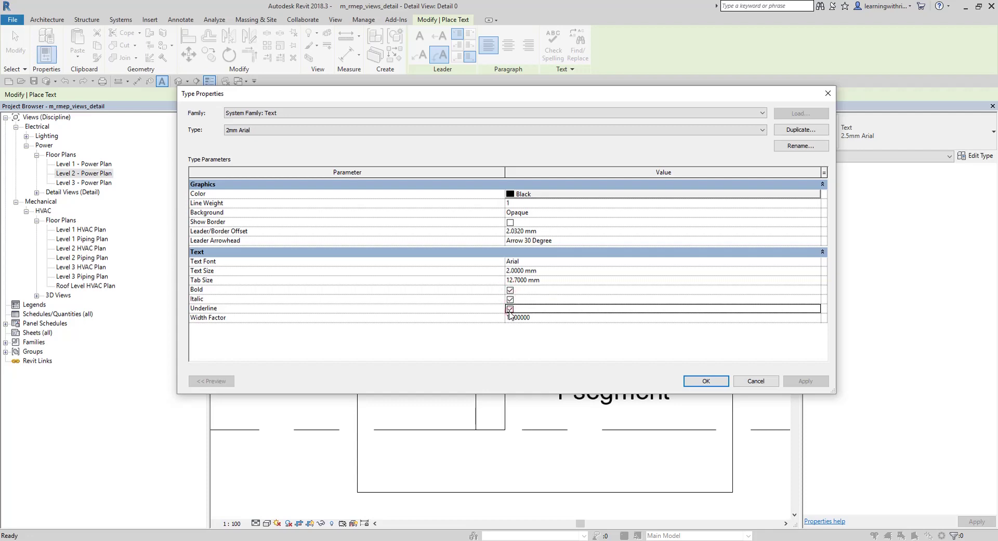
key(ctrl)
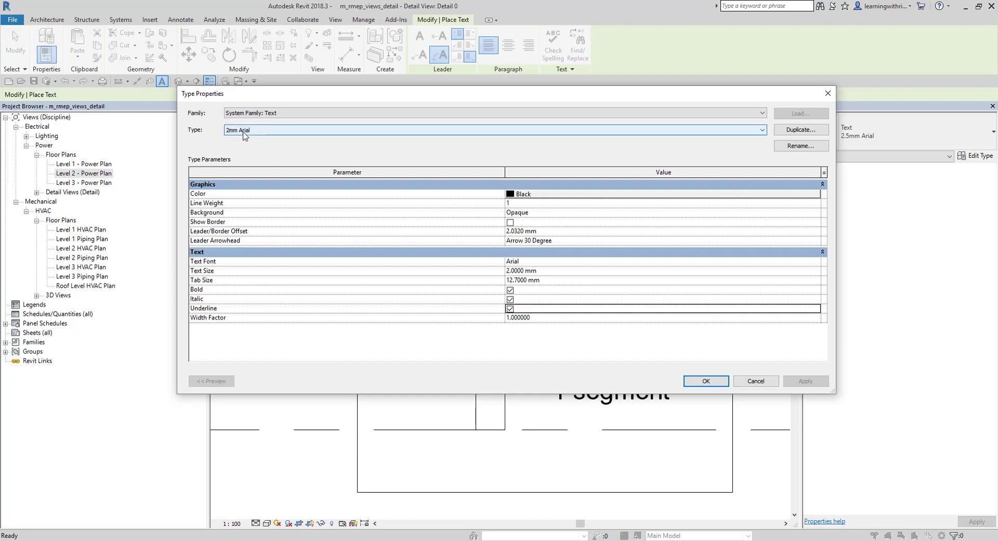
key(ctrl)
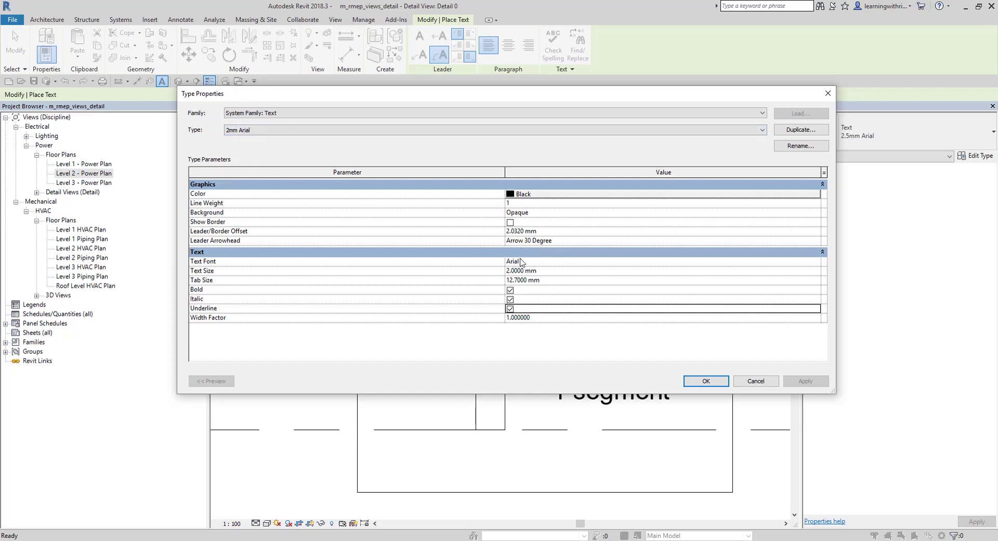
key(ctrl)
key(ctrl)
click(698, 382)
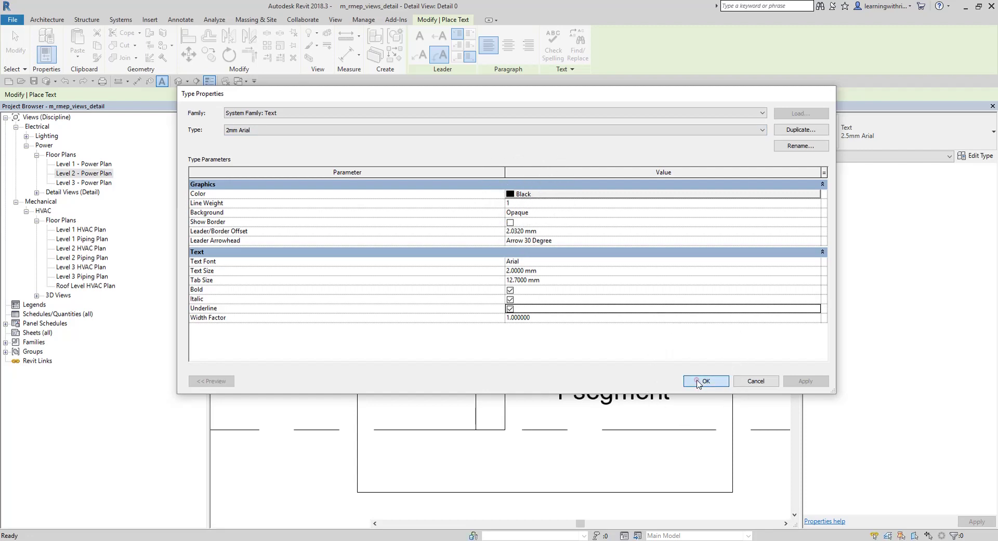
Add a 2mm Arial text note without a leader reading "custom text" below the "no leader" note, above the Level 1 equipment outline.
middle_drag(467, 359, 574, 289)
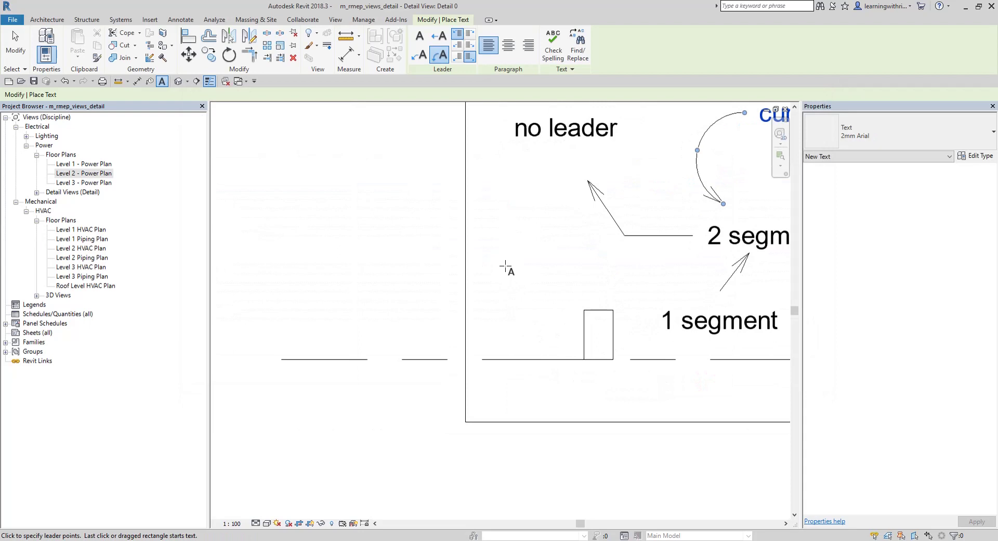
click(505, 267)
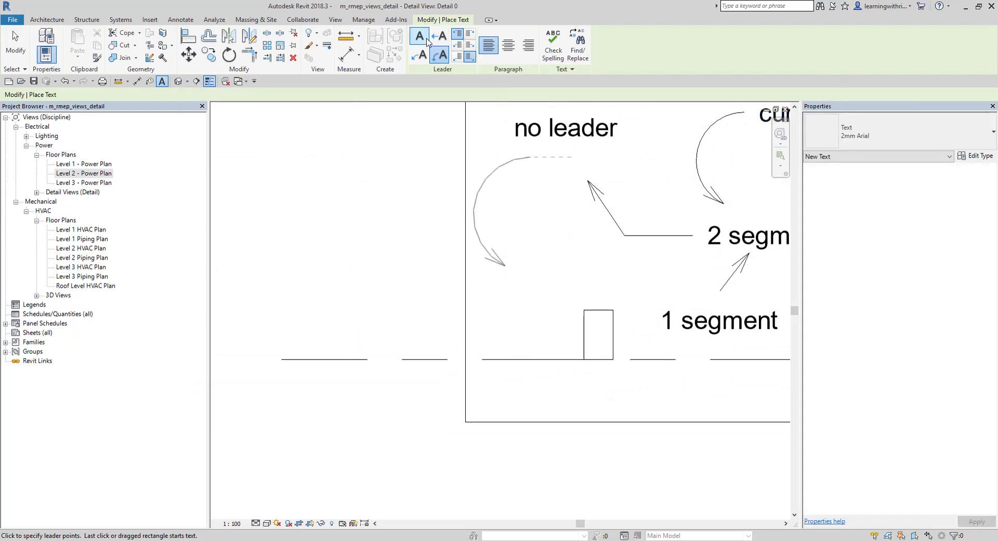
click(426, 42)
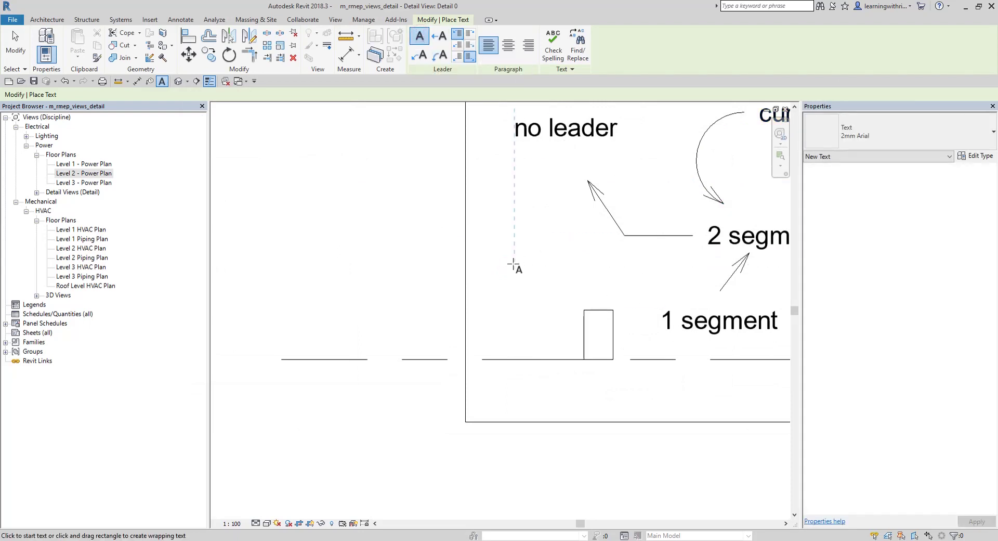
click(513, 265)
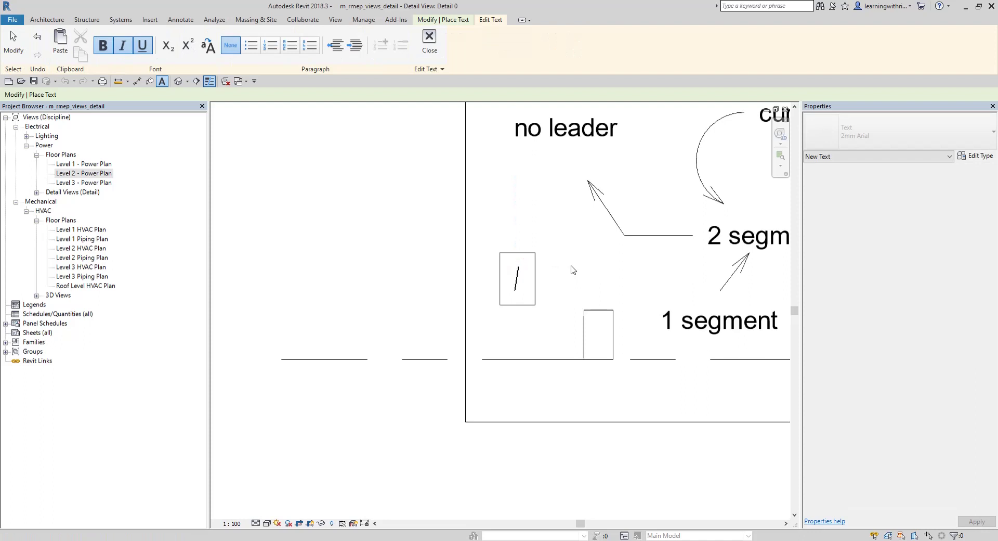
text(custome)
key(BackSpace)
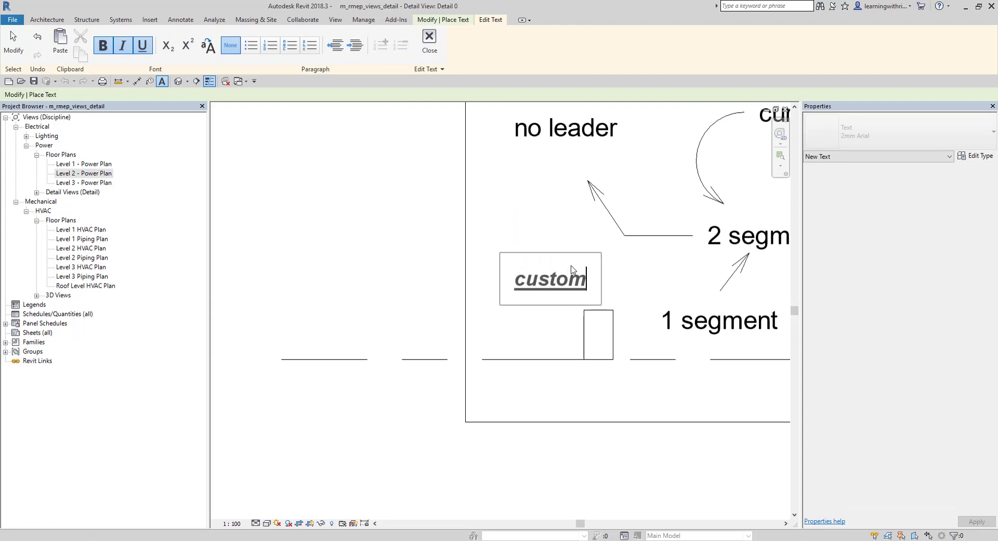
text(text)
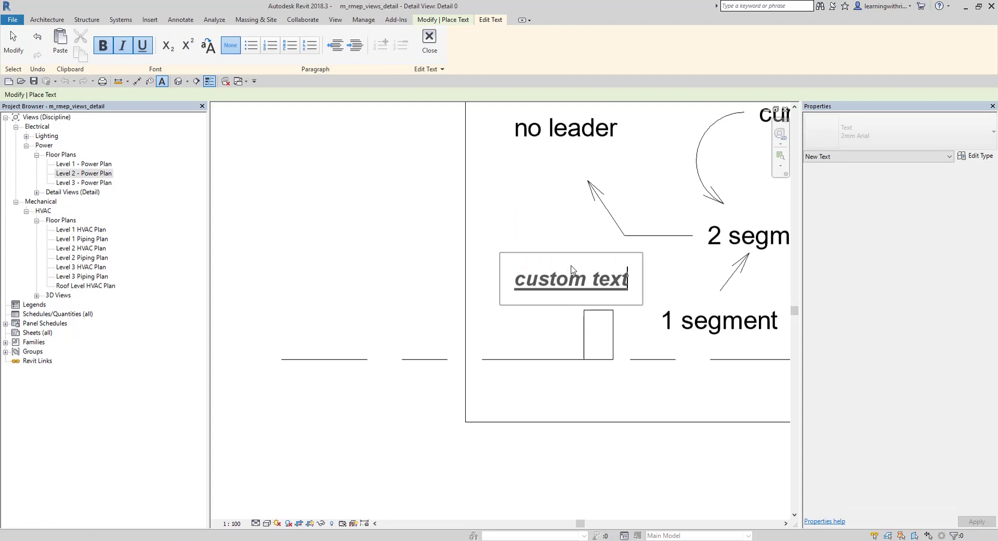
click(565, 331)
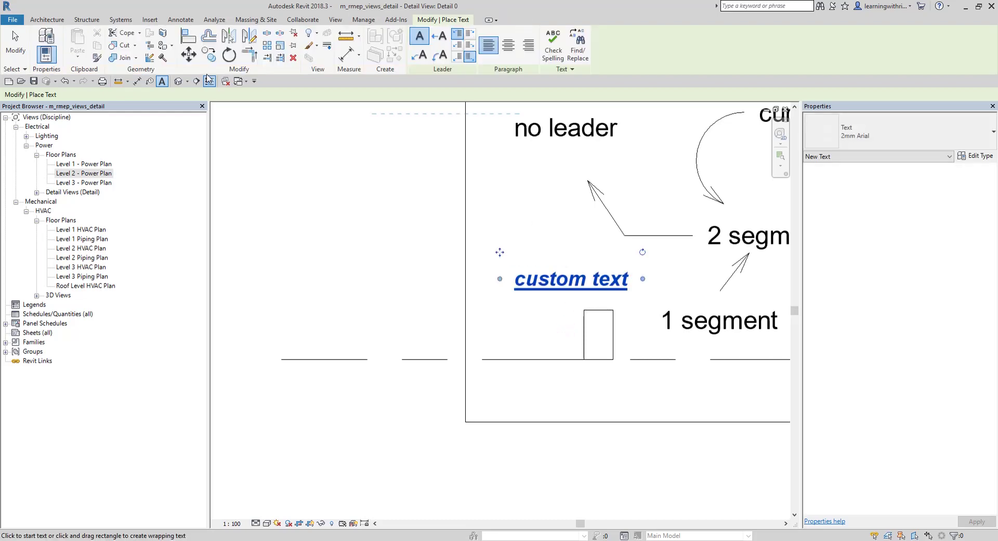
click(16, 45)
Try bold, italic and underline formatting on the whole text of the "no leader" note, and remove the formatting again.
scroll(601, 301, down, 2)
middle_drag(680, 333, 536, 418)
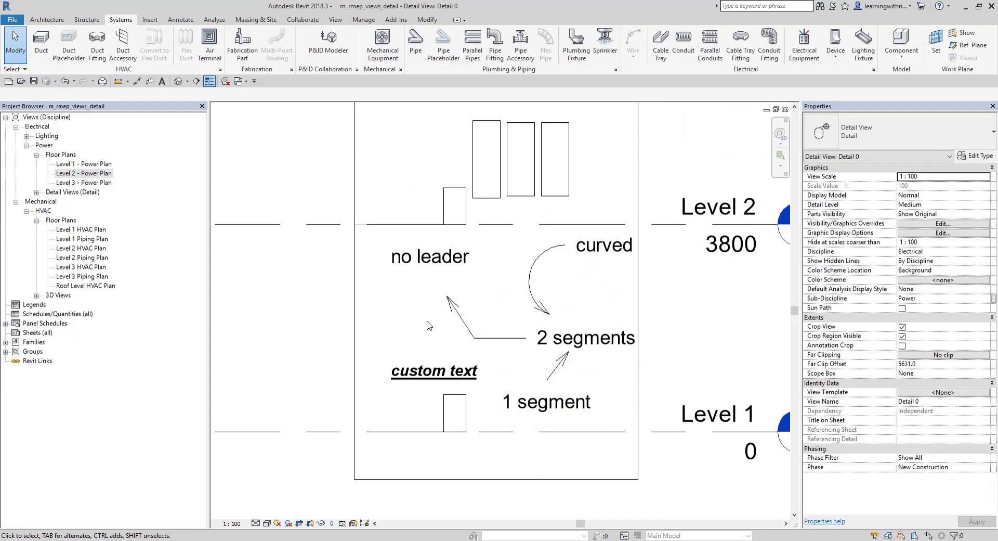
scroll(424, 357, up, 1)
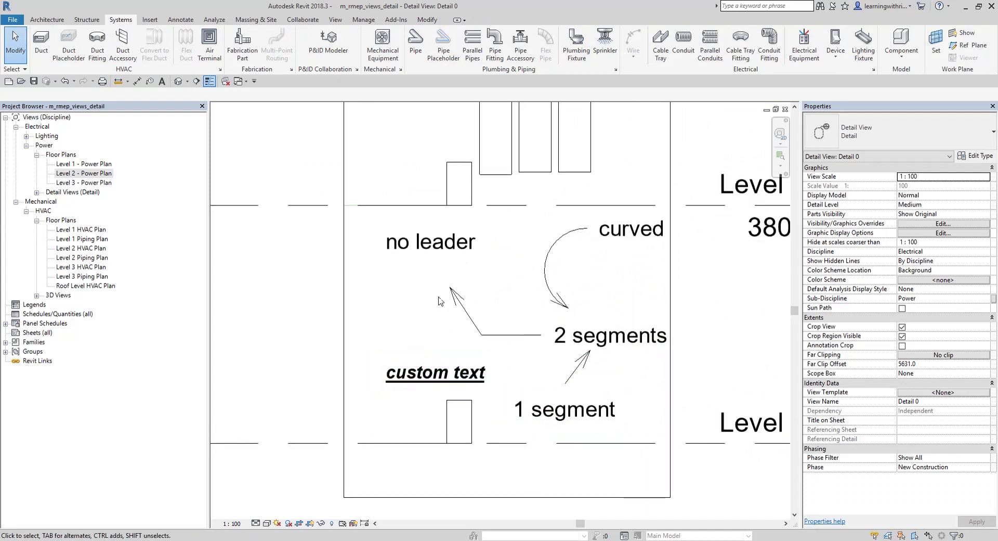
double_click(418, 243)
drag(386, 243, 479, 254)
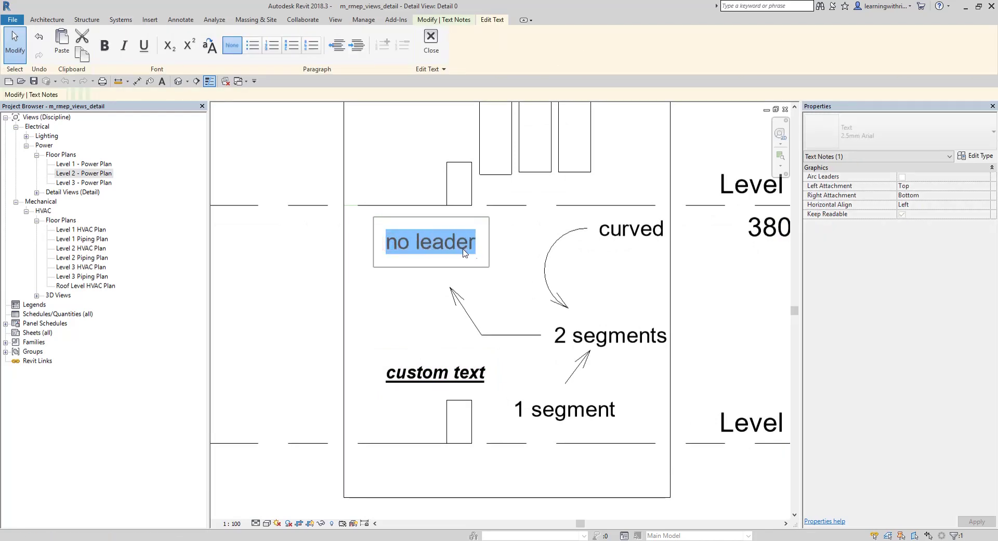
click(104, 45)
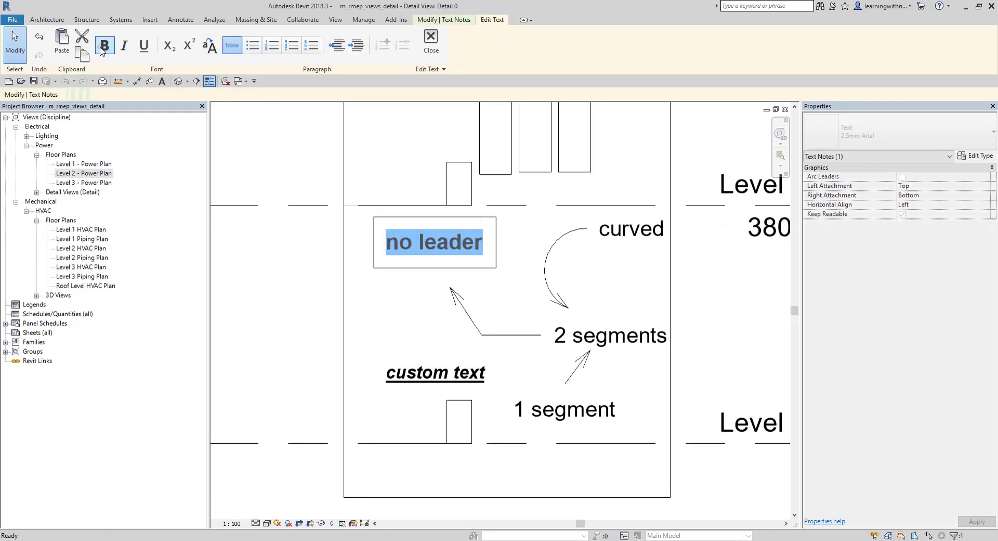
click(130, 46)
click(144, 46)
click(144, 46)
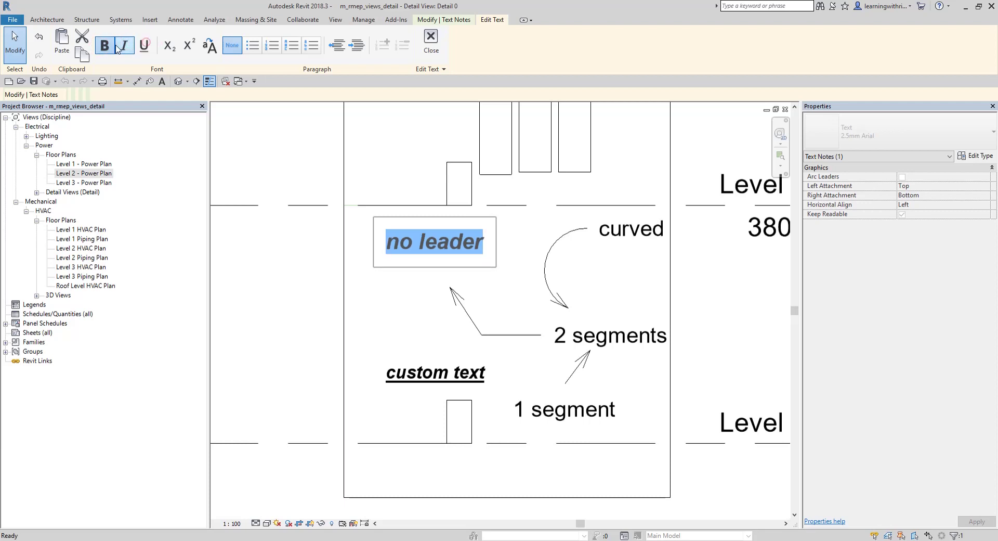
click(124, 46)
click(105, 45)
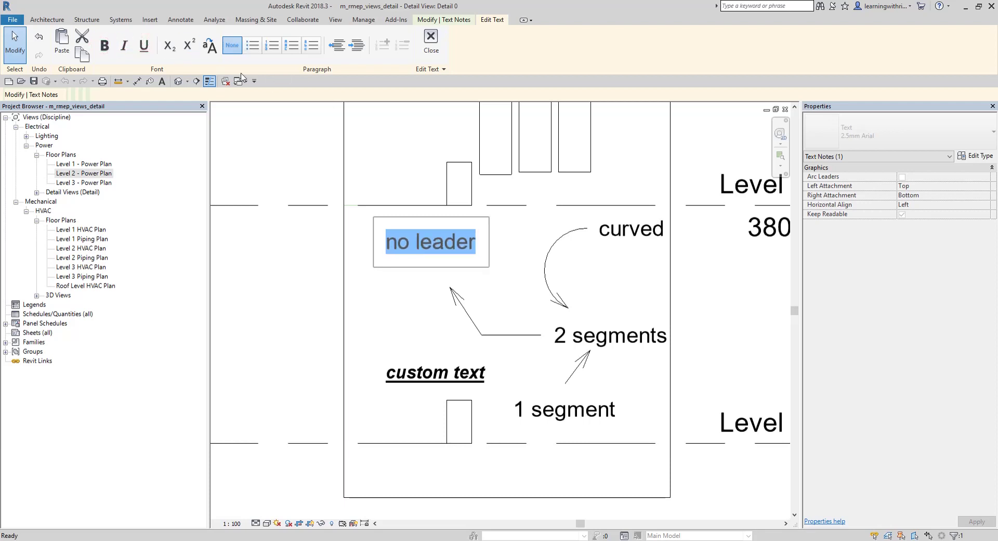
Try all caps, superscript and subscript on the "no leader" note's text, restore plain text and finish editing the note.
click(213, 49)
click(215, 48)
click(190, 46)
click(190, 46)
click(176, 51)
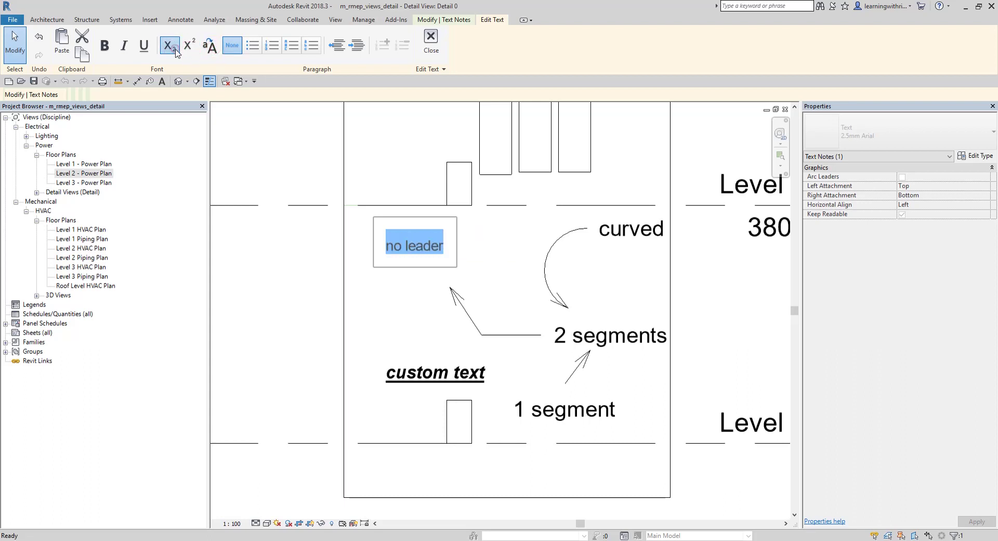
click(176, 52)
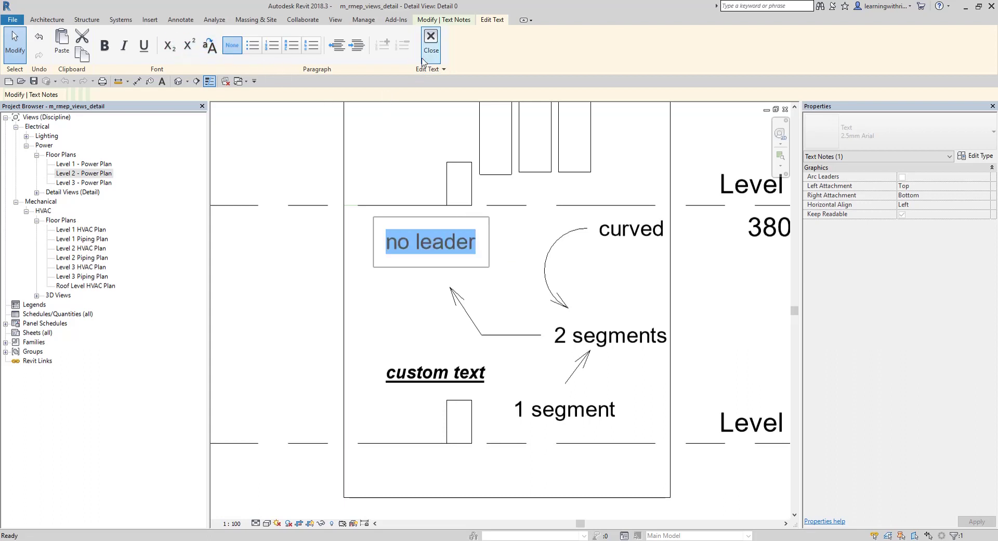
click(431, 41)
click(412, 295)
scroll(412, 296, down, 3)
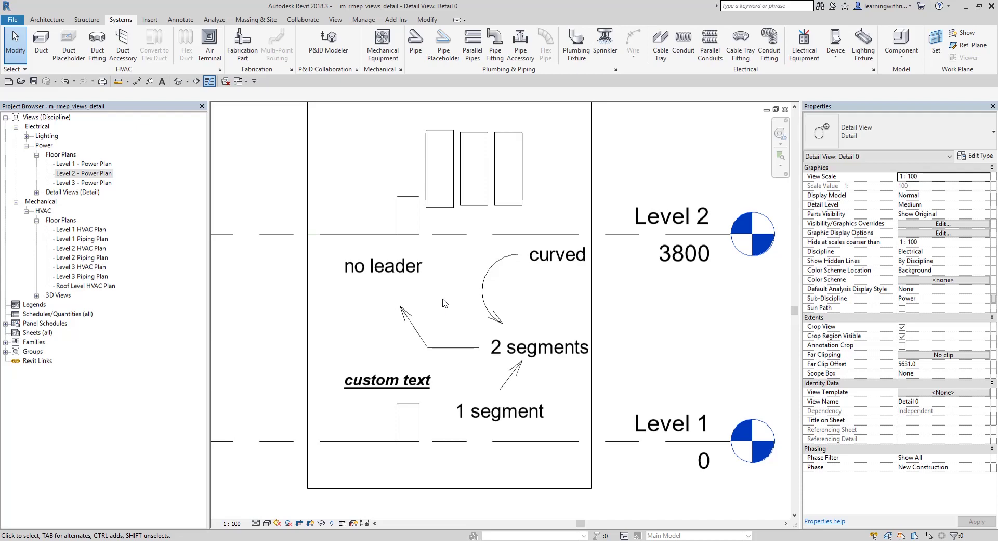
click(401, 69)
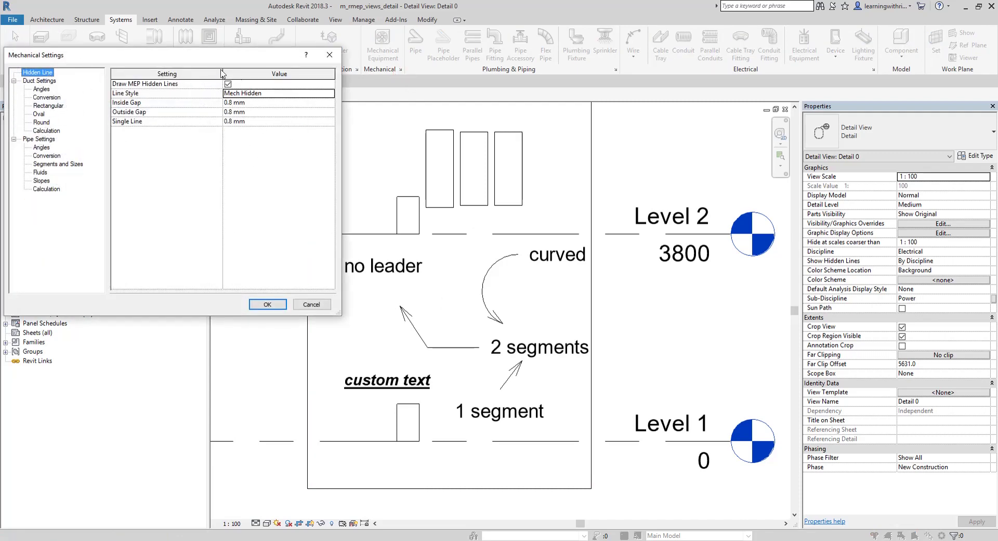
click(312, 305)
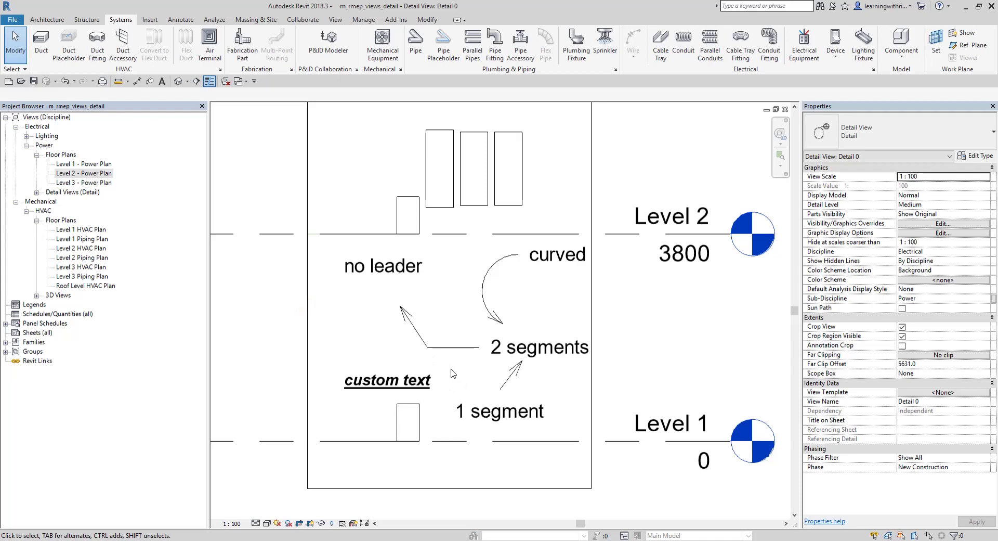
scroll(454, 372, up, 2)
middle_drag(459, 374, 500, 347)
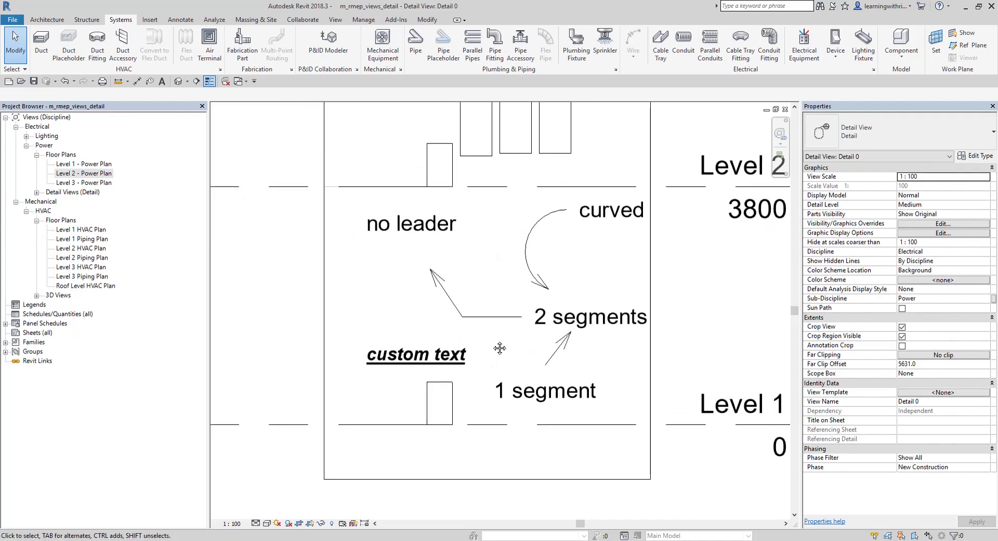